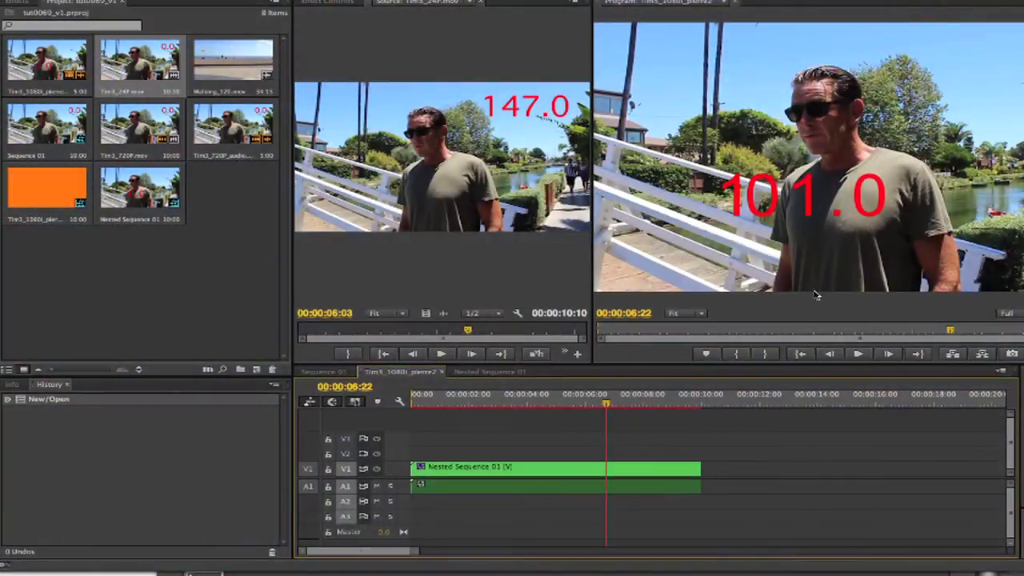
Scrub the Program monitor back from 00:00:06:22 to about 00:00:02:17
left_click_drag(950, 332, 673, 343)
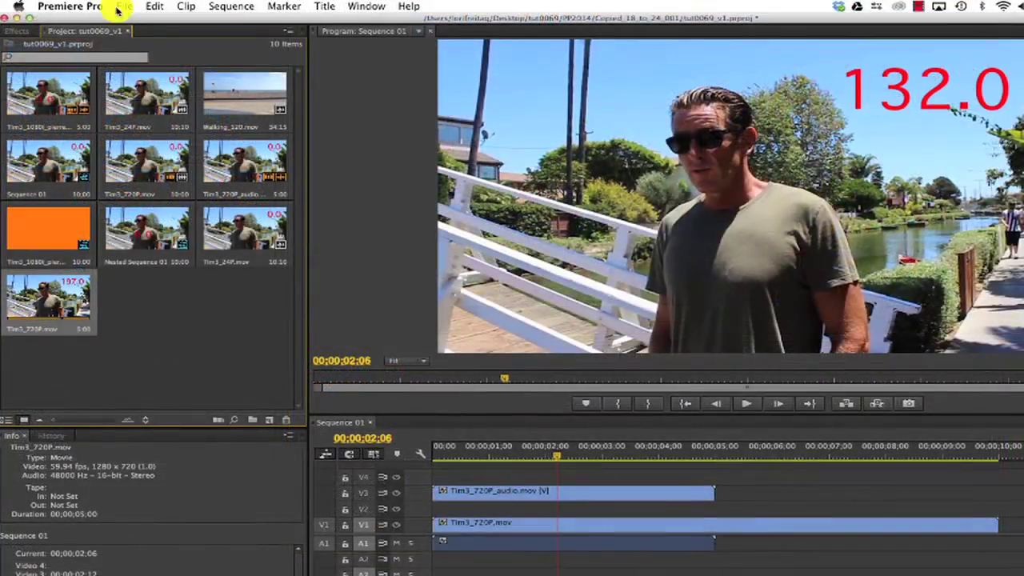
Create a new Tim3_720P sequence from the clip and widen it in the timeline
left_click(125, 6)
mouse_move(171, 21)
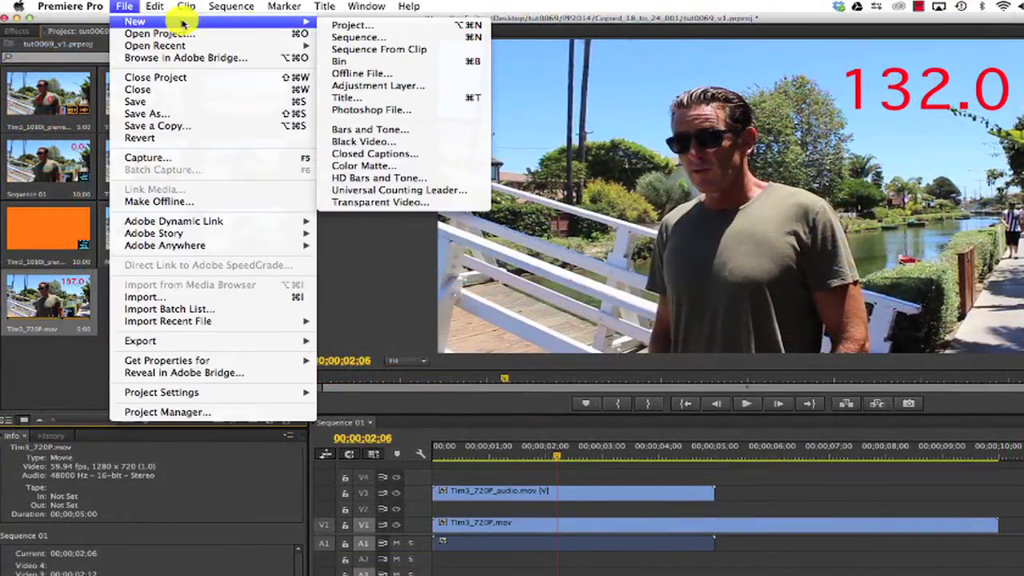
left_click(365, 51)
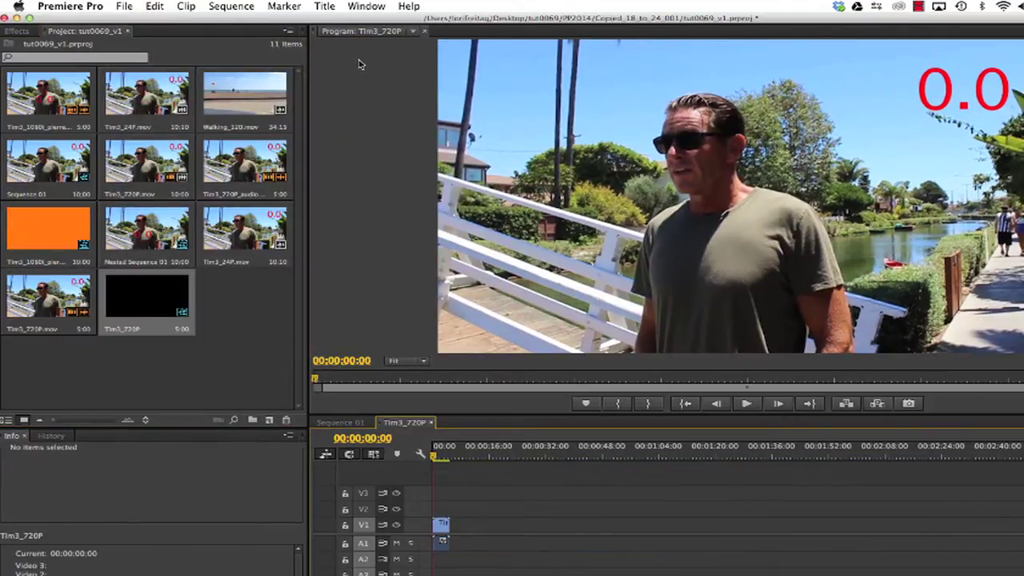
key("backslash")
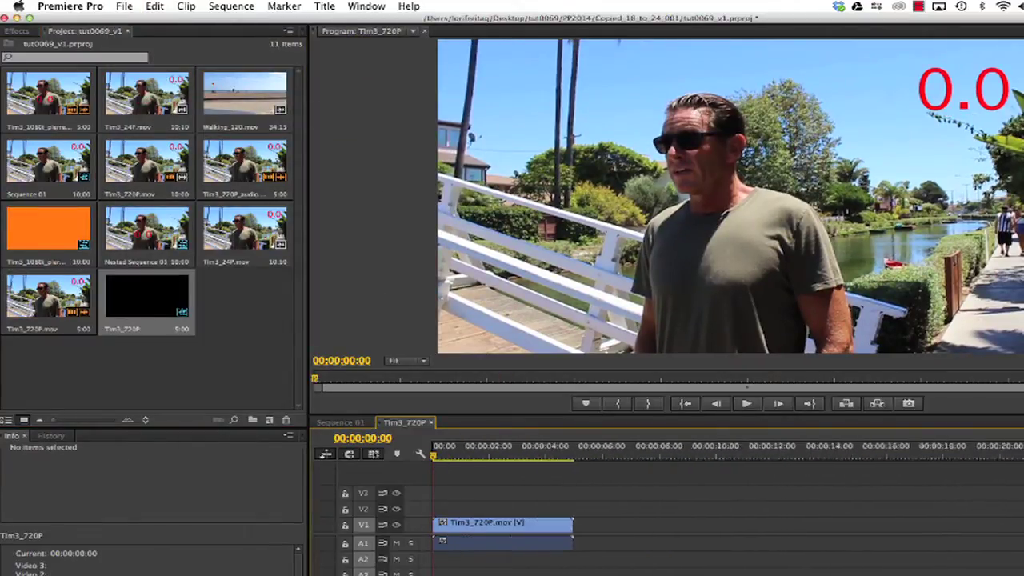
Set the sequence timebase to 23.976 frames/second with Frames display format
left_click(232, 6)
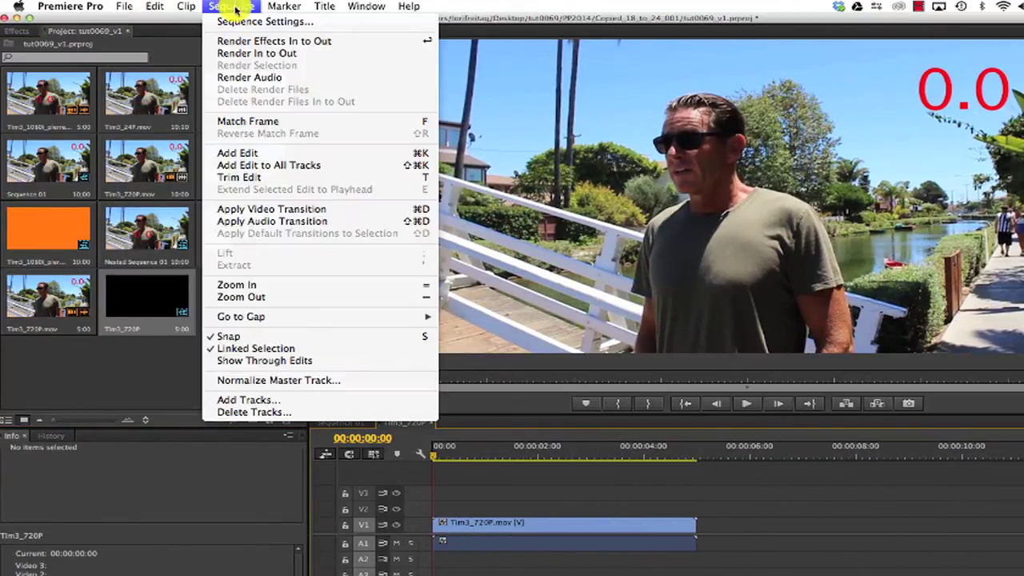
left_click(230, 19)
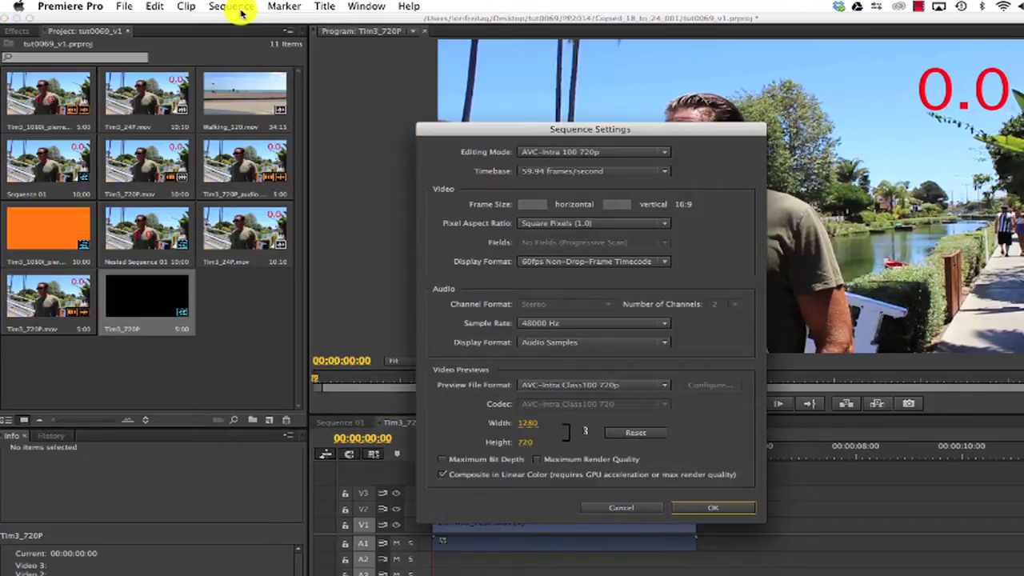
left_click(565, 169)
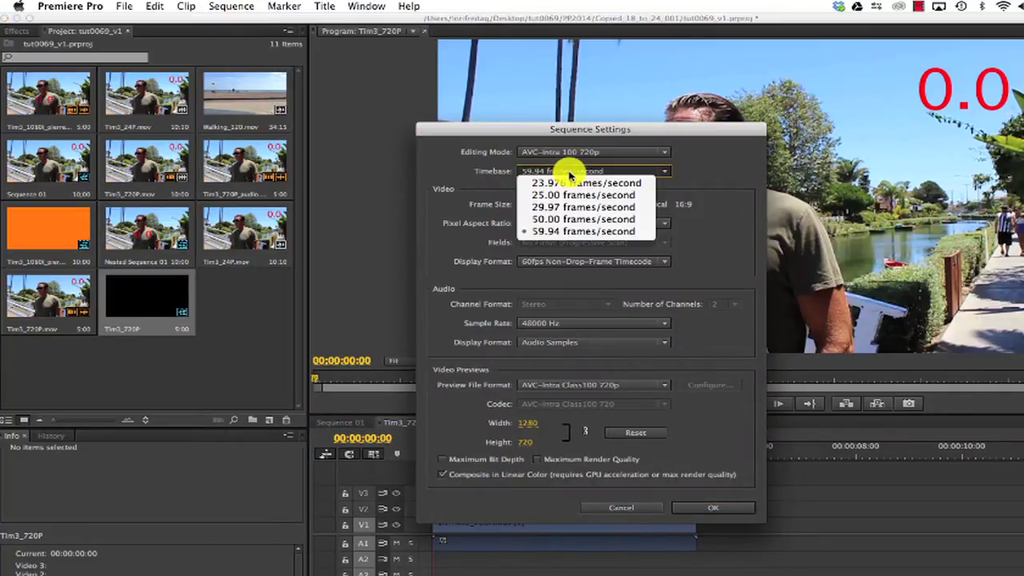
left_click(568, 183)
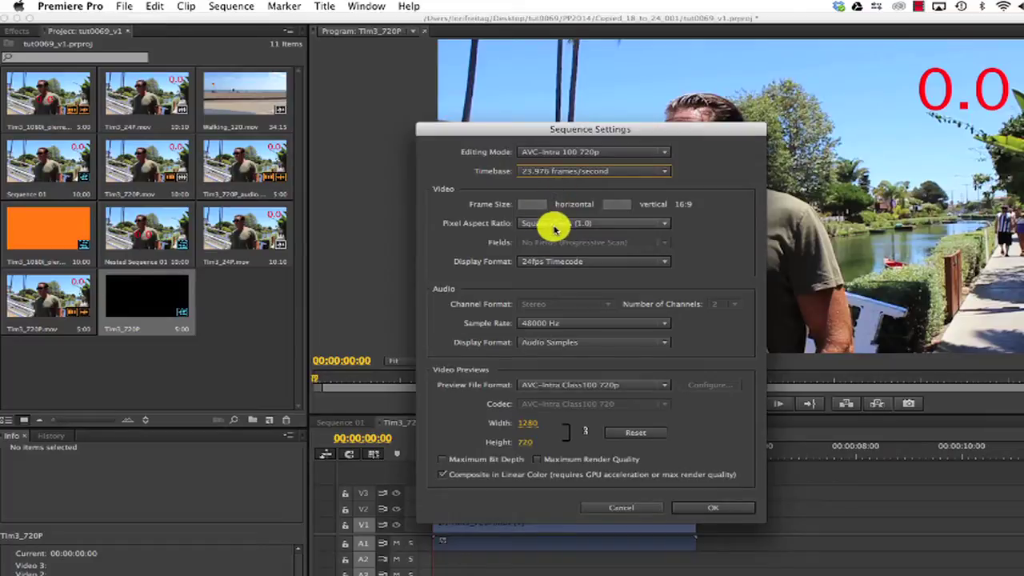
left_click(551, 224)
left_click(549, 233)
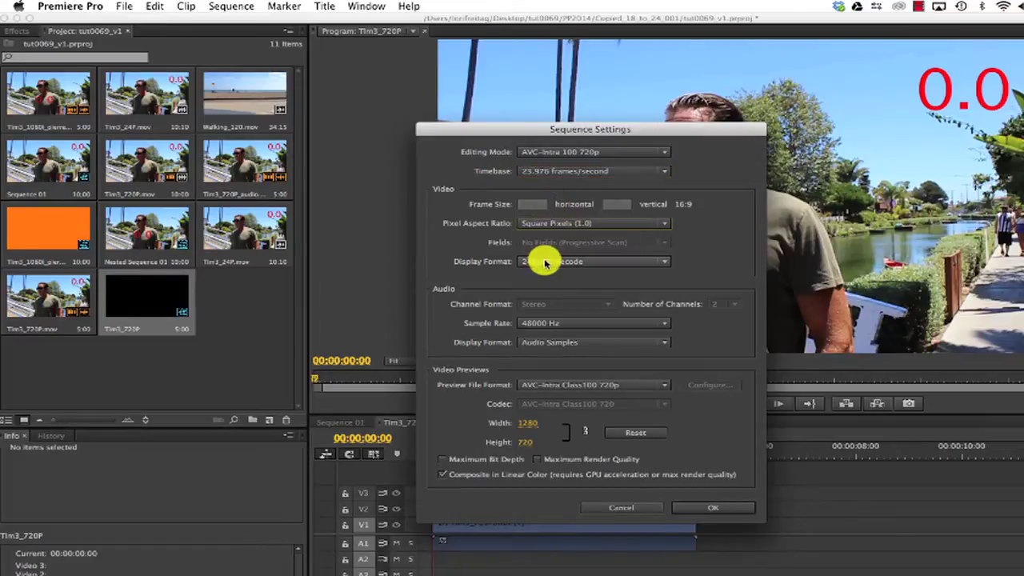
left_click(547, 262)
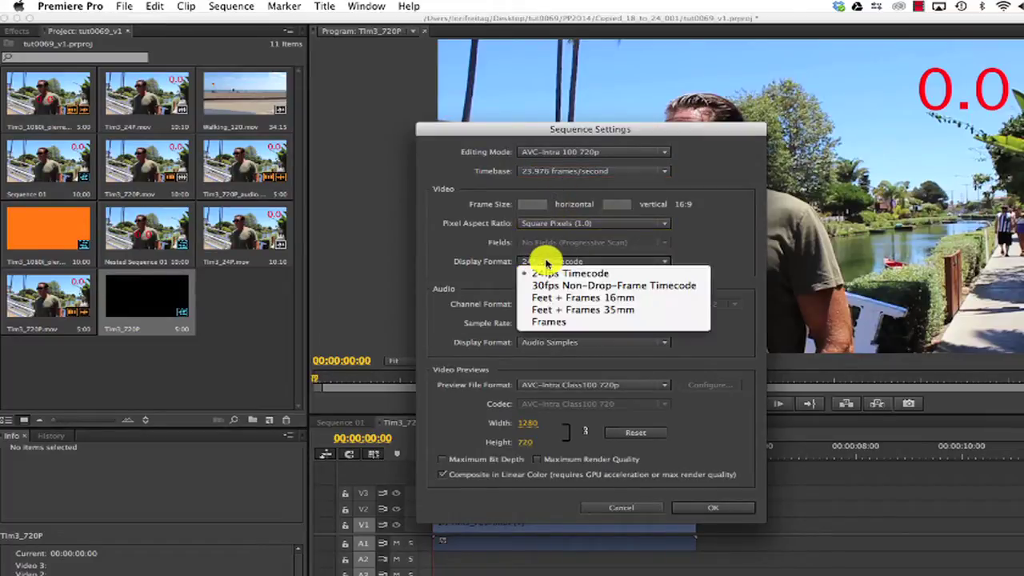
left_click(539, 323)
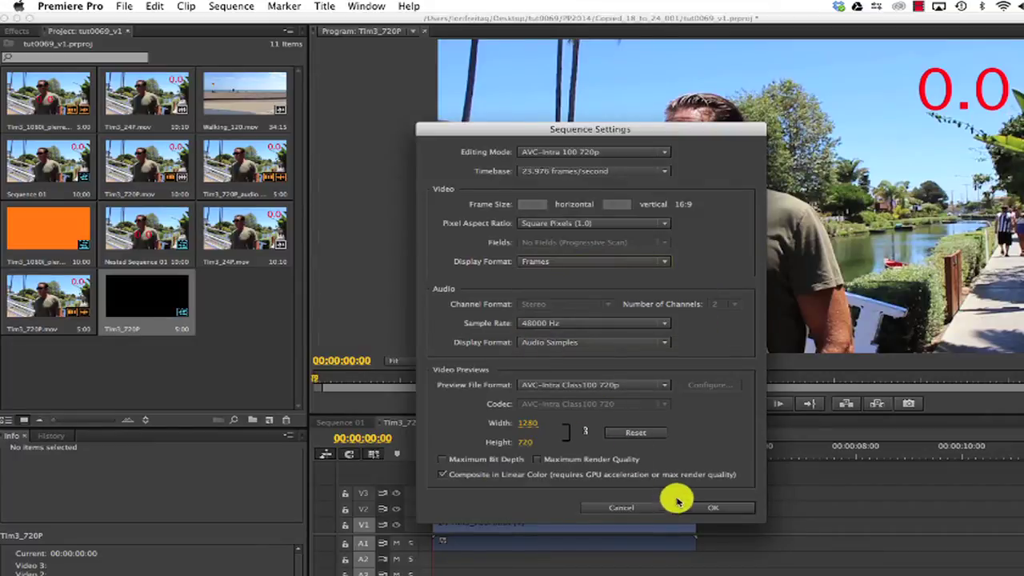
left_click(729, 507)
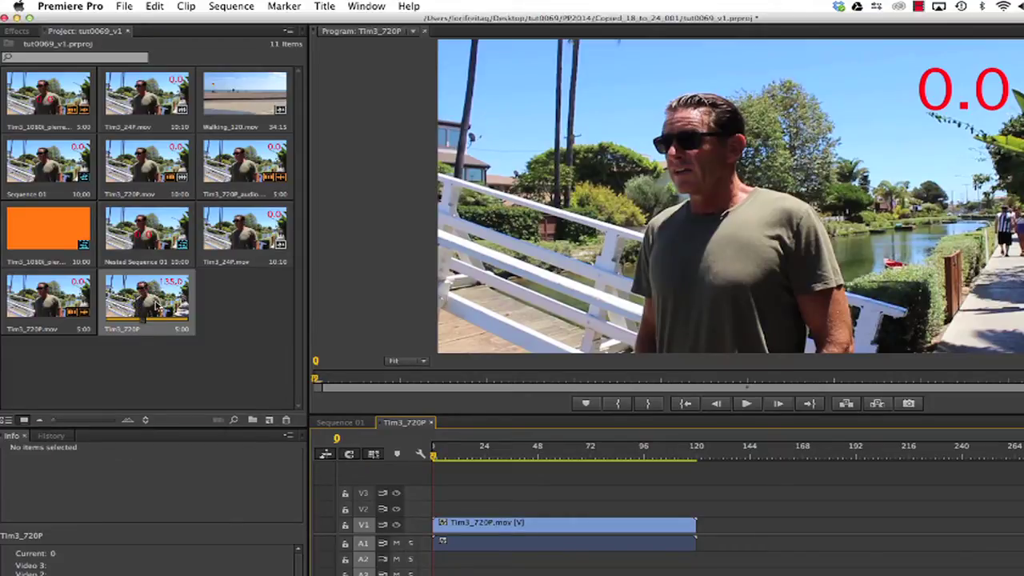
Check the Tim3_720P sequence reads 23.976 fps in Info, then advance to the clip's frame 2.0
left_click(158, 306)
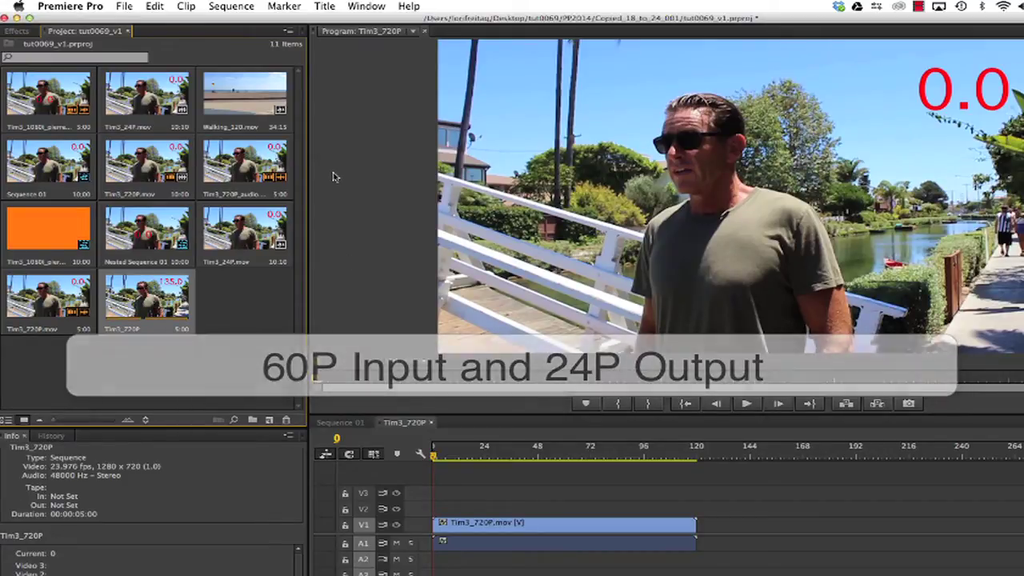
left_click(778, 403)
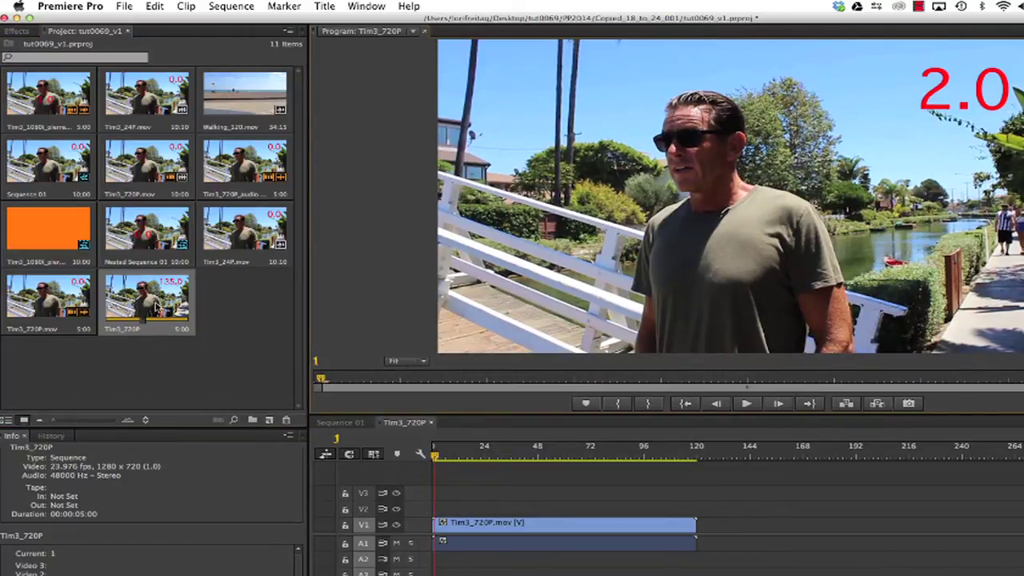
Step the source clip to frame 13, then play the 24p sequence from frame 0
key("Right")
key("Right")
key("Right")
key("Right")
key("Right")
key("Right")
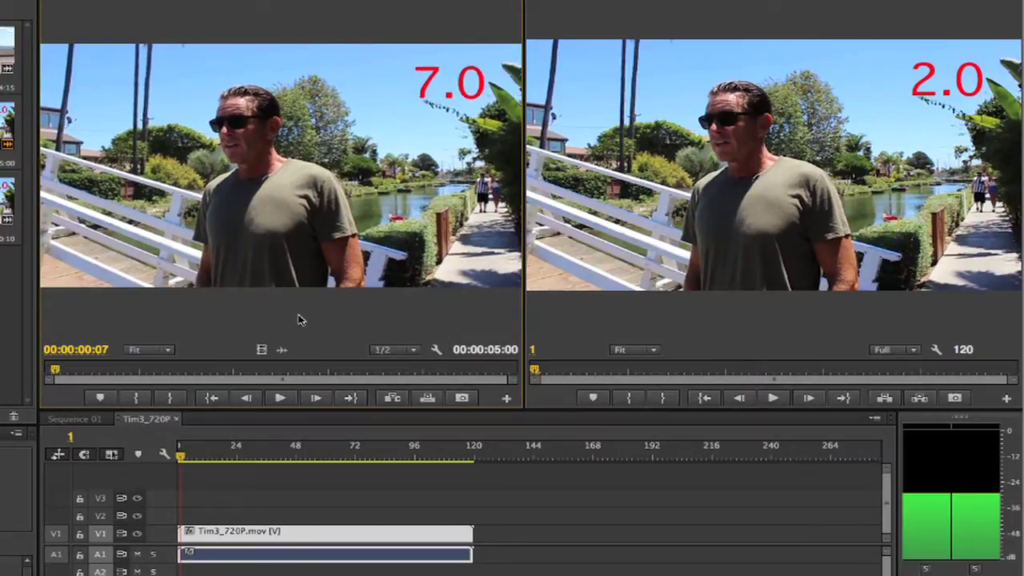
key("Right")
key("Right")
key("Right")
key("Right")
key("Right")
key("Right")
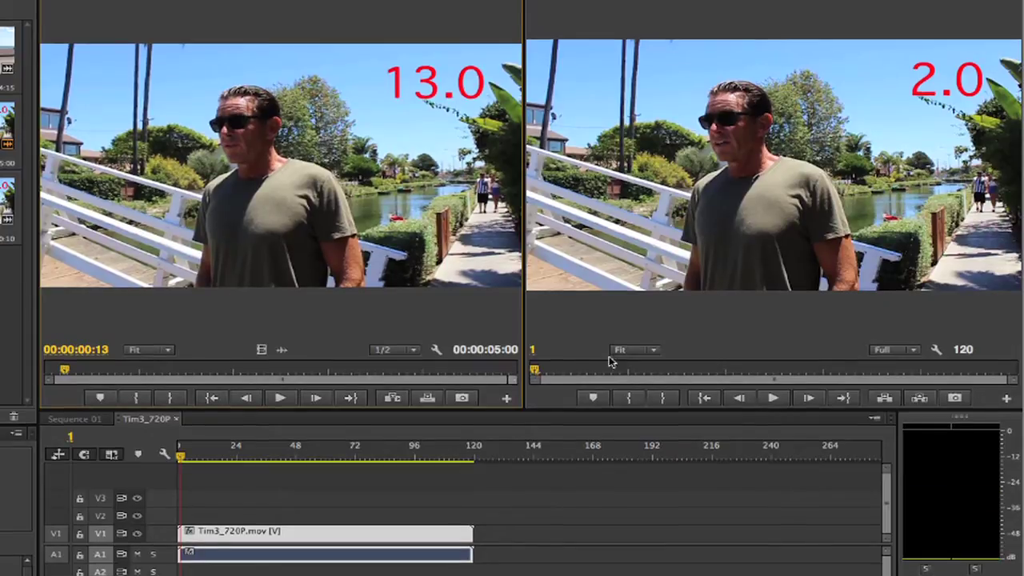
left_click(533, 370)
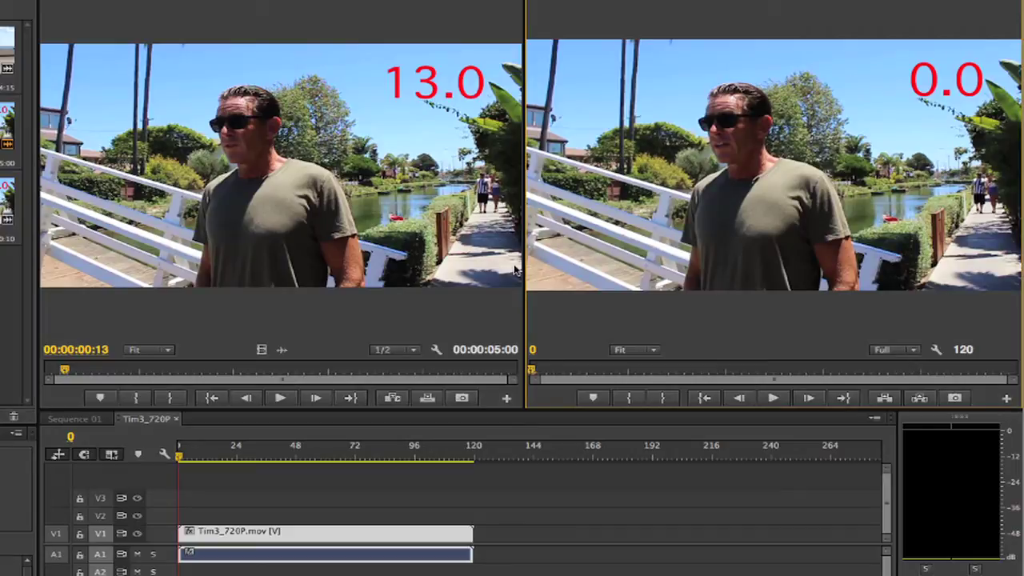
key("space")
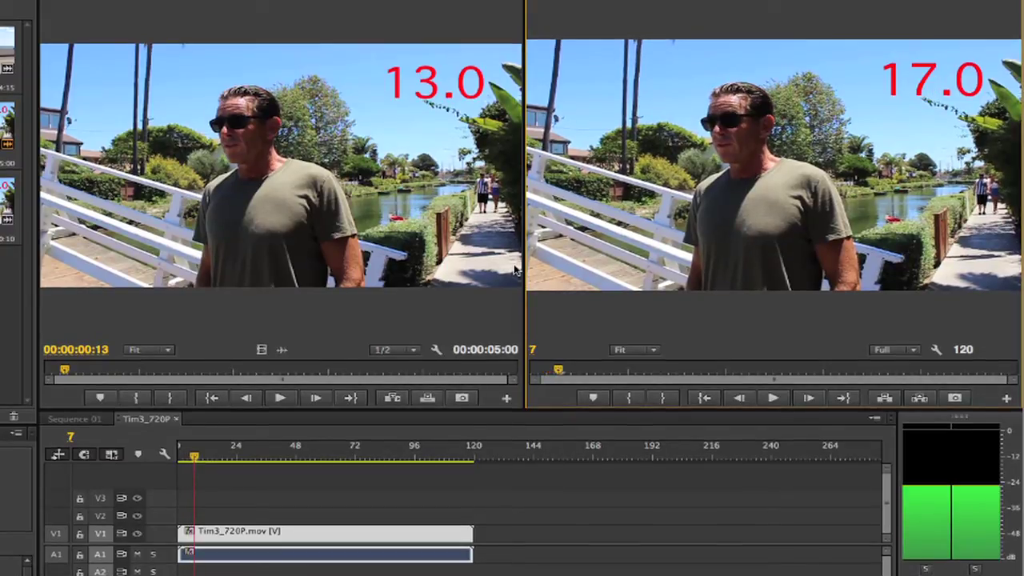
key("space")
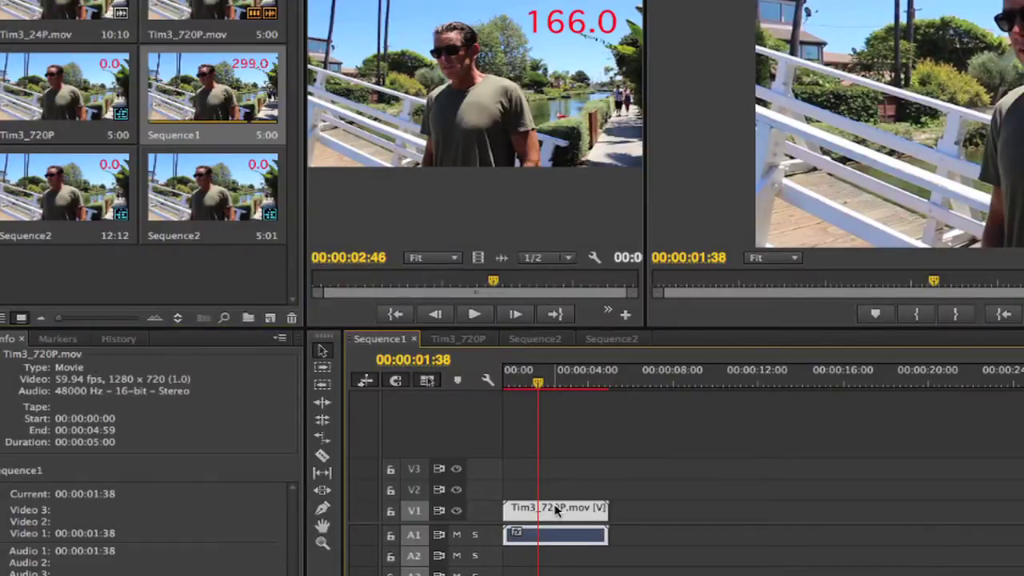
Pick 23.976 frames/second from the Sequence Settings timebase list
left_click(264, 2)
left_click(287, 2)
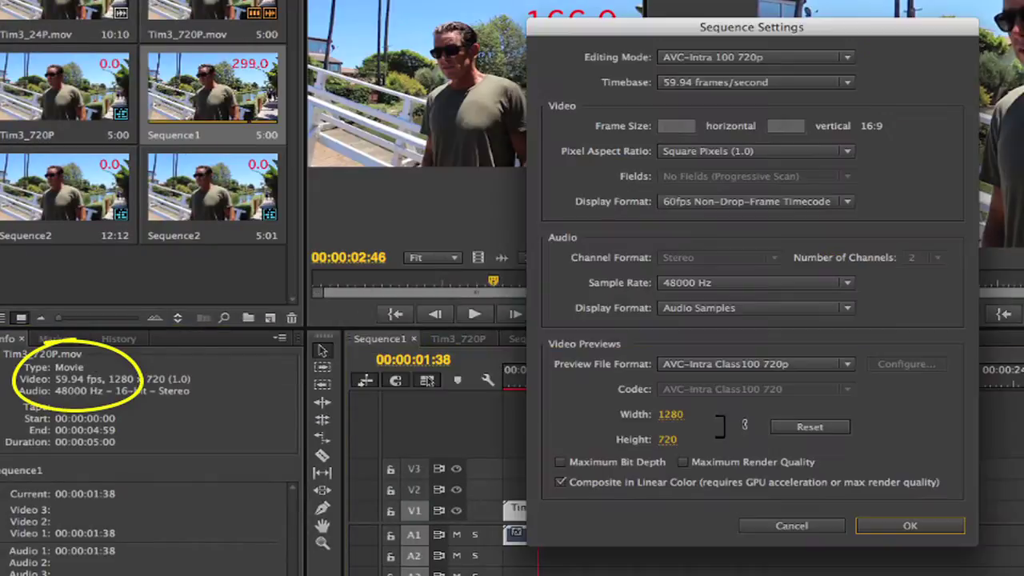
left_click(676, 83)
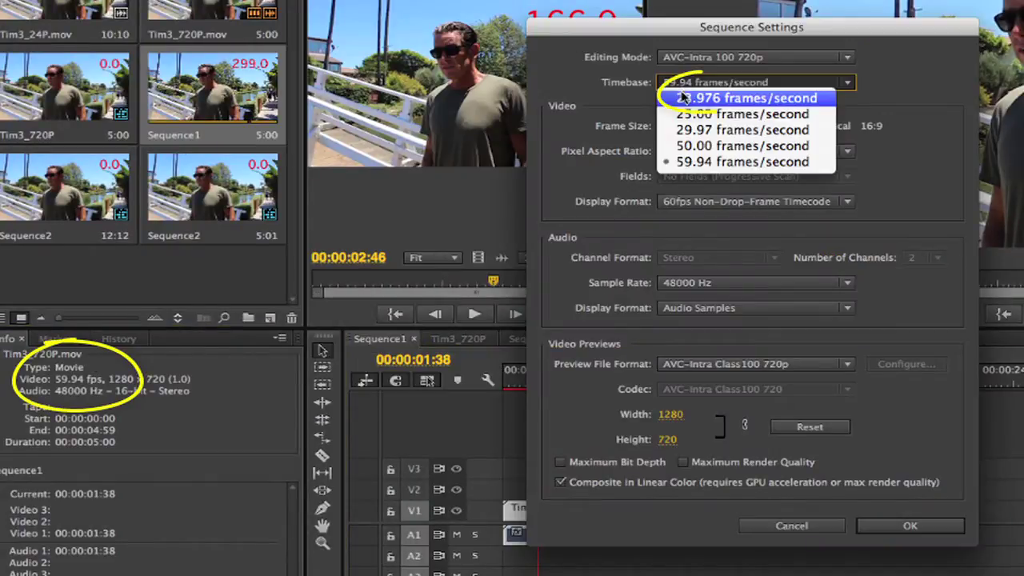
left_click(682, 97)
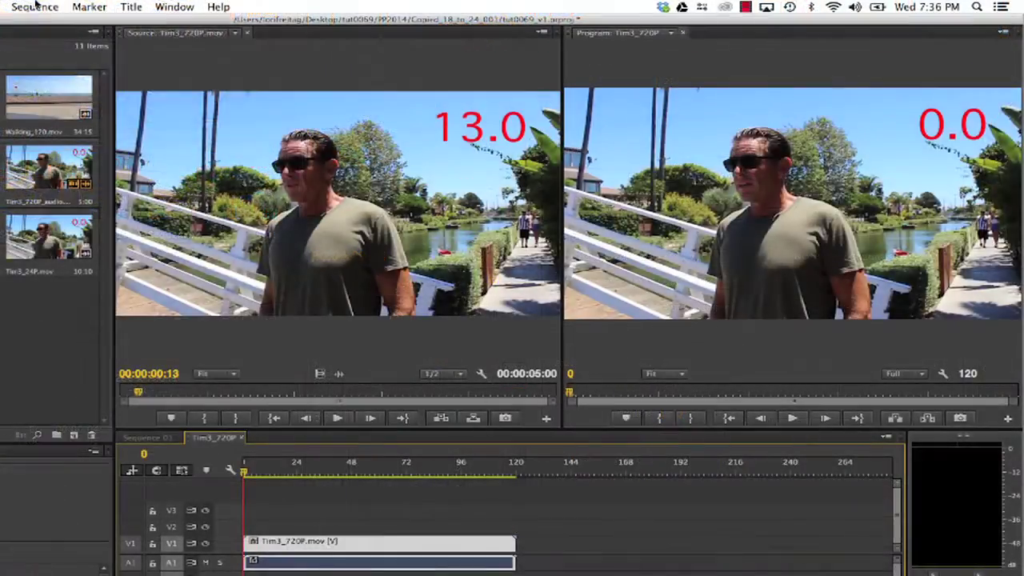
Set the sequence timebase to 25.00 frames/second and play it back
left_click(36, 7)
left_click(36, 22)
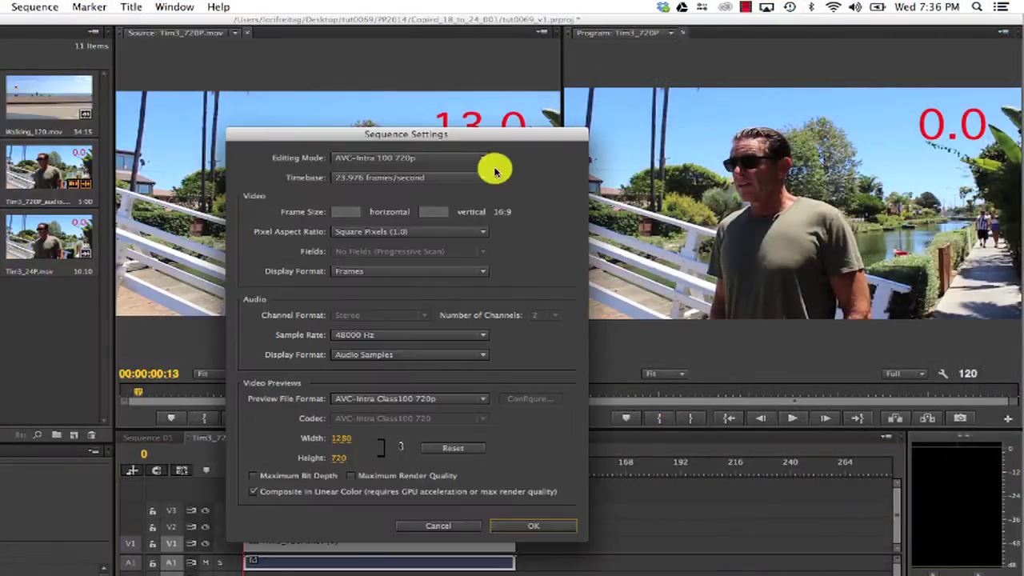
left_click(420, 178)
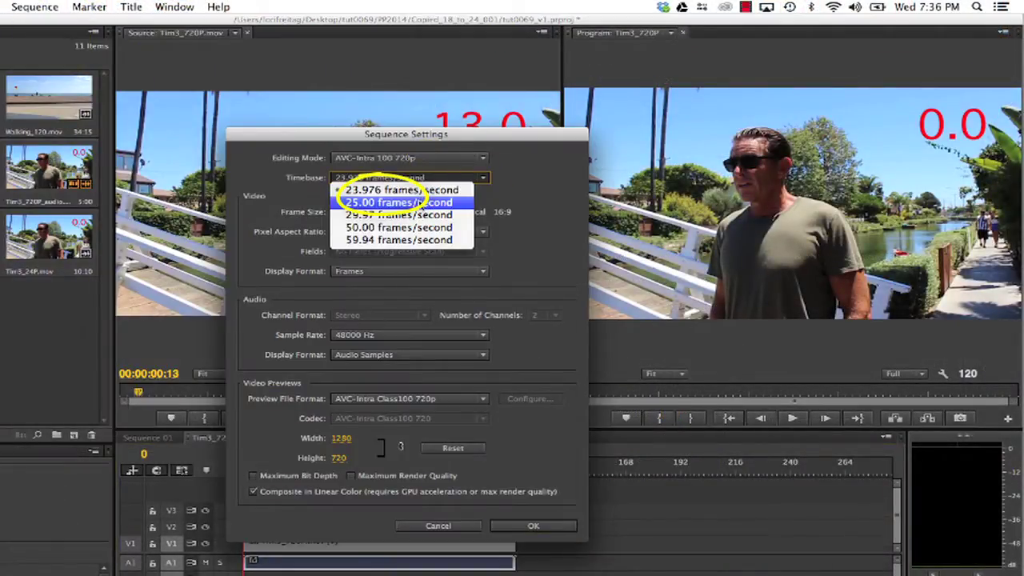
left_click(400, 203)
left_click(542, 526)
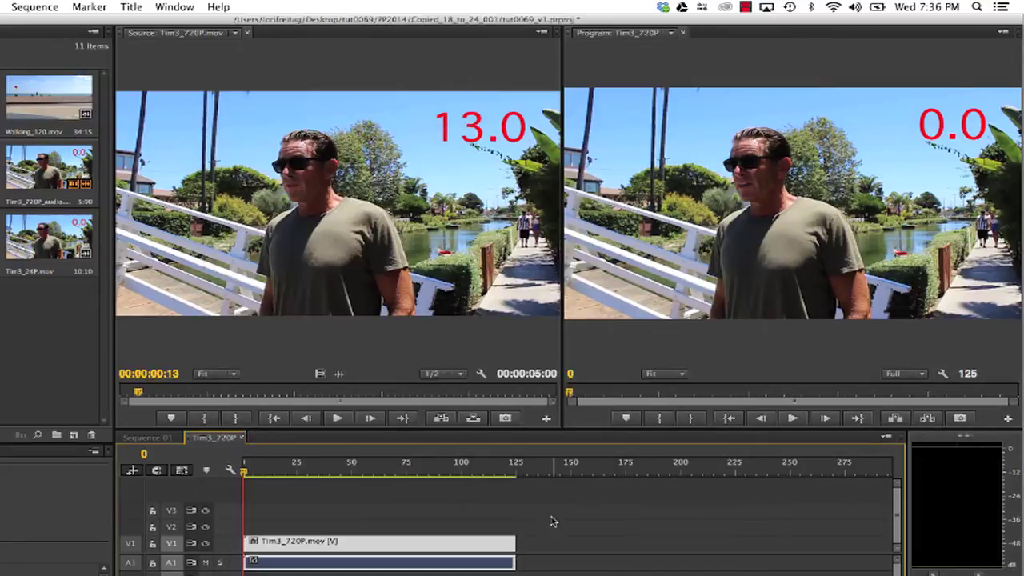
key("space")
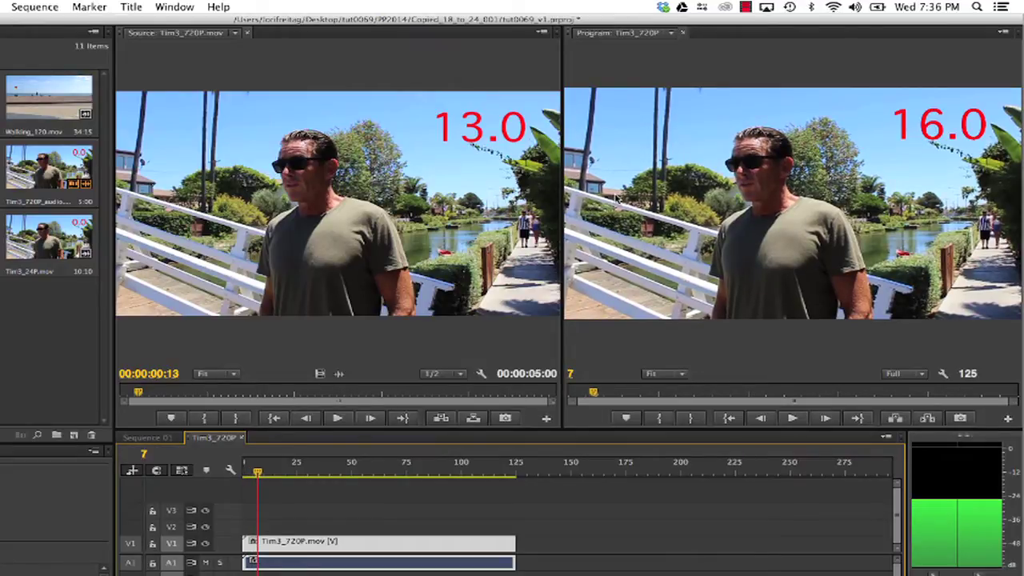
key("space")
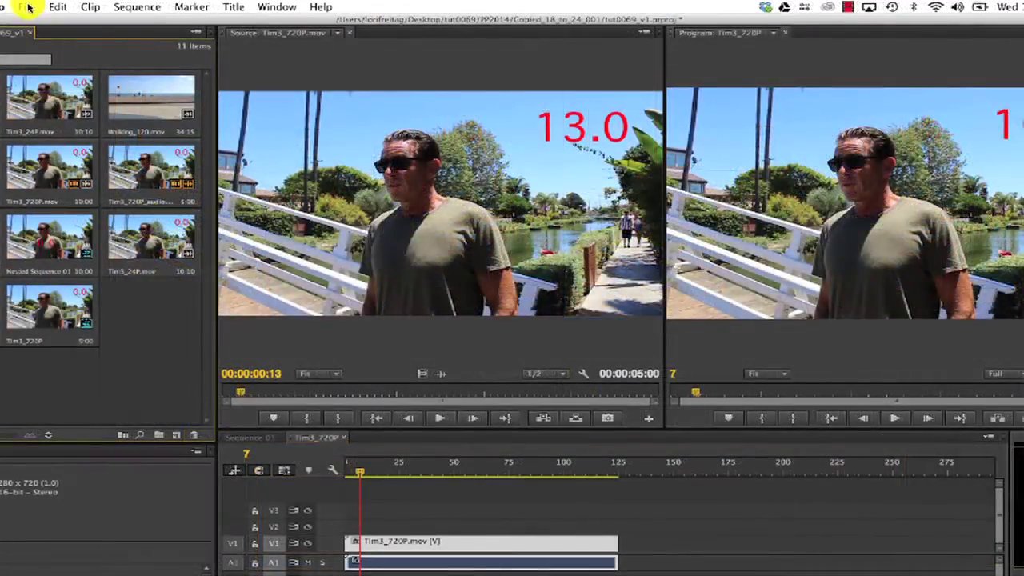
Create Sequence1 from the Tim3_720P clip
left_click(31, 10)
mouse_move(36, 22)
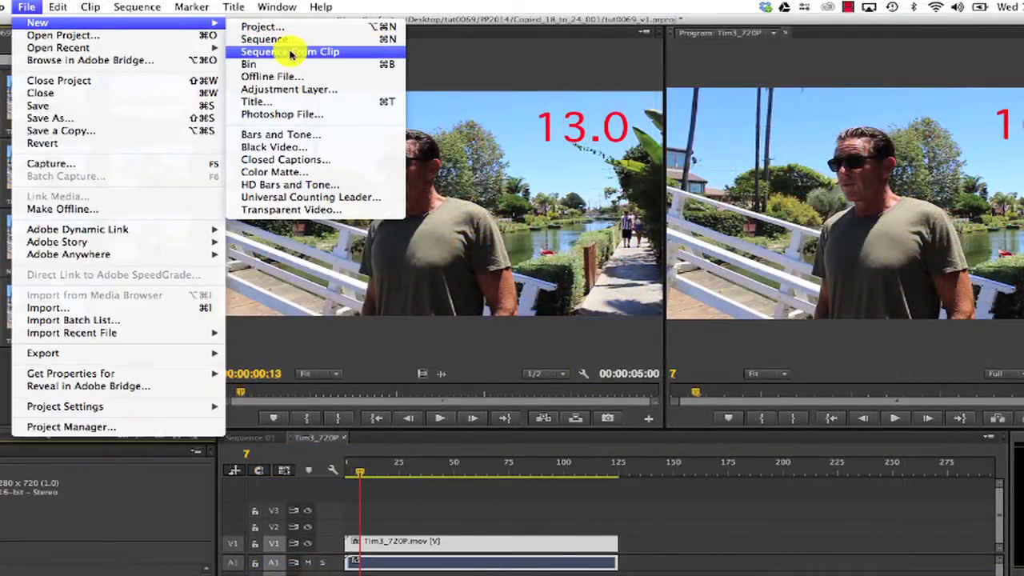
left_click(283, 53)
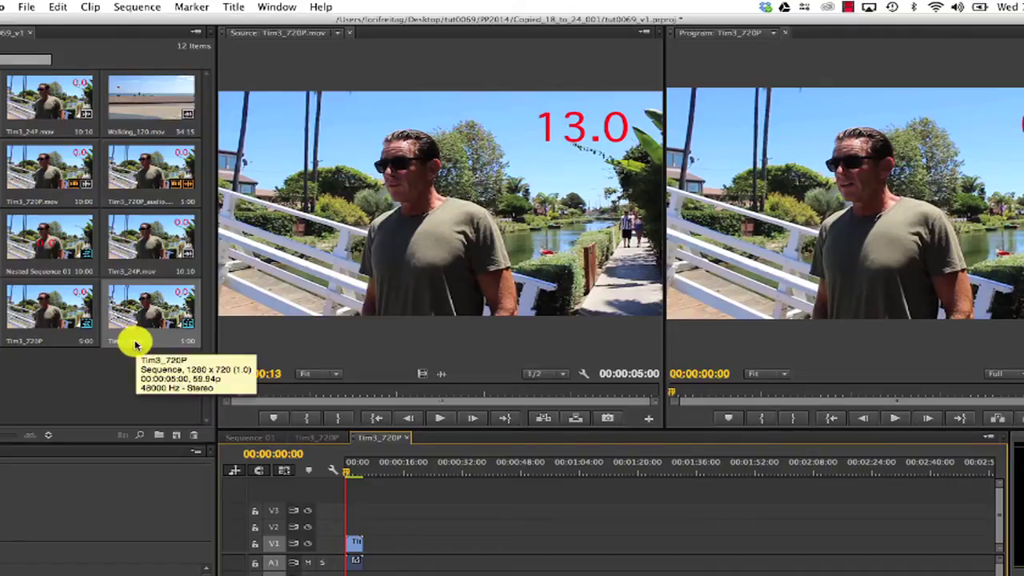
left_click(136, 342)
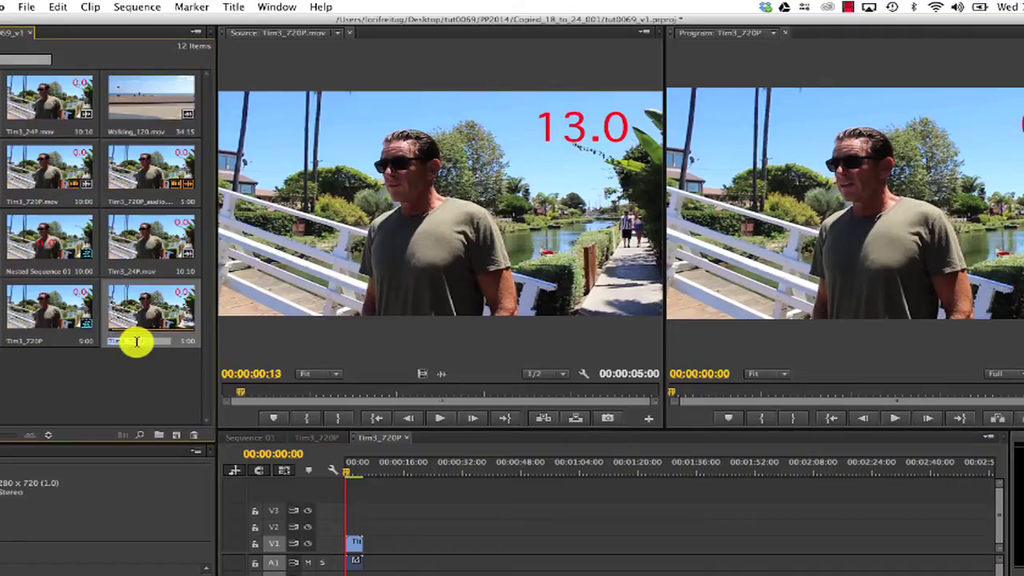
Apply Twixtor to the Tim3_720P clip with Speed % set to 250
type("S")
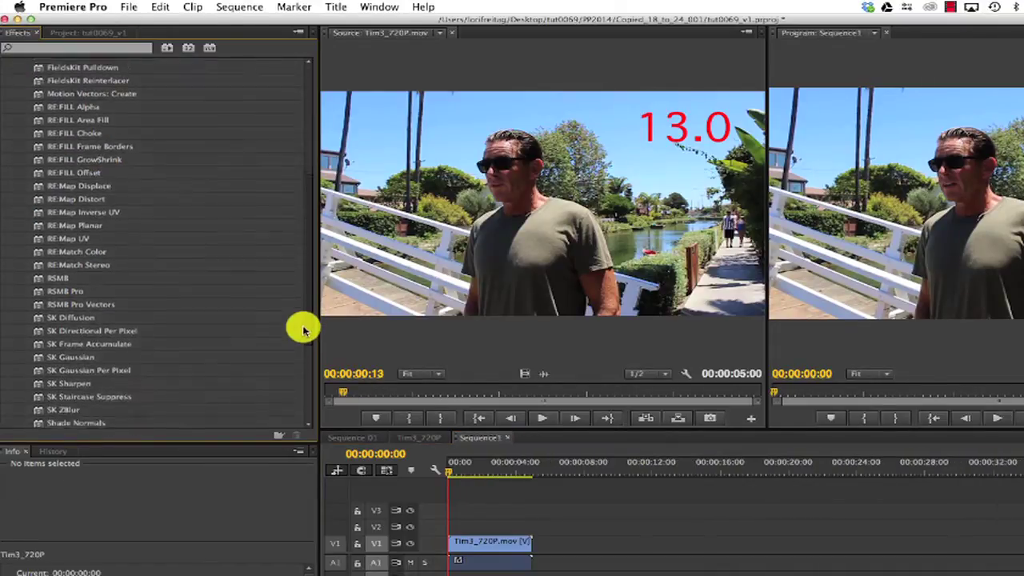
scroll(297, 328, "down", 10)
left_click_drag(57, 343, 82, 333)
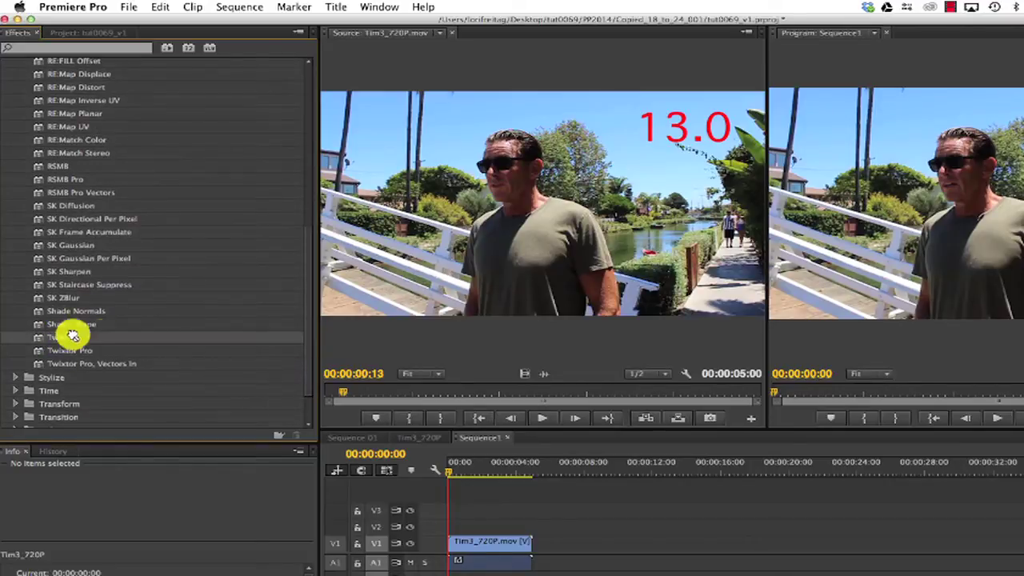
left_click_drag(83, 334, 489, 540)
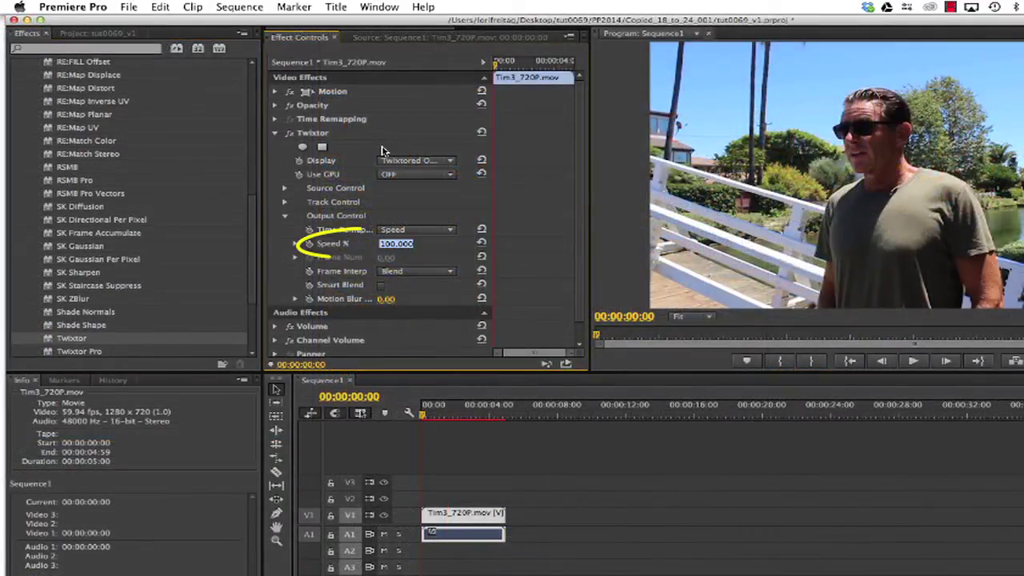
type("25")
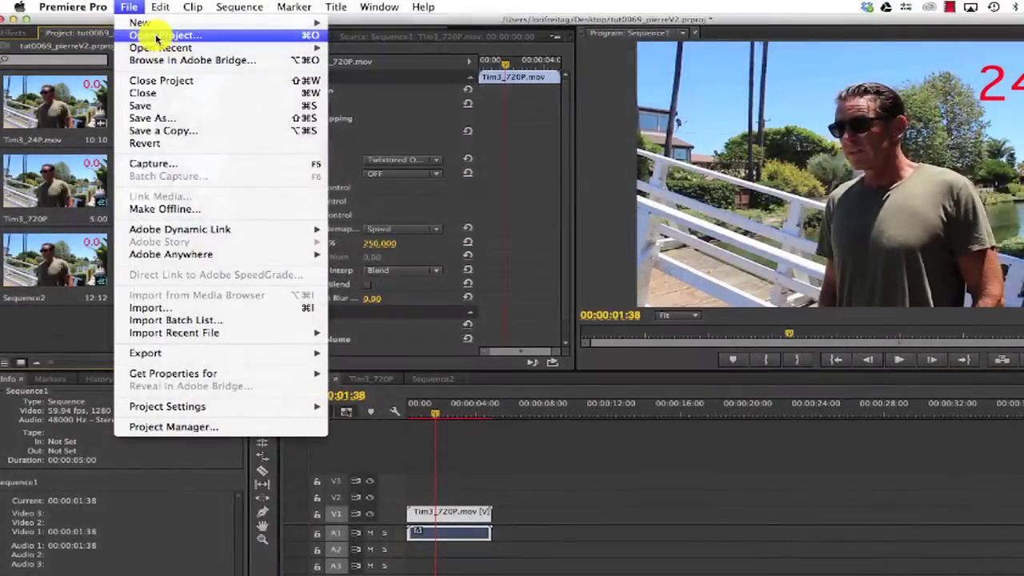
mouse_move(201, 23)
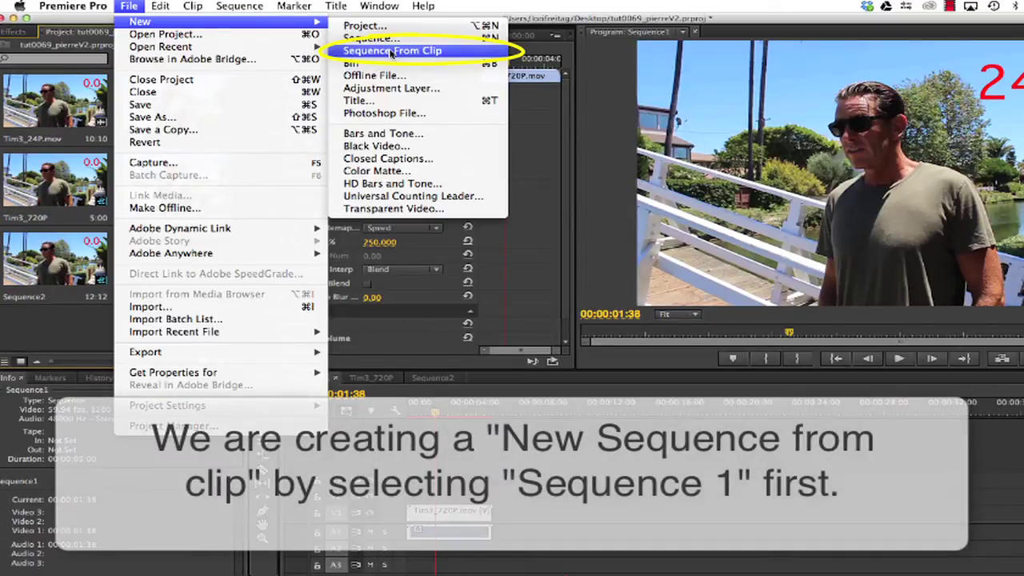
Create a new sequence from Sequence1 and name it Sequence2
left_click(391, 51)
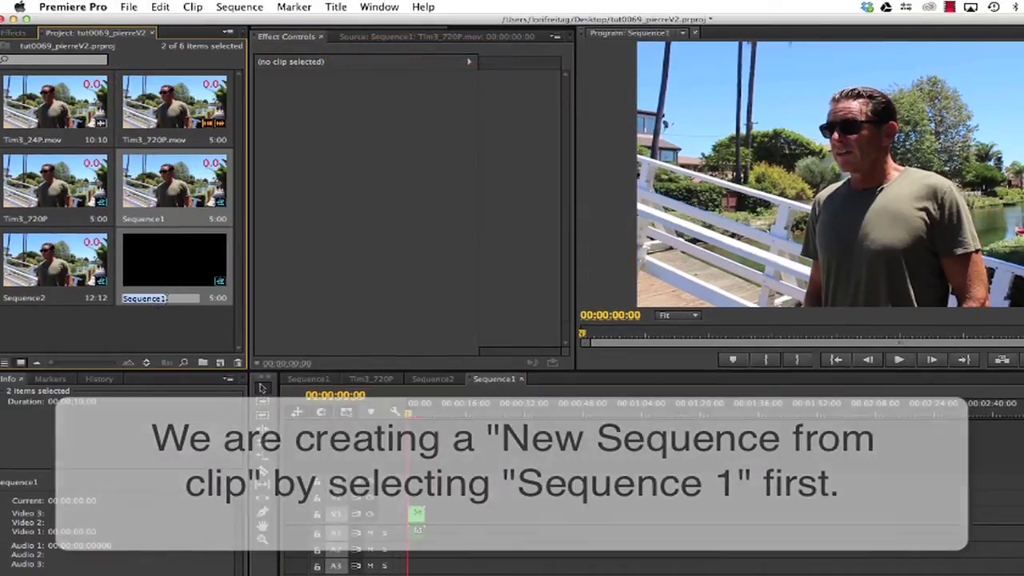
key("Right")
type("2")
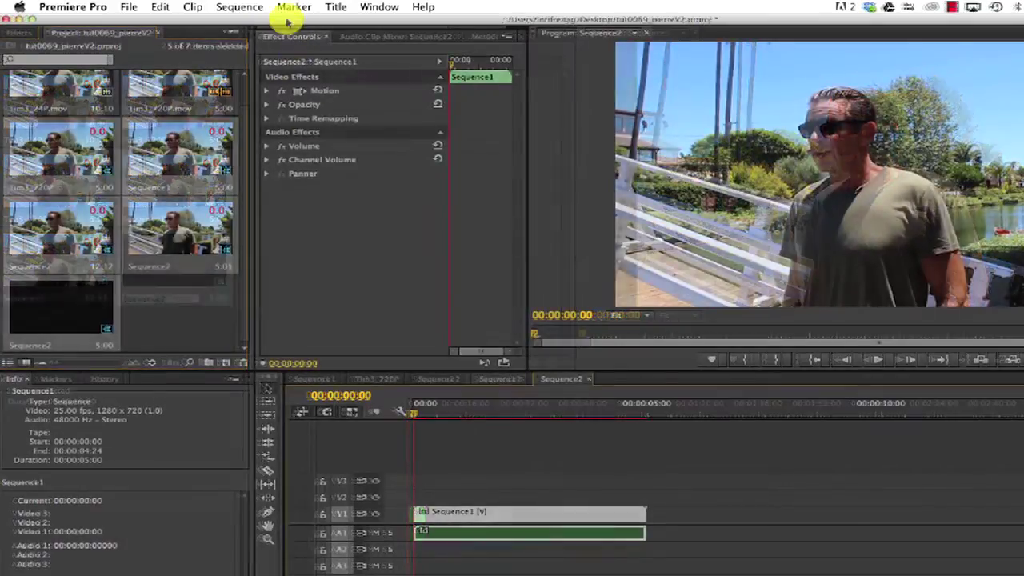
Set Sequence2's timebase to 23.976 frames/second
left_click(239, 7)
left_click(239, 24)
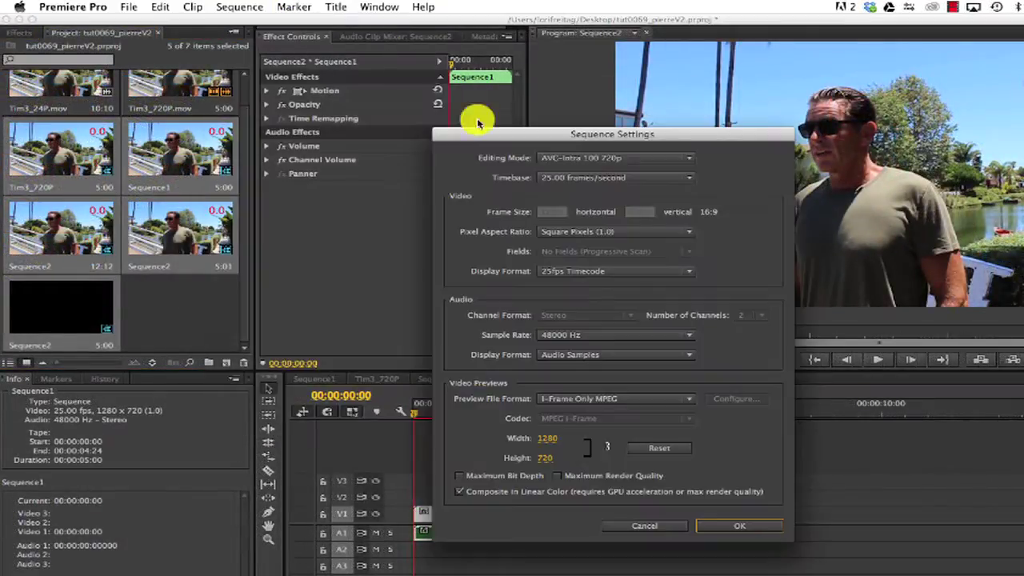
left_click(600, 178)
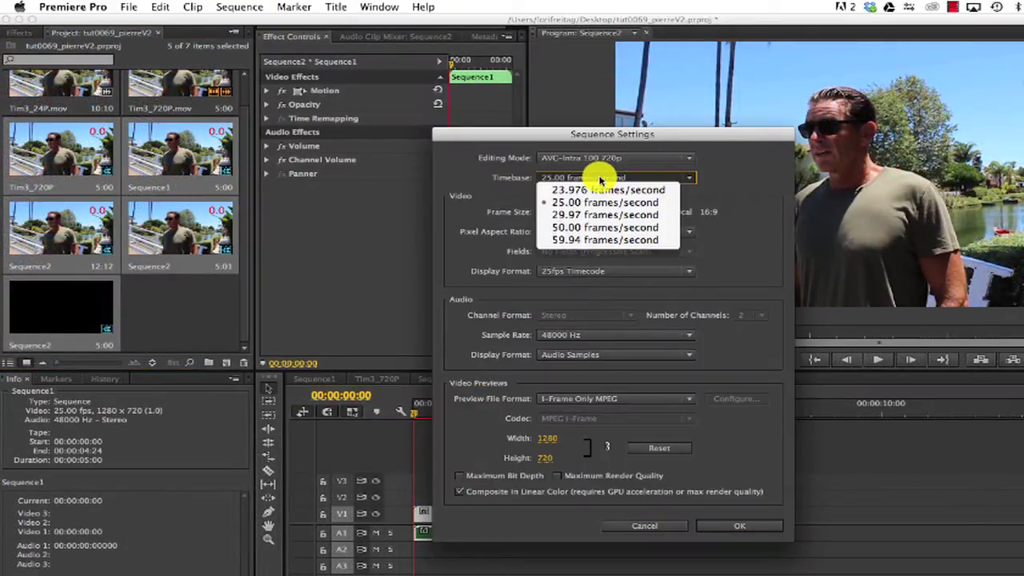
left_click(600, 190)
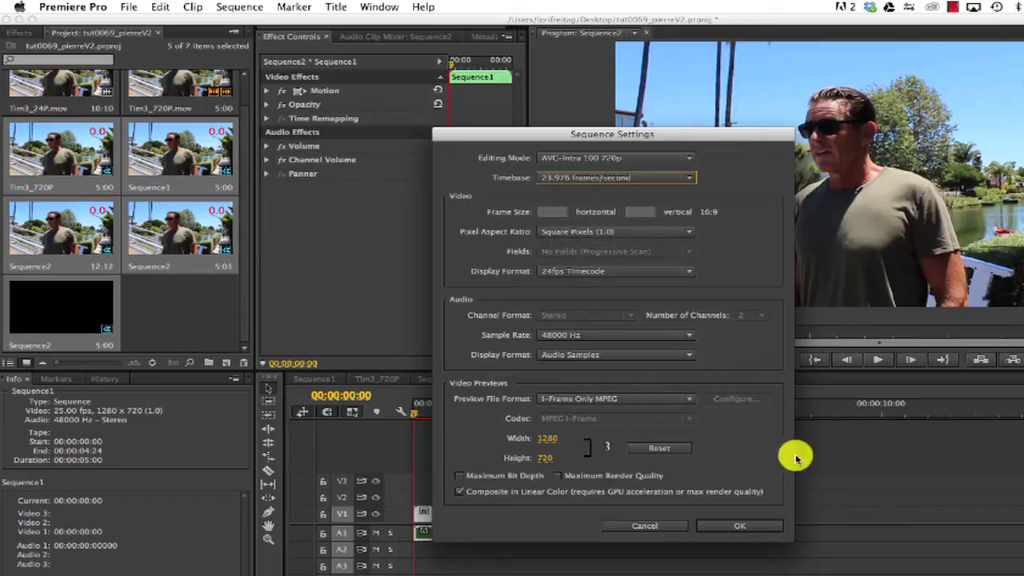
left_click(767, 525)
Unlink the audio from the nested Sequence1 clip
right_click(596, 510)
left_click(636, 203)
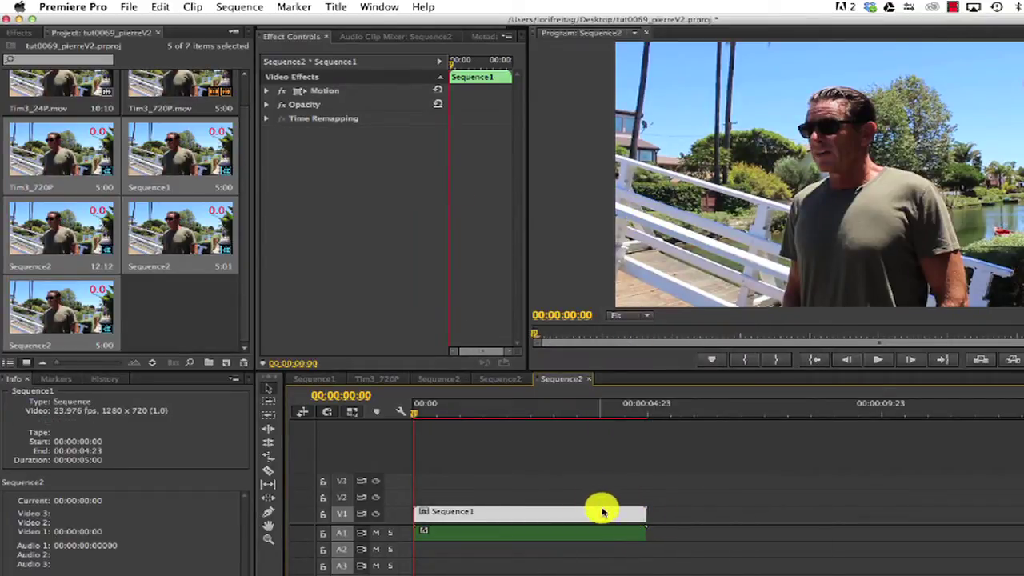
right_click(606, 510)
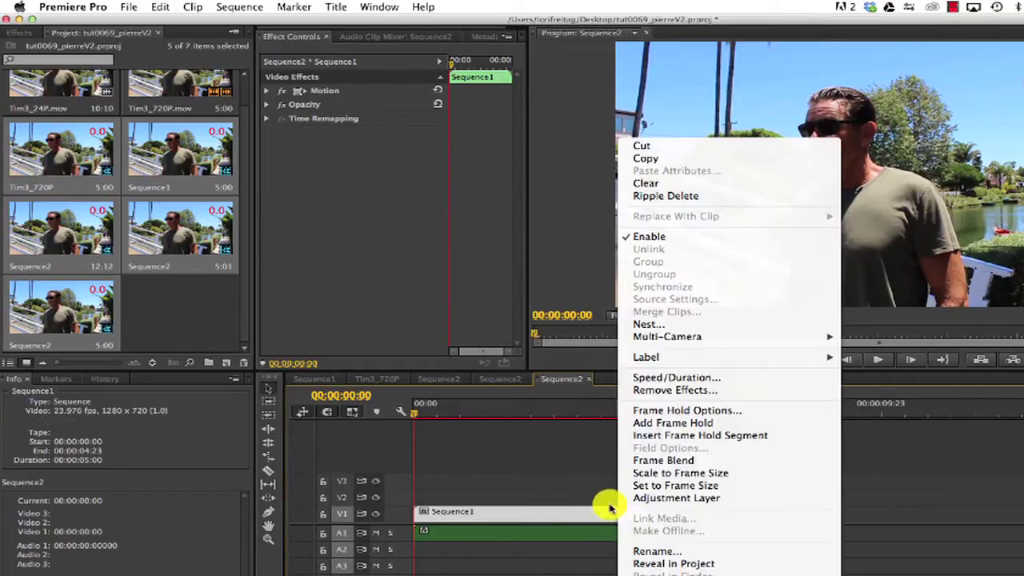
Slow the nested Sequence1 clip to 40% speed
left_click(665, 379)
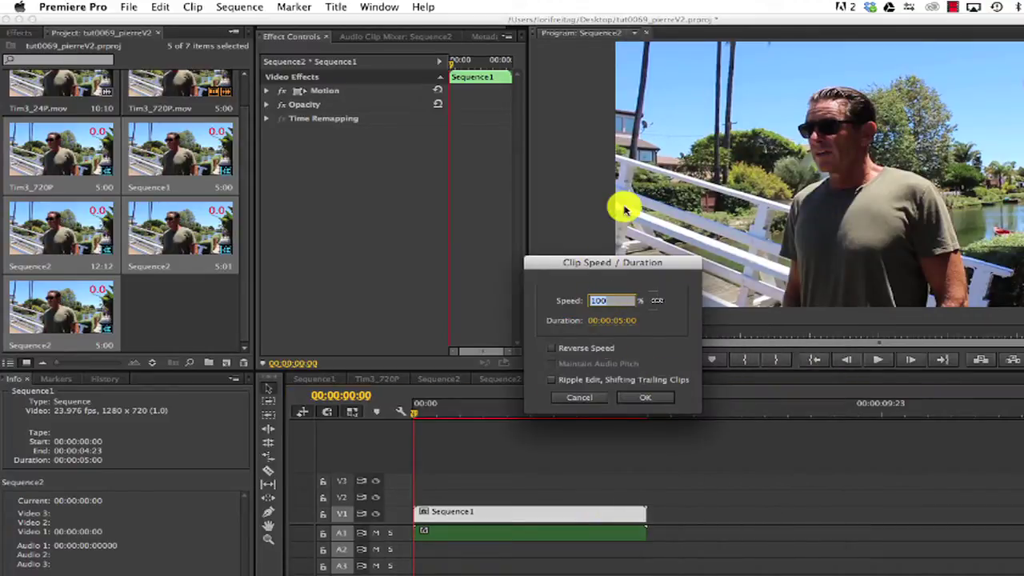
type("40")
key("Return")
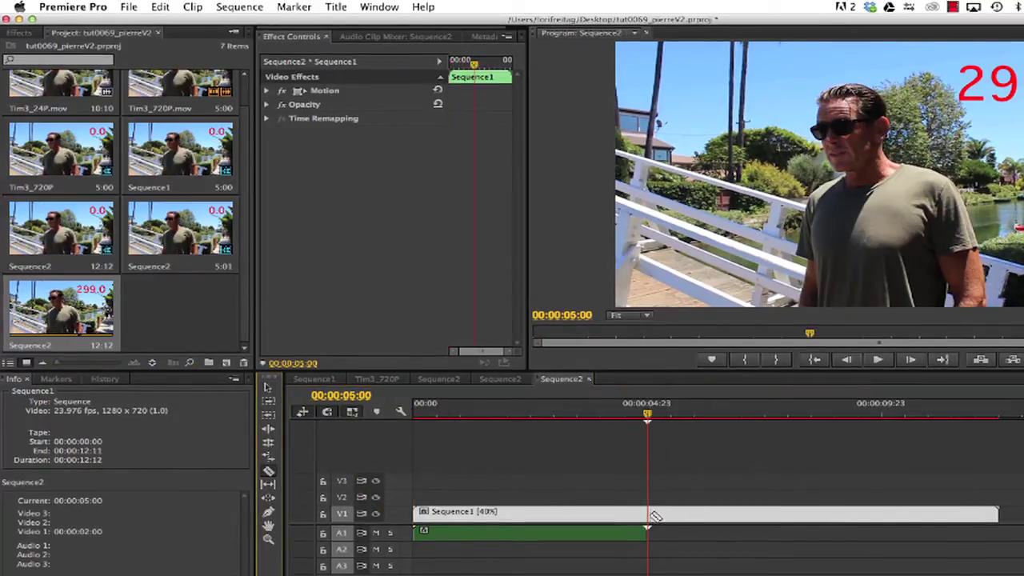
Cut the clip at 00:00:05:00, delete the right part, and return to the start
left_click(669, 518)
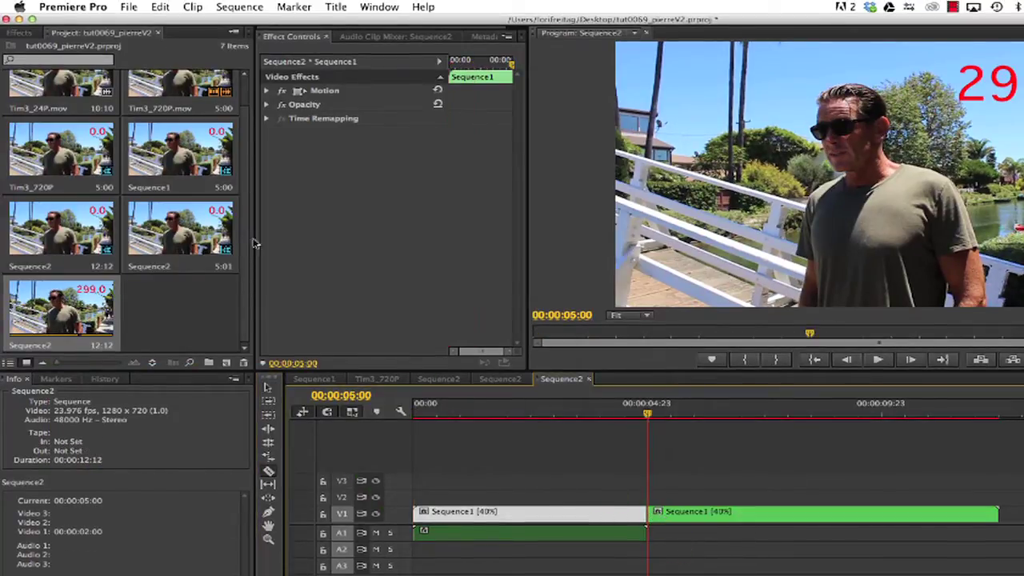
left_click(268, 388)
left_click(800, 516)
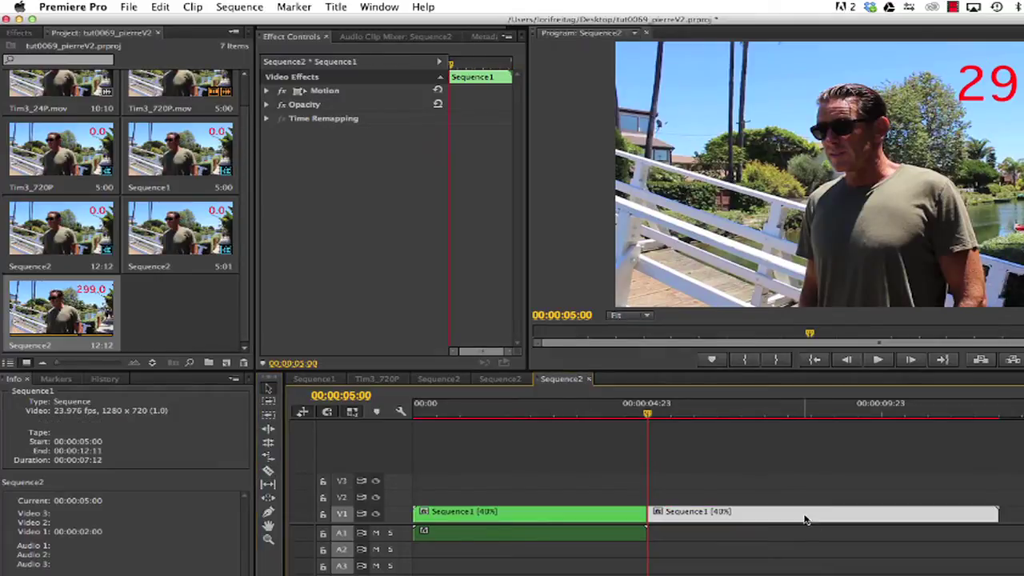
key("Delete")
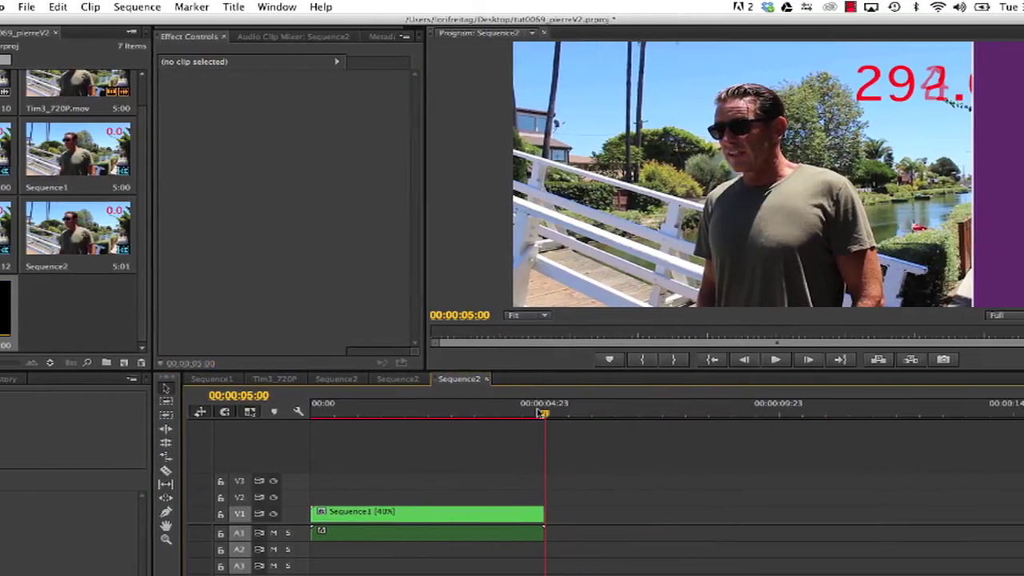
left_click_drag(541, 412, 110, 396)
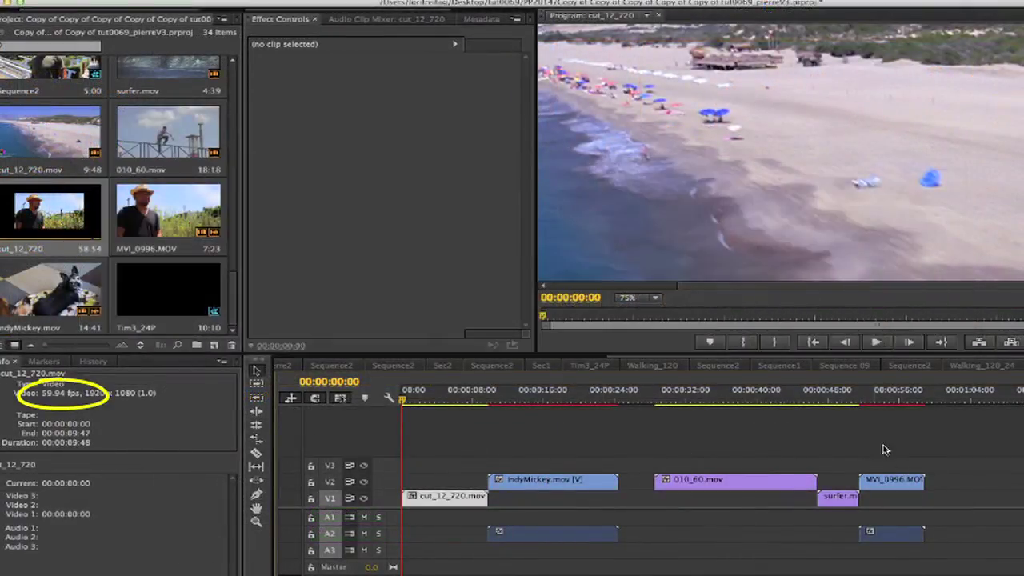
In the Tim3_24P sequence, paste two extra copies of the clip after its end
left_click(190, 300)
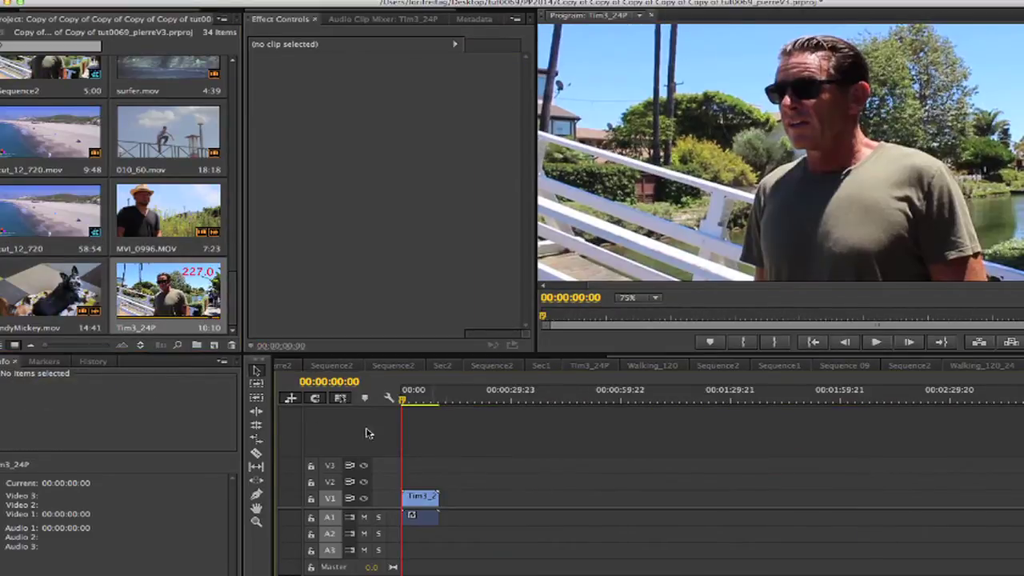
left_click(407, 403)
left_click_drag(407, 402, 409, 420)
left_click(416, 500)
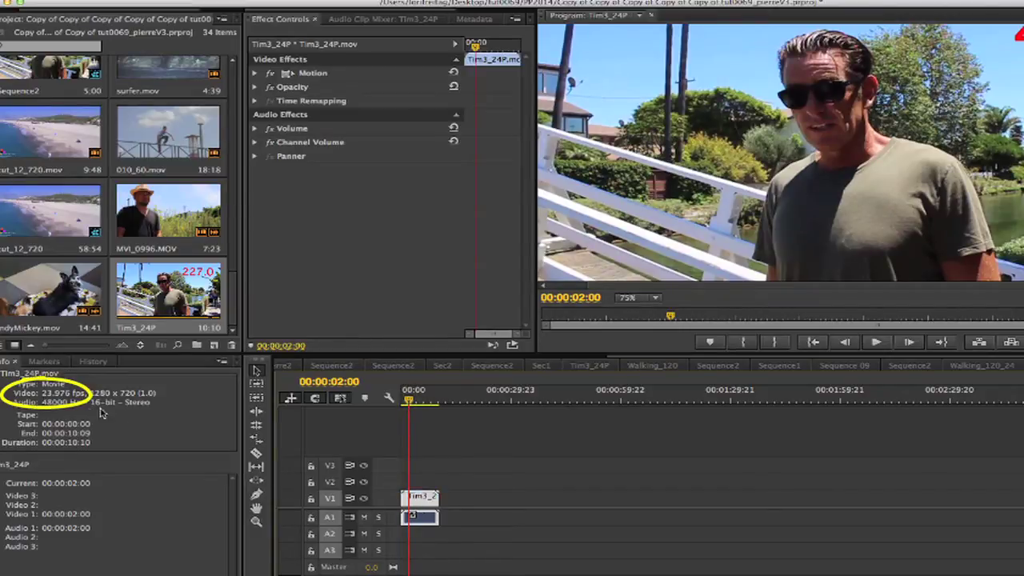
key("Down")
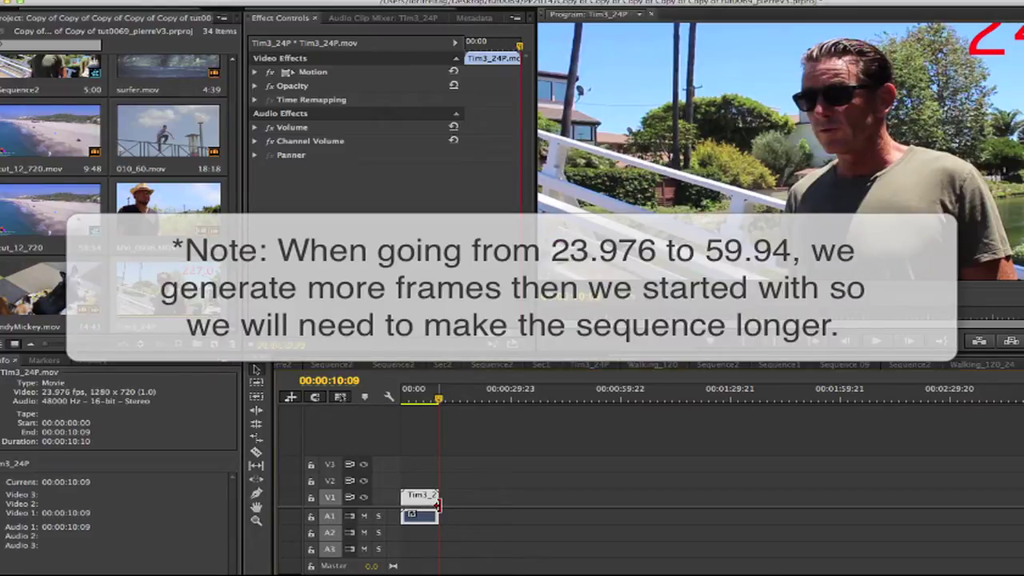
key("ctrl+v")
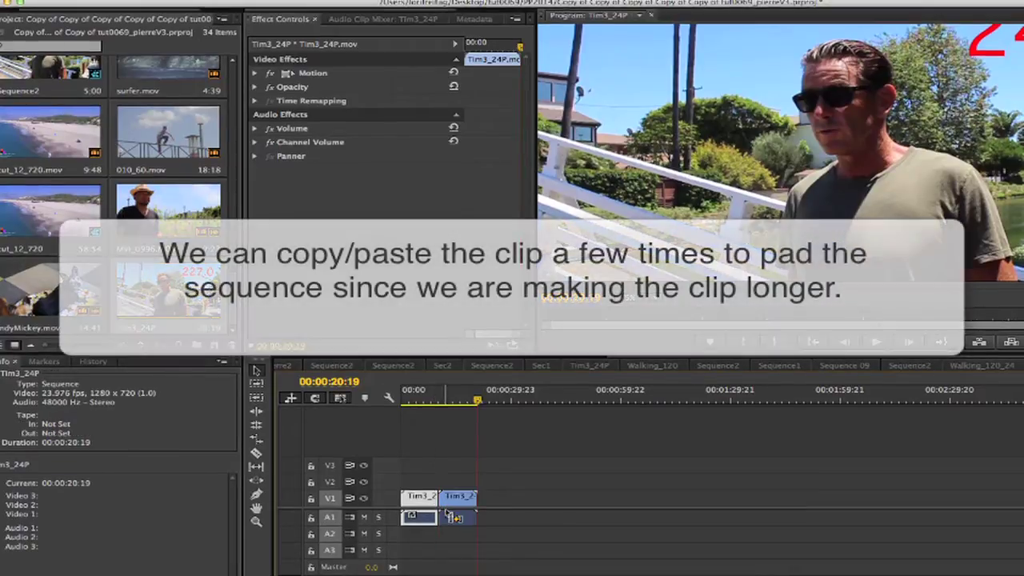
key("ctrl+v")
scroll(504, 504, "up", 2)
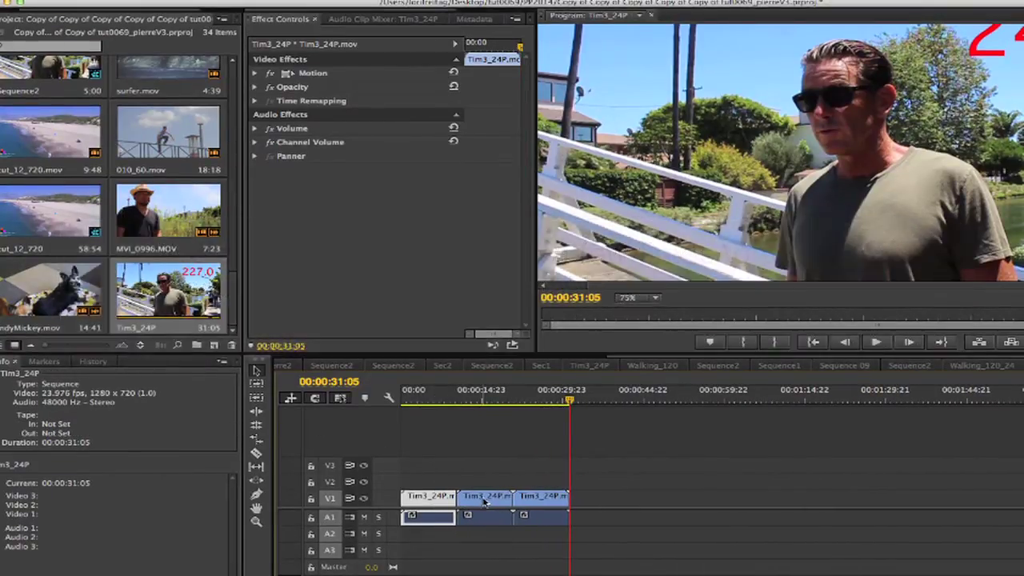
Create a new sequence from the Tim3_24P sequence
left_click(120, 0)
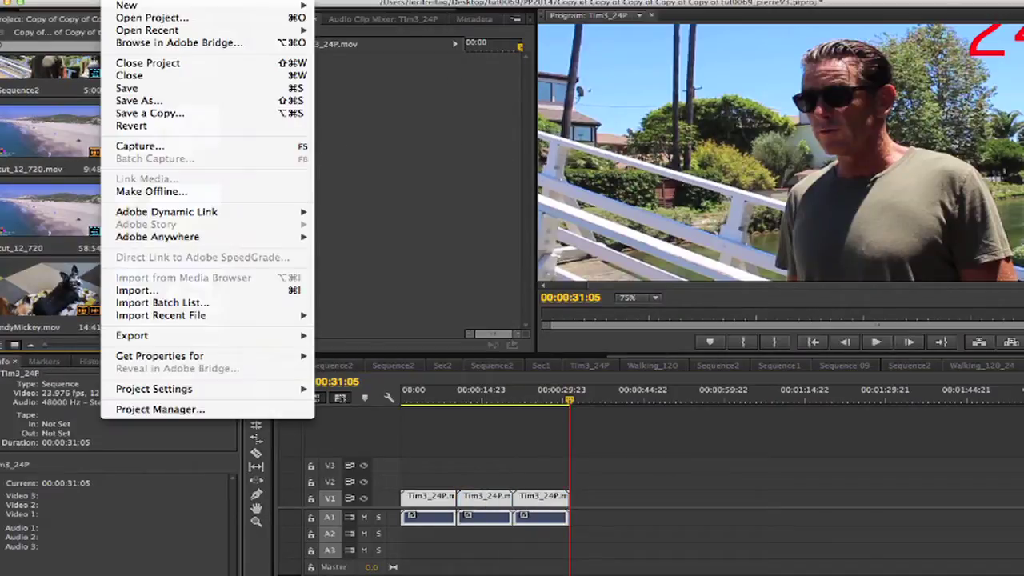
mouse_move(128, 5)
left_click(361, 34)
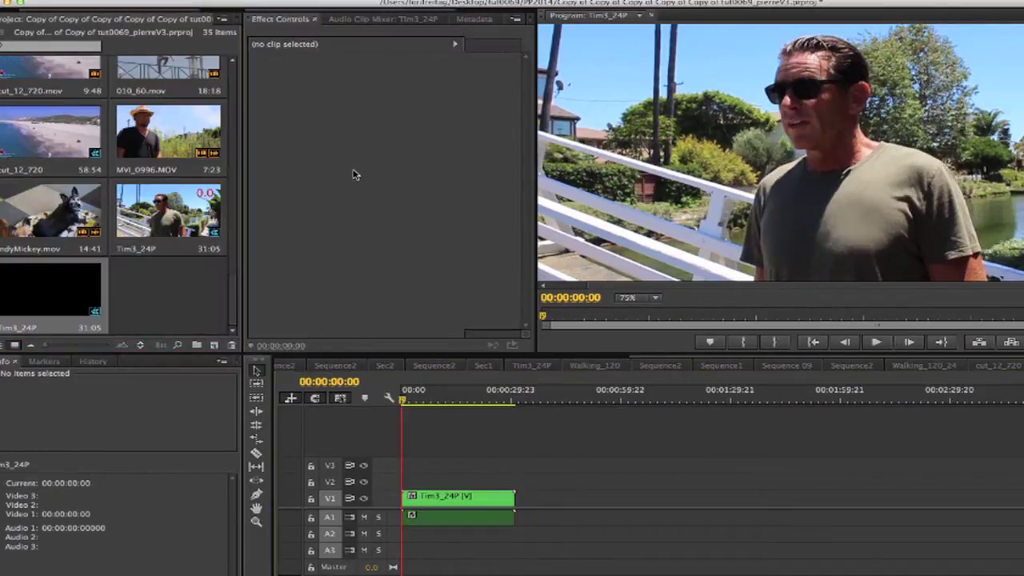
Apply Twixtor to the nested Tim3_24P clip with Speed % set to 40
left_click(482, 499)
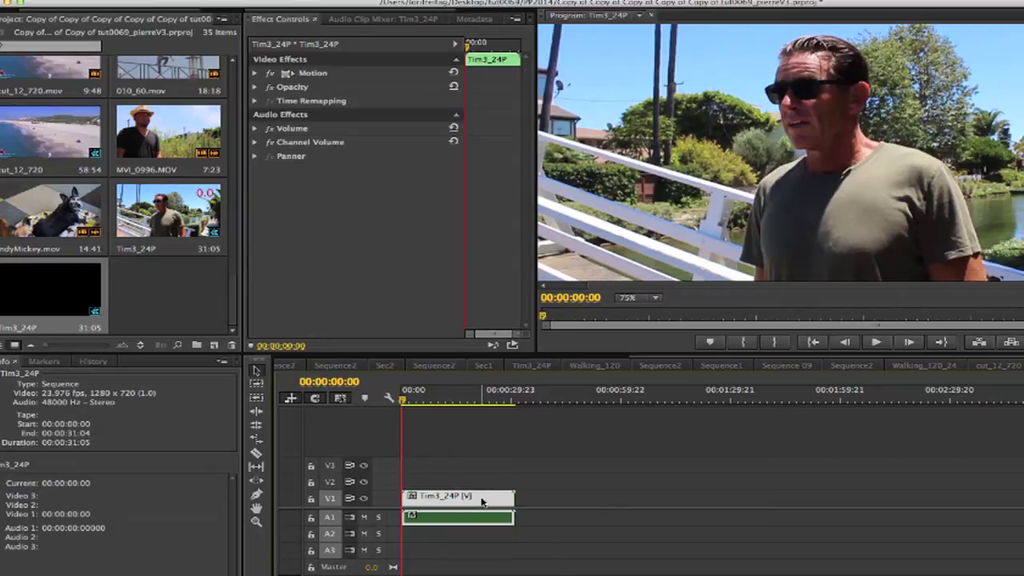
key("shift+7")
scroll(219, 269, "down", 15)
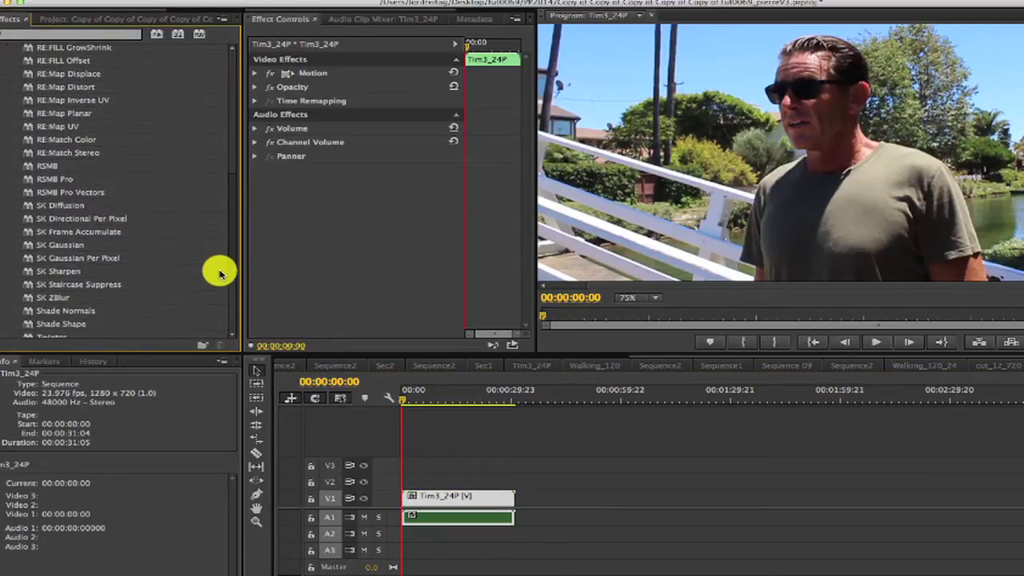
left_click_drag(51, 260, 485, 512)
left_click(371, 335)
type("40")
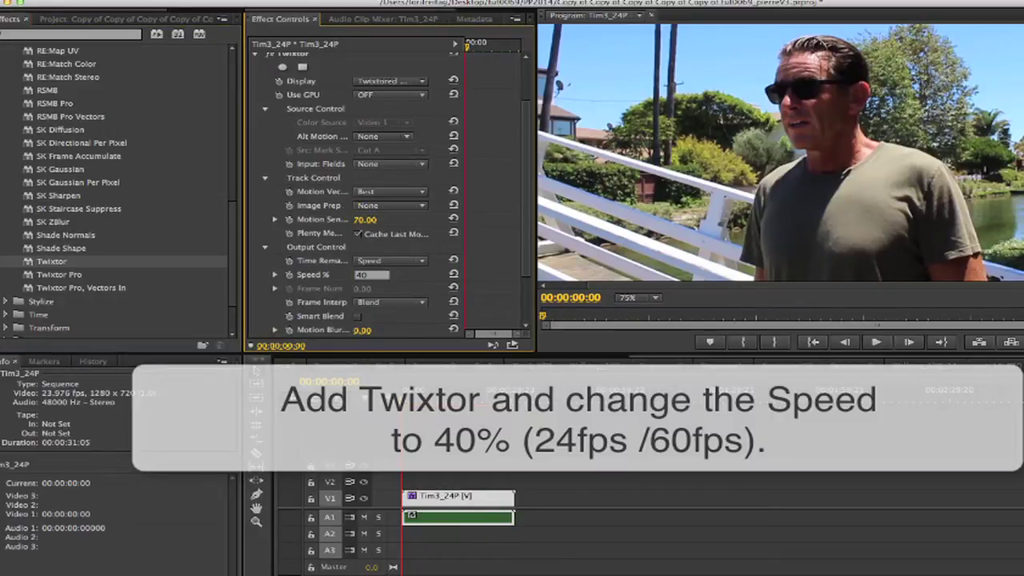
key("Return")
left_click(485, 498)
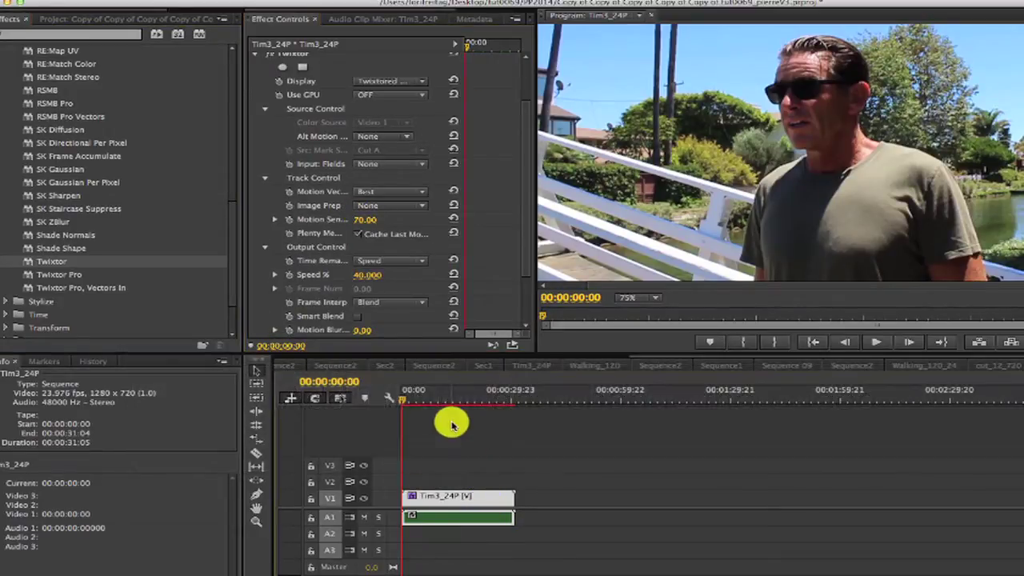
Place the Tim3_24P sequence into the cut_12_720 edit and push the following clips about 22 seconds later
left_click(69, 18)
double_click(87, 159)
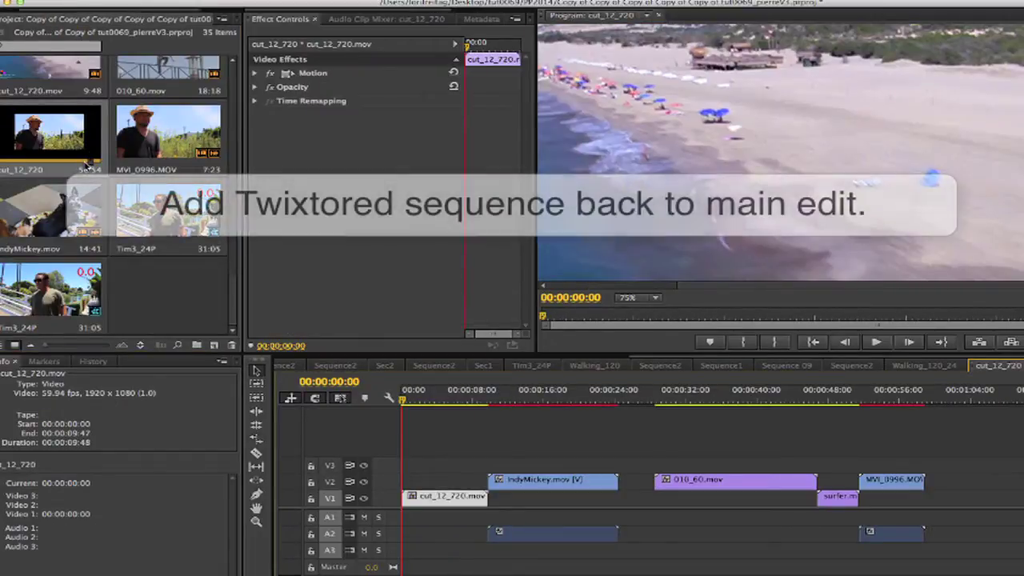
left_click_drag(56, 291, 628, 473)
mouse_move(888, 480)
left_mouse_down()
mouse_move(864, 489)
mouse_move(876, 491)
left_mouse_up()
Unlink Tim3_24P's audio from its video and set the clip's speed to 250%
right_click(789, 441)
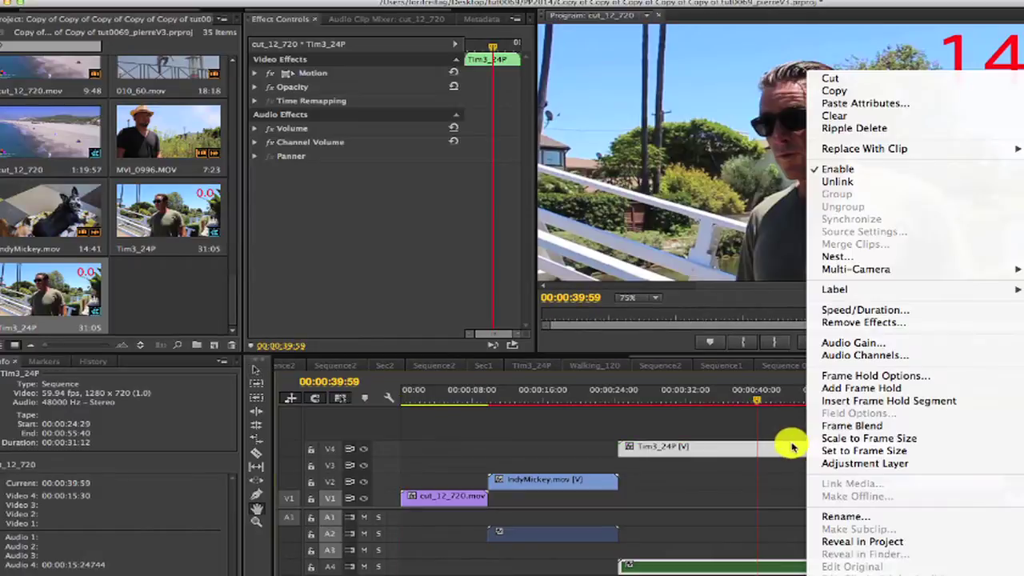
left_click(841, 183)
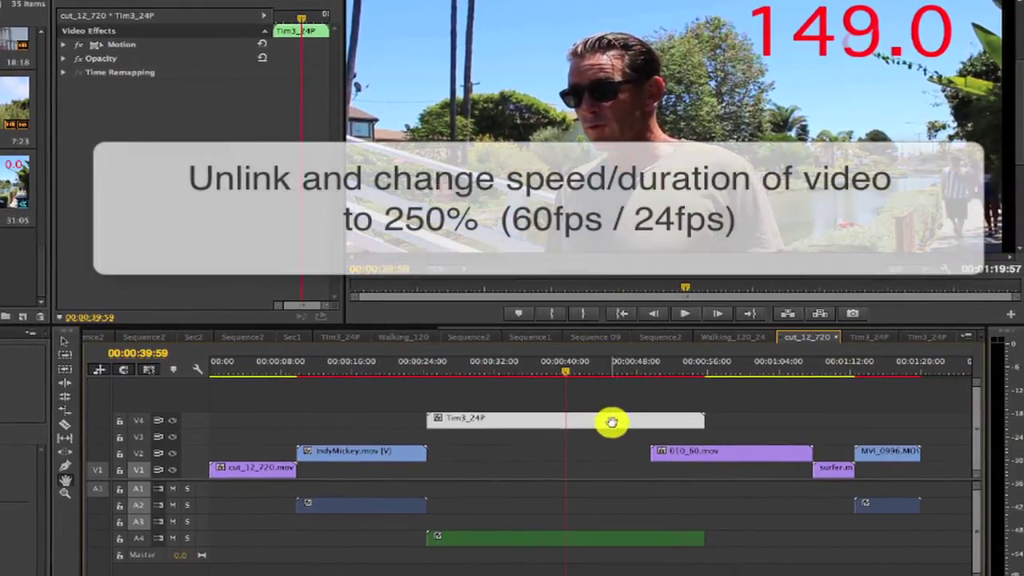
right_click(613, 422)
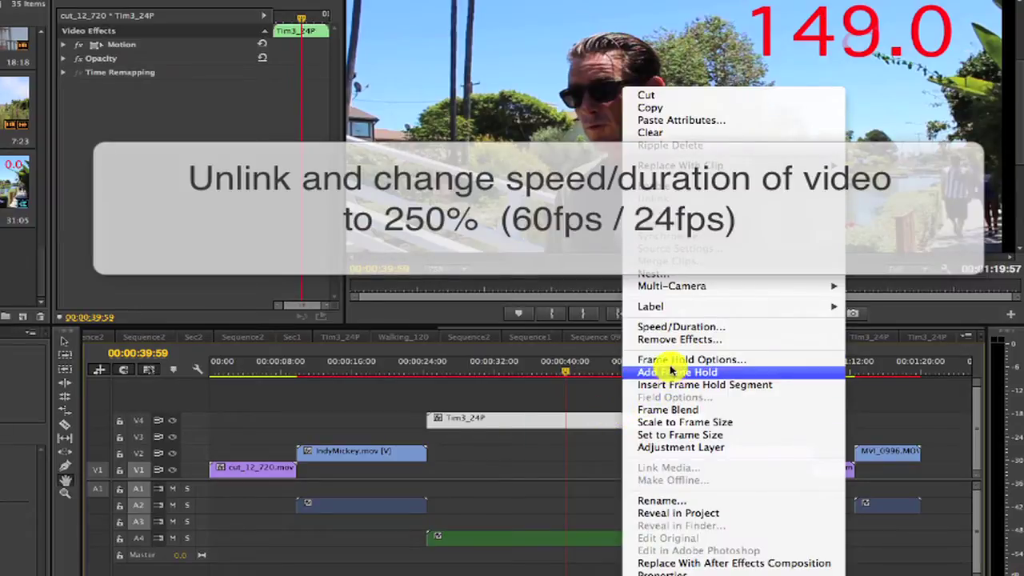
left_click(666, 328)
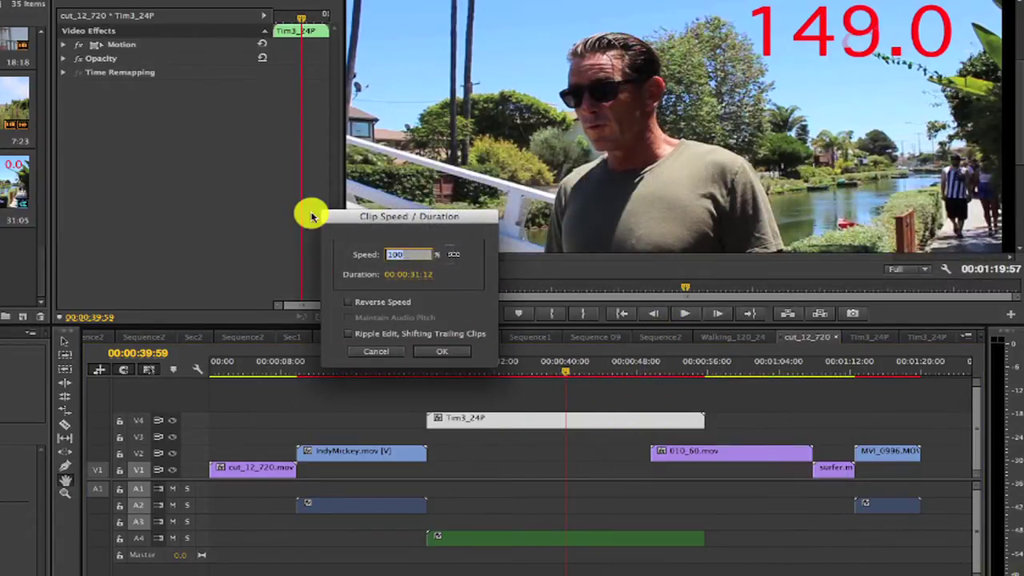
type("250")
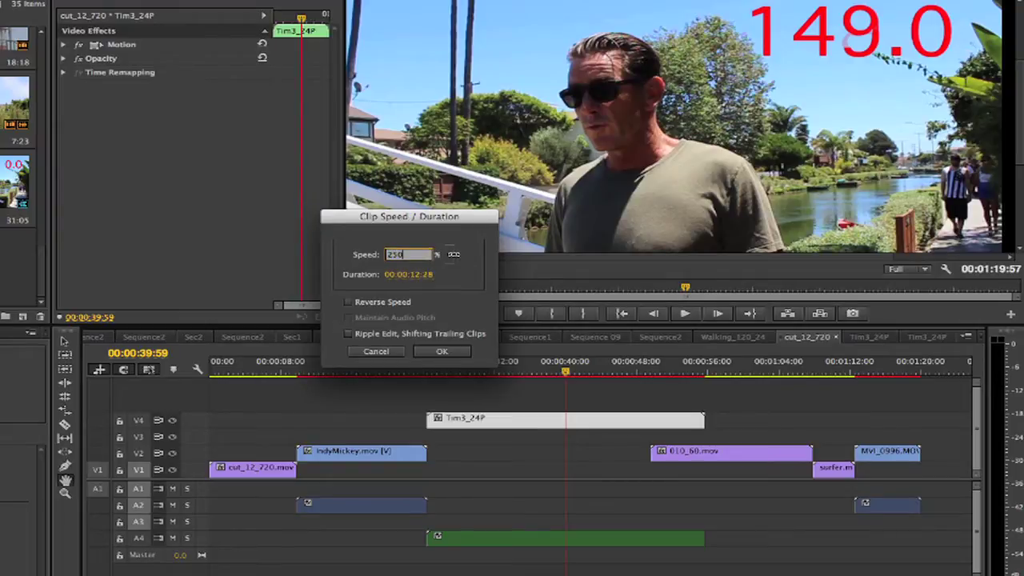
key("Return")
Trim Tim3_24P and the A4 audio clip to the playhead, then pull the later clips left
left_click(498, 400)
key("space")
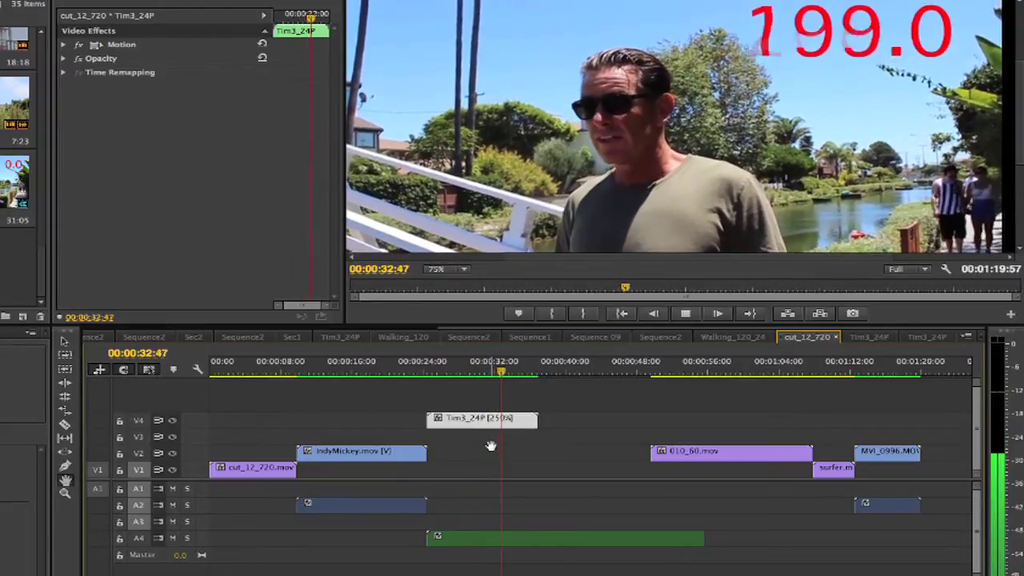
left_click(530, 420)
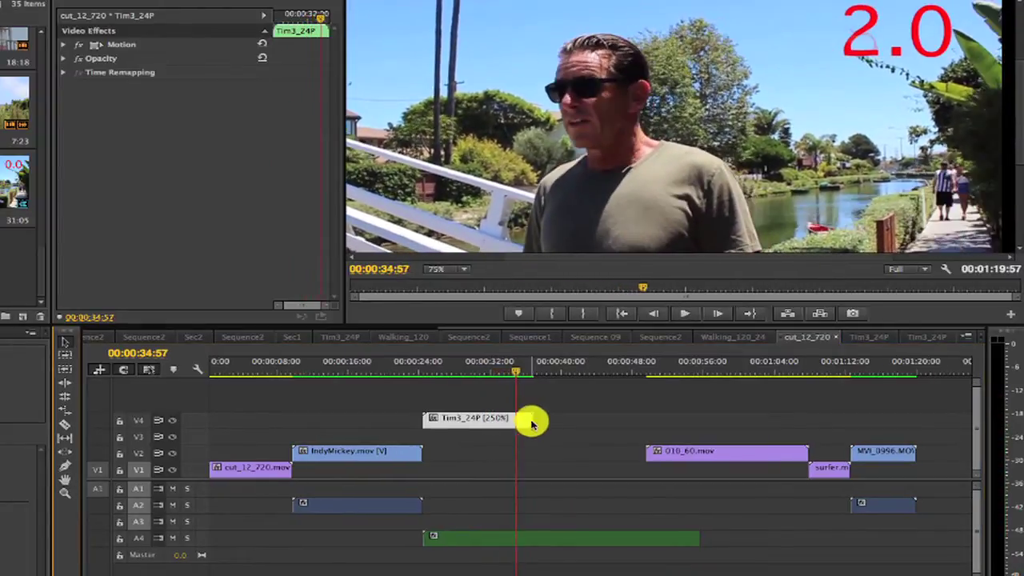
left_click_drag(530, 420, 516, 420)
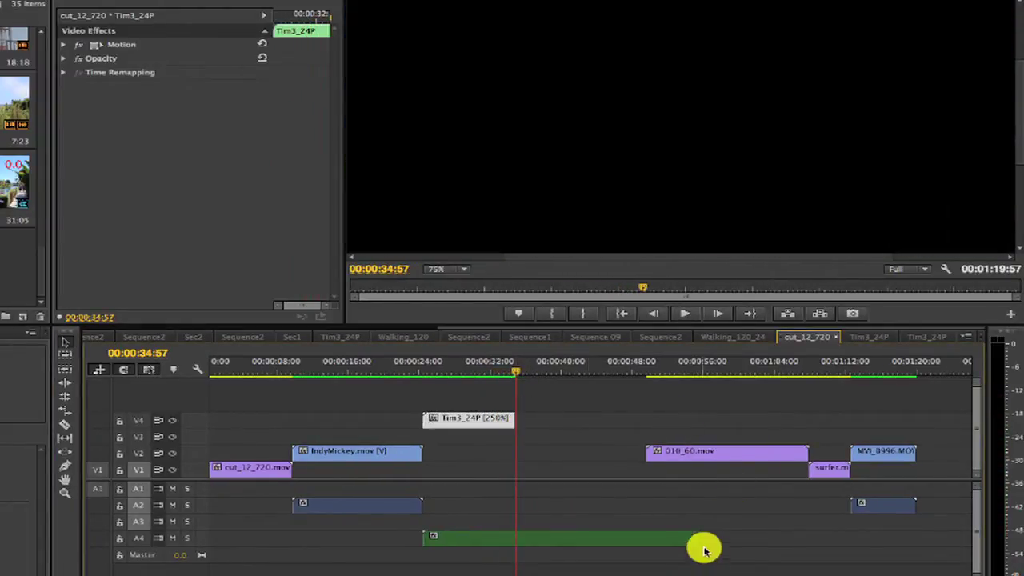
left_click_drag(700, 549, 514, 537)
left_click_drag(735, 418, 889, 539)
left_click_drag(885, 455, 752, 457)
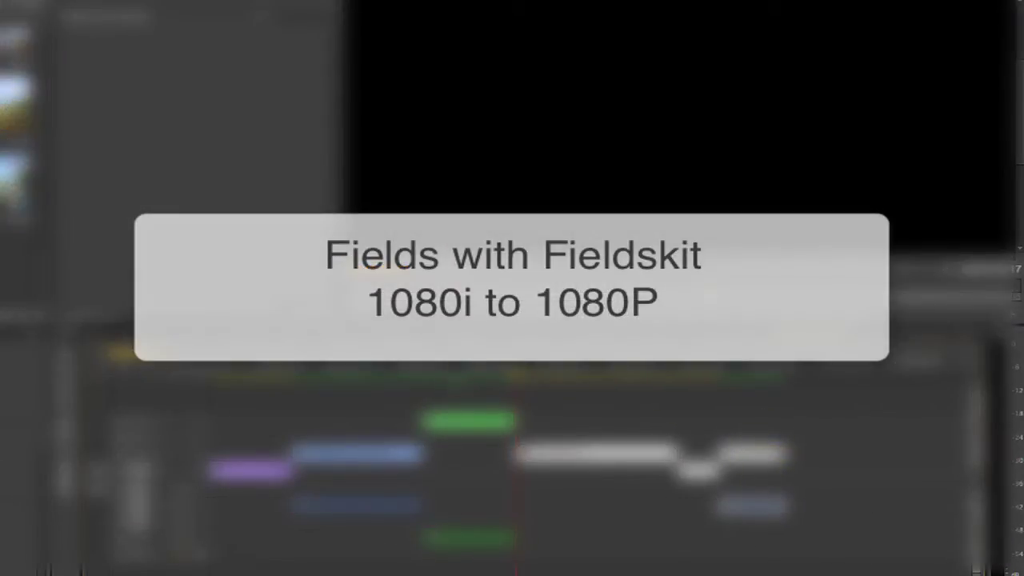
Play the edit, create the Tim3_1080i_pierre2 sequence from the 1080i clip, and step through its frames
key("space")
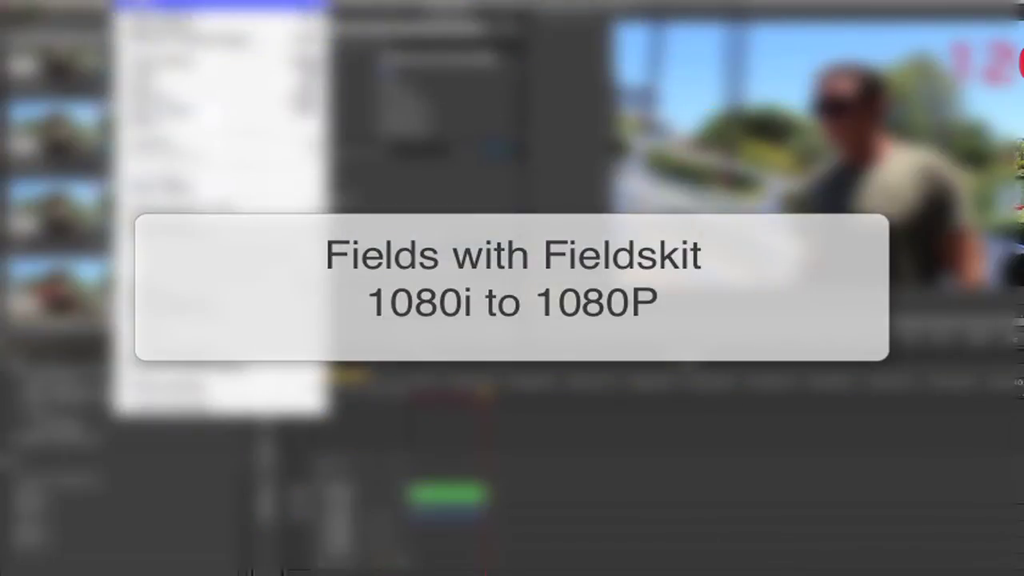
mouse_move(151, 10)
left_click(583, 27)
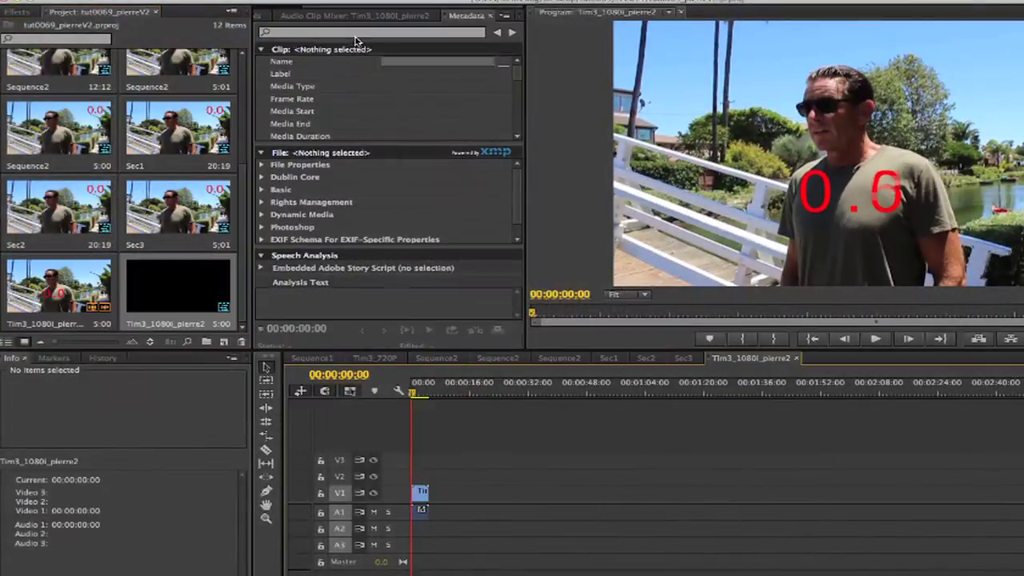
left_click(178, 285)
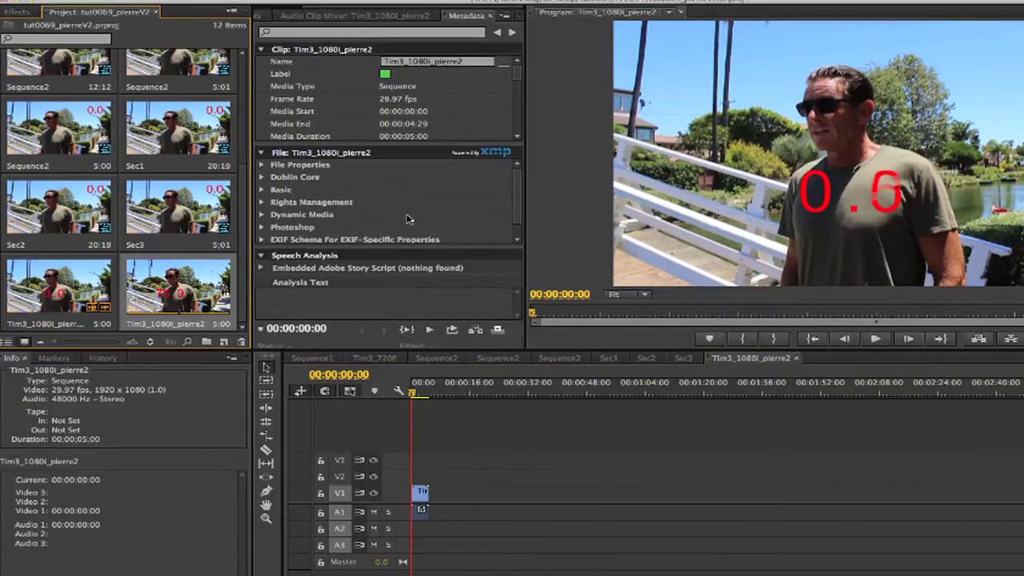
key("shift+3")
key("=")
key("=")
key("=")
key("=")
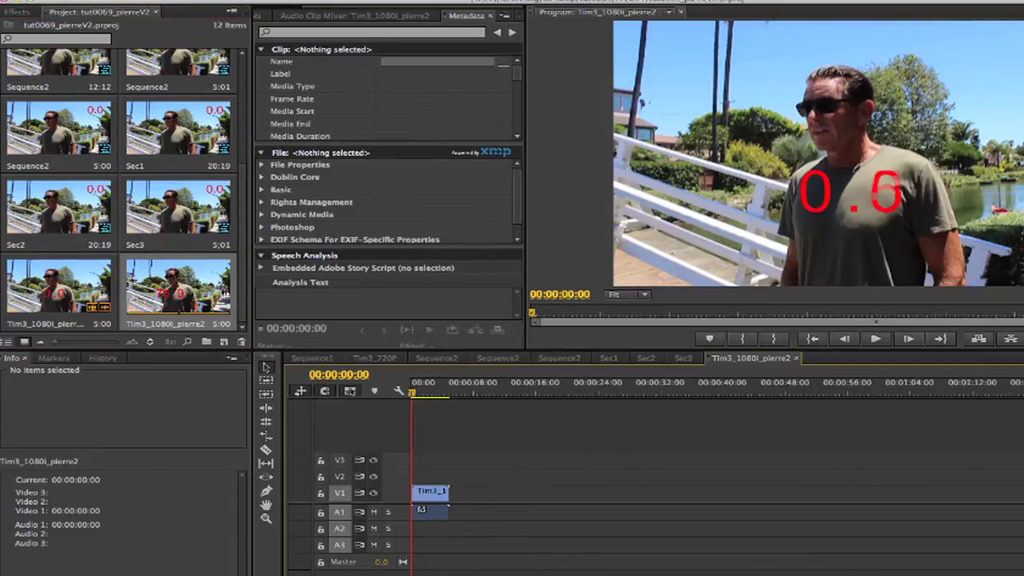
key("Right")
key("Right")
key("Right")
key("Right")
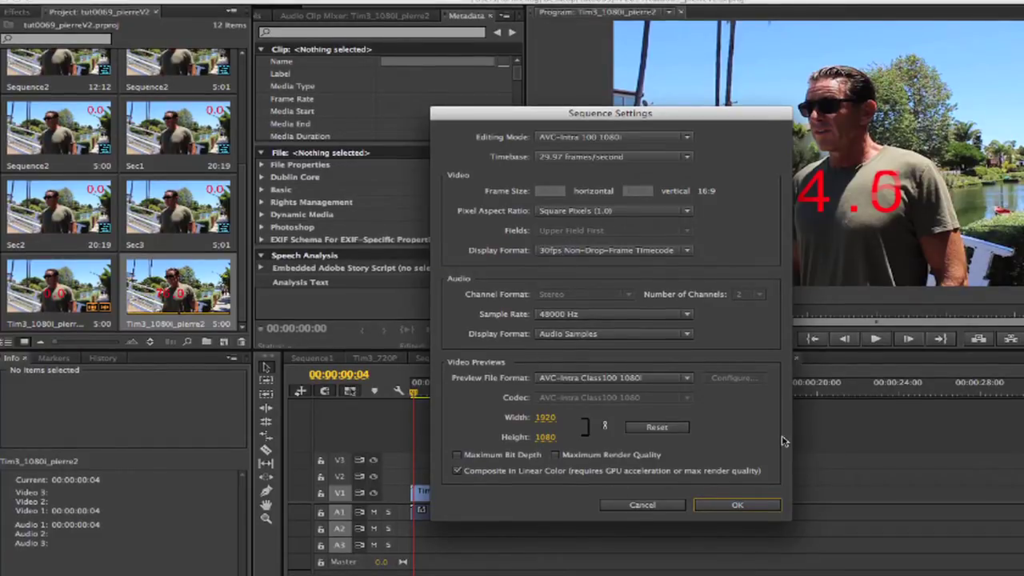
Set the sequence's Editing Mode to Custom and its field order to Upper Field First
left_click(643, 137)
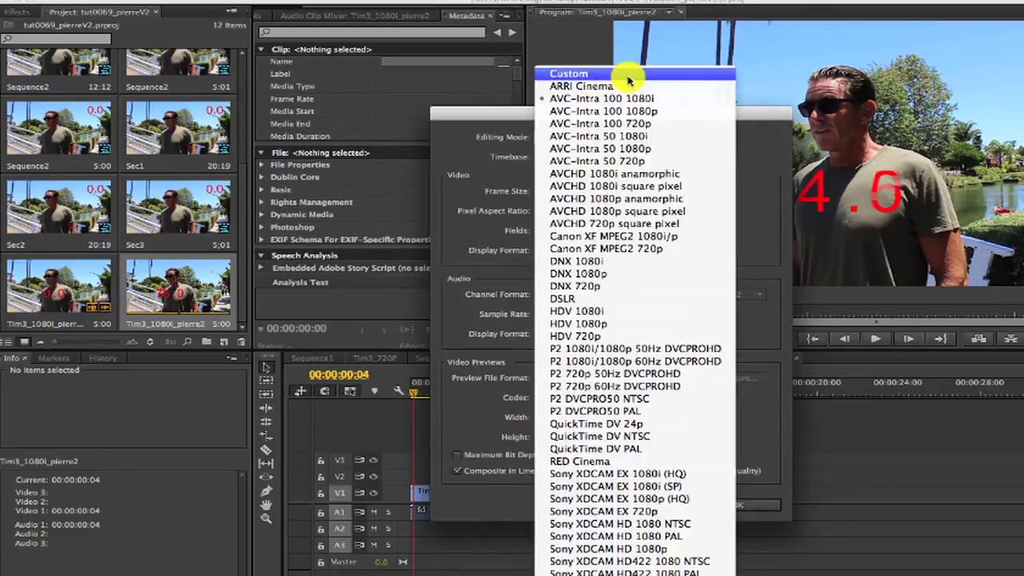
left_click(613, 52)
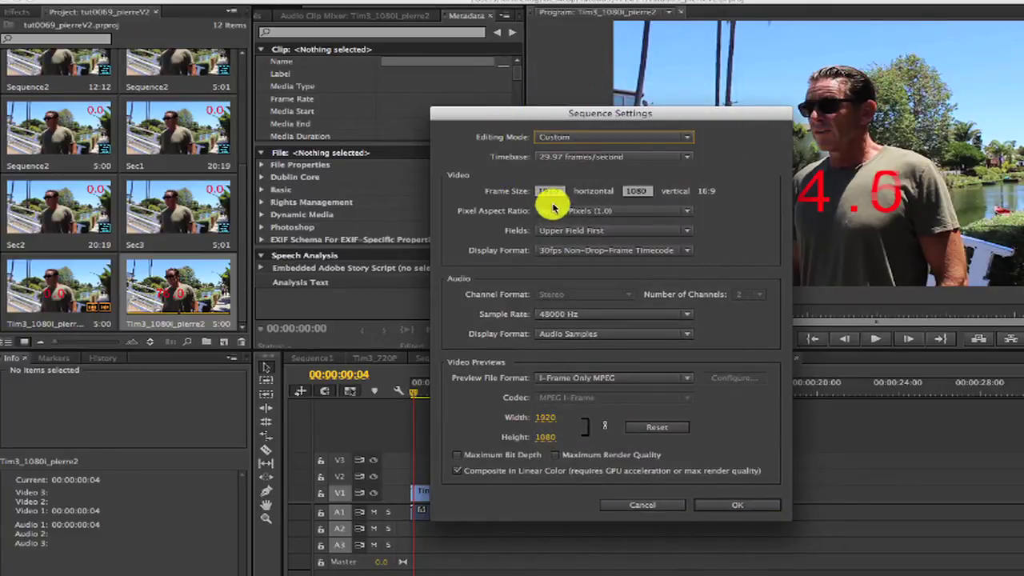
left_click(562, 233)
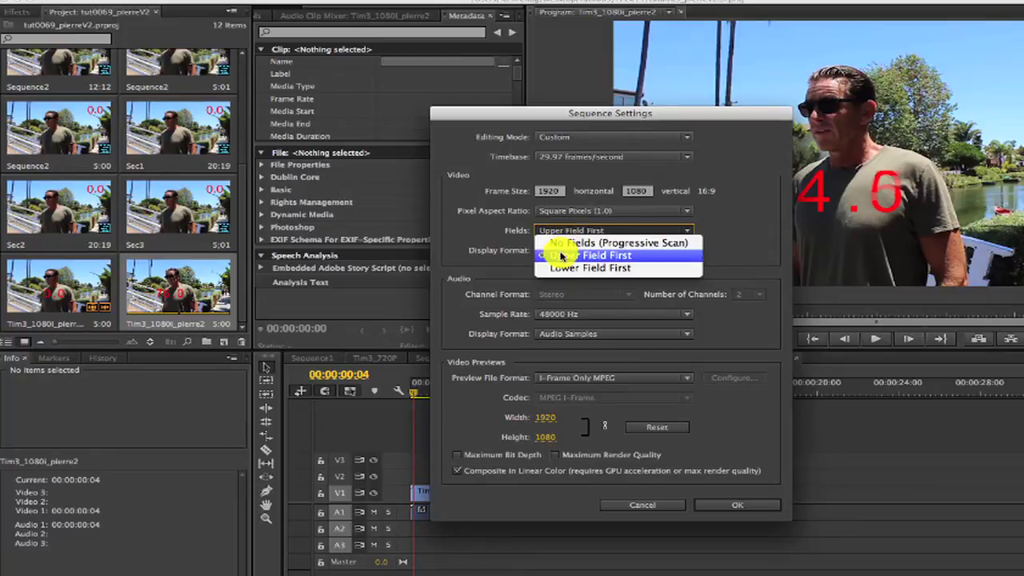
left_click(560, 251)
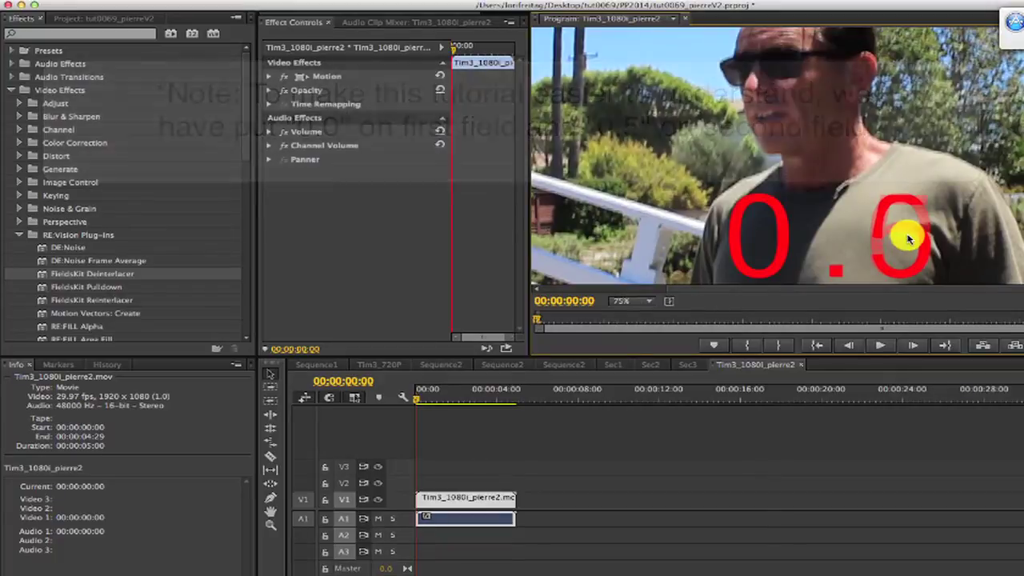
Show only the first field in the Program monitor, then only the second field
right_click(907, 229)
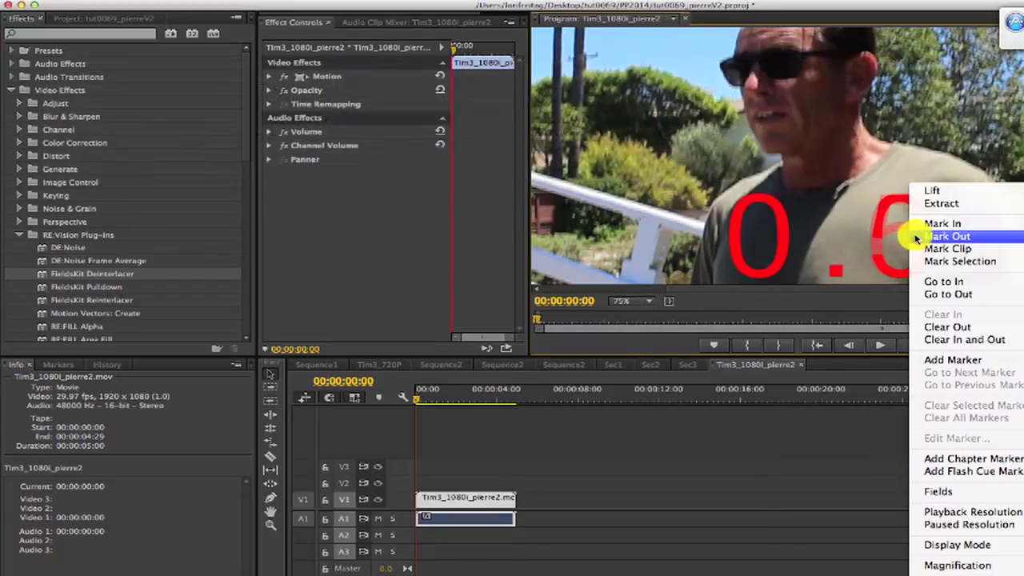
mouse_move(944, 491)
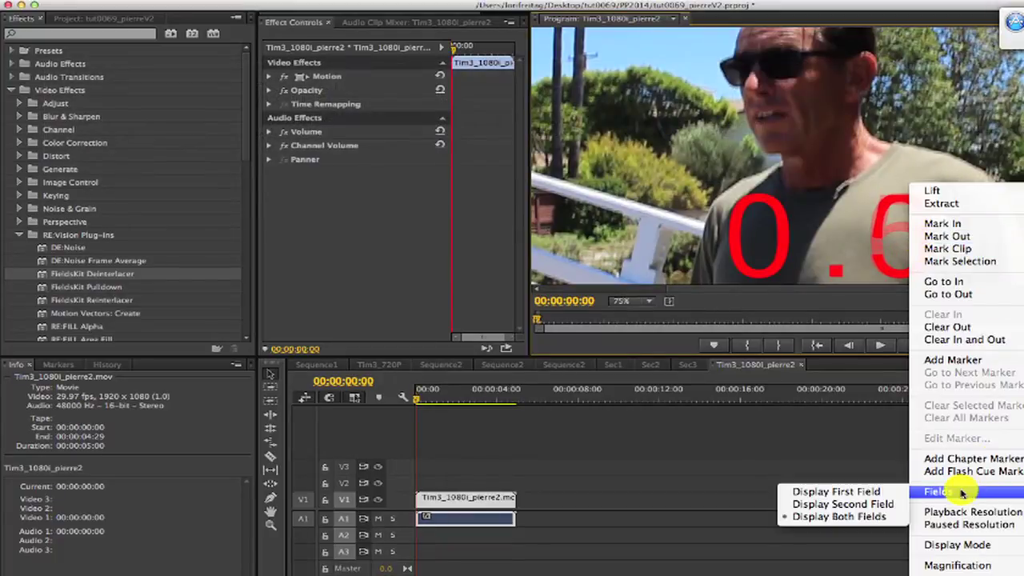
left_click(872, 492)
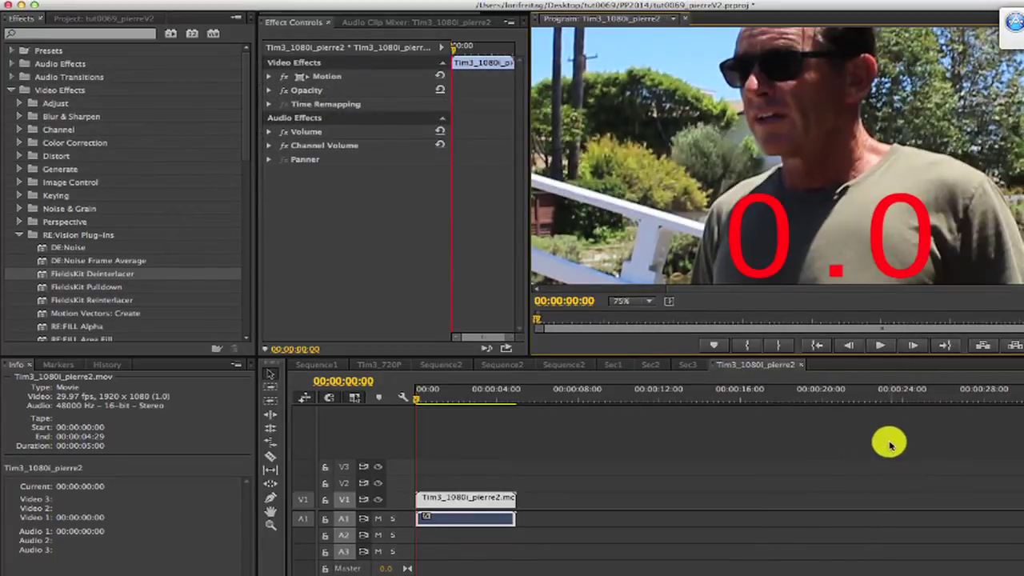
right_click(912, 192)
mouse_move(941, 491)
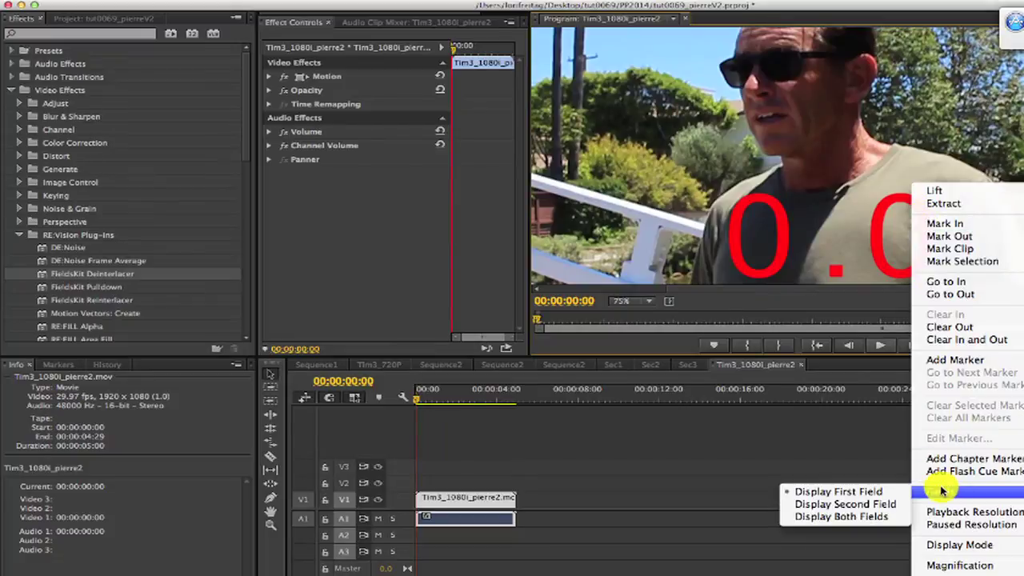
left_click(872, 504)
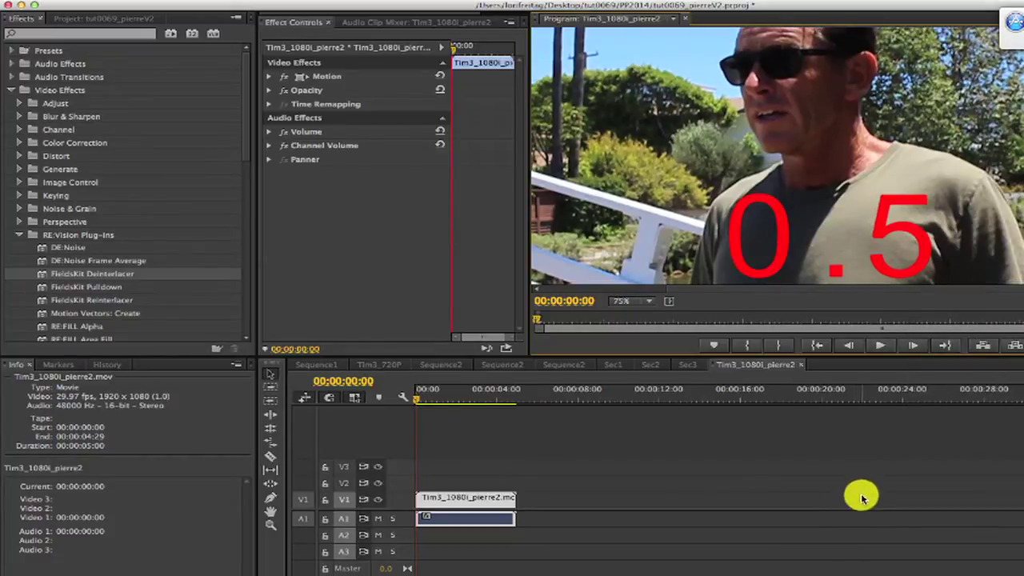
right_click(897, 192)
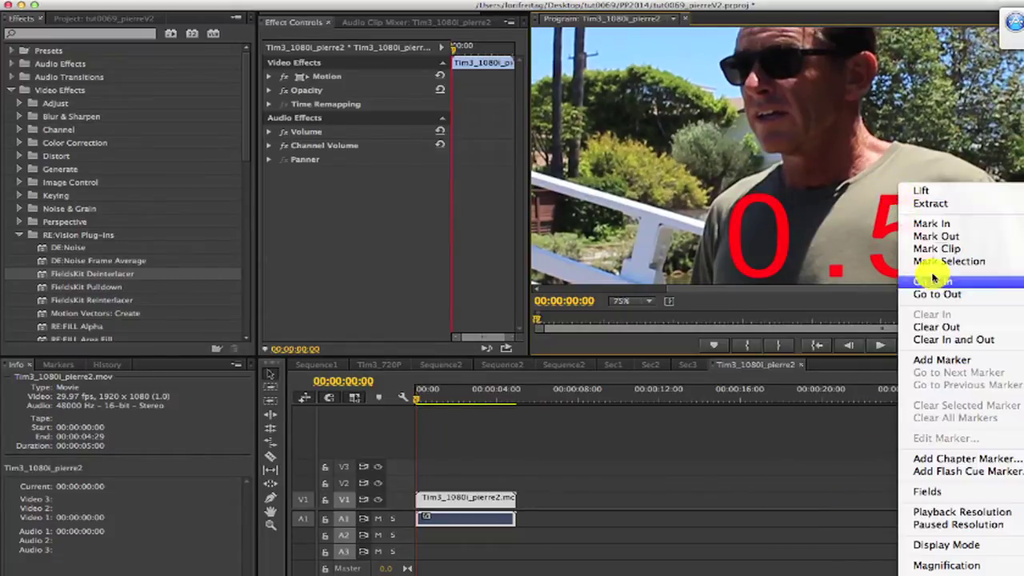
Restore both-field display and apply FieldsKit Deinterlacer with Upper First field order
mouse_move(941, 492)
left_click(832, 520)
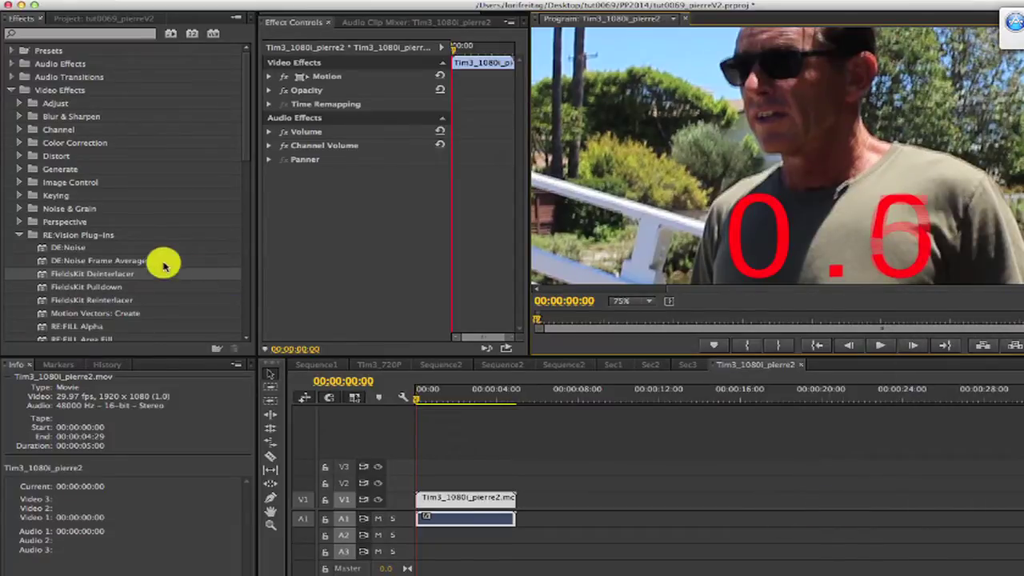
left_click_drag(102, 273, 468, 498)
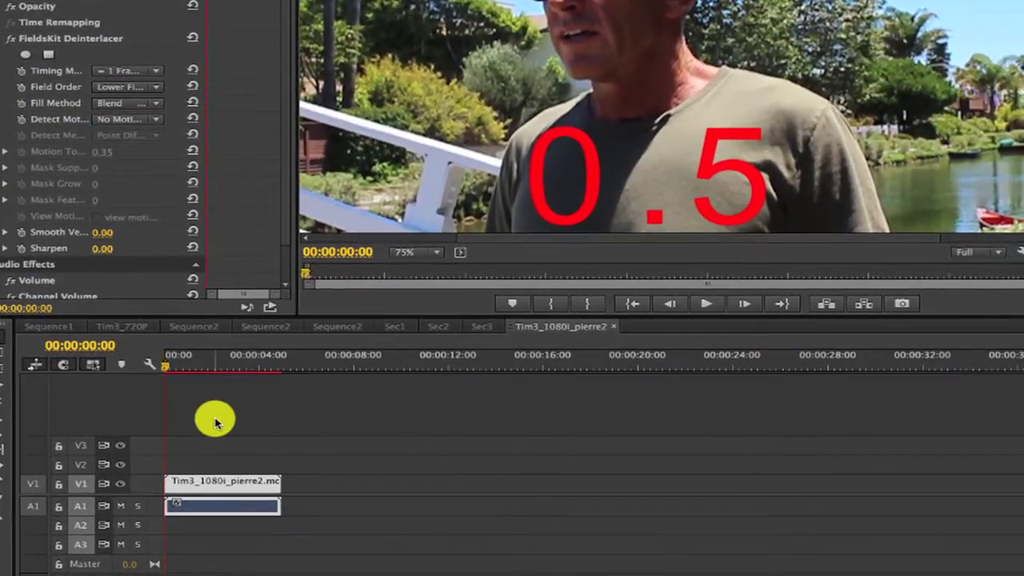
left_click(104, 85)
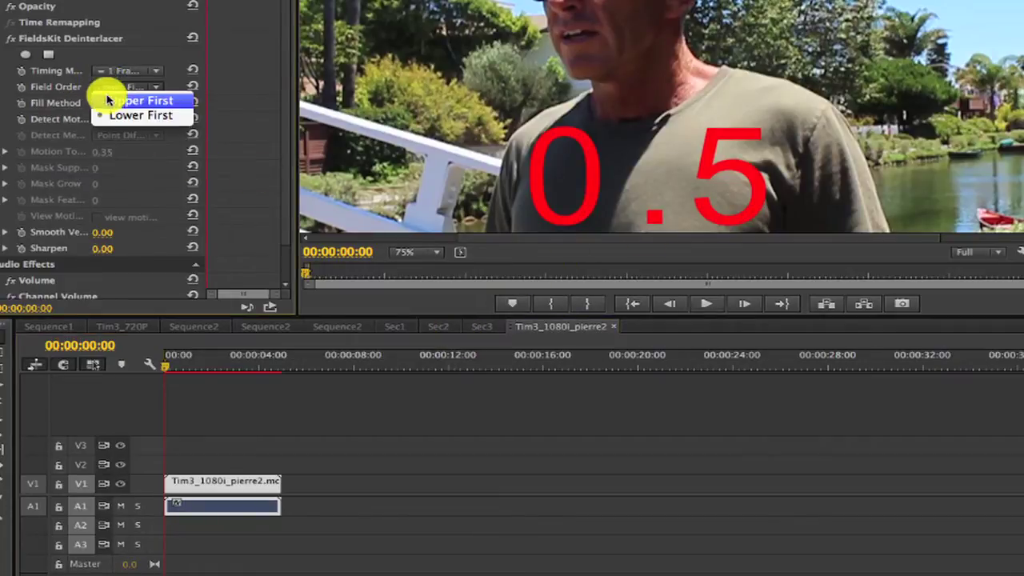
left_click(136, 101)
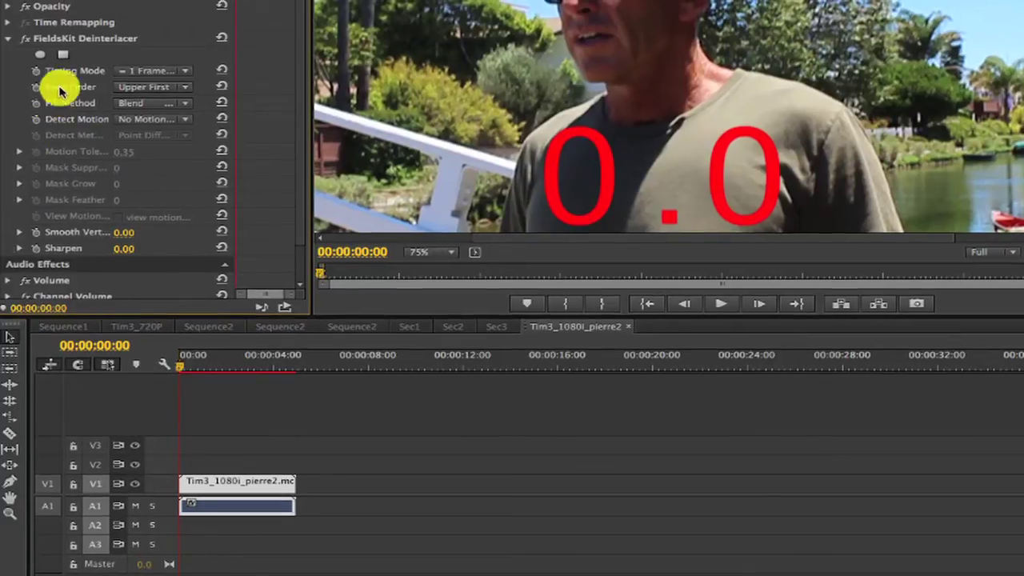
Try Motion Estimated Blend, then set deinterlacer timing to 2x Duration, 1 Frame Per Field
left_click(135, 71)
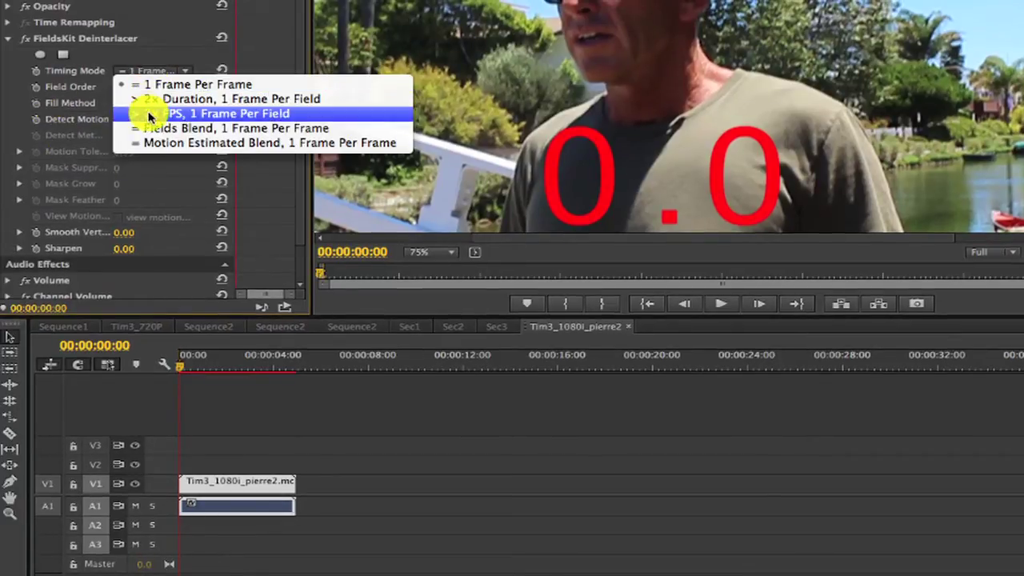
left_click(150, 147)
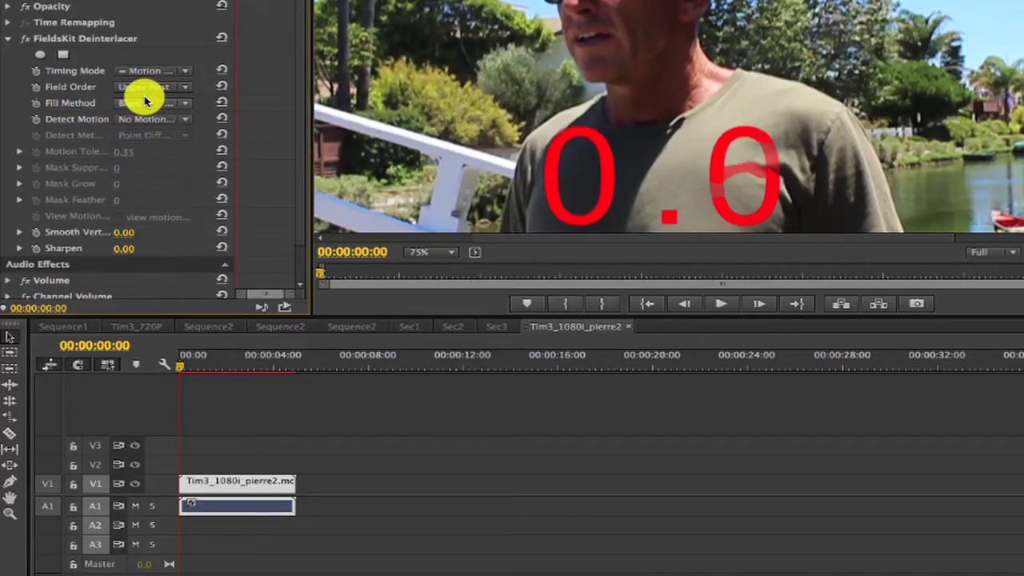
left_click(162, 72)
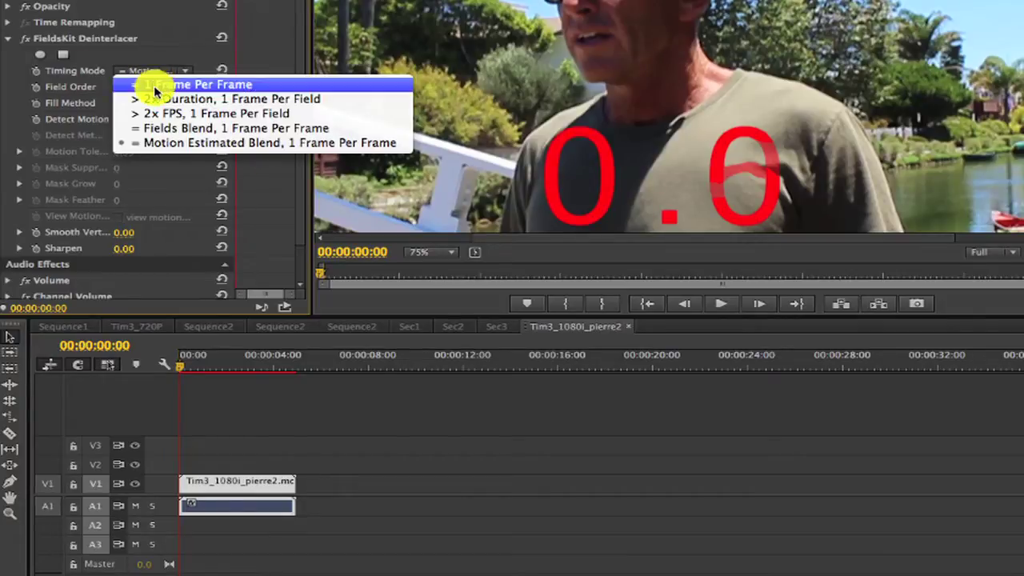
left_click(153, 100)
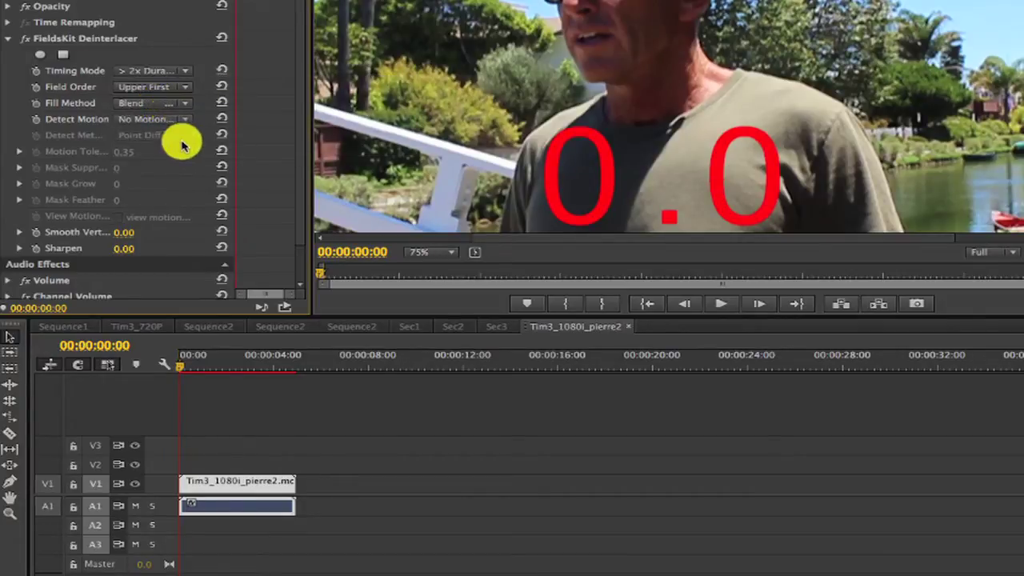
Step ahead three frames and disable the FieldsKit Deinterlacer effect
key("Right")
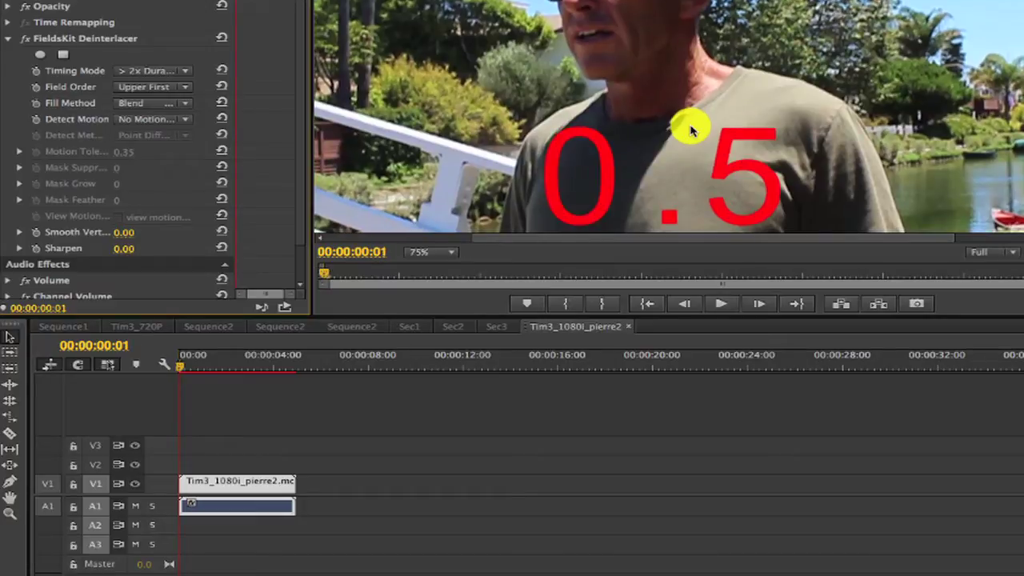
key("Right")
key("Right")
key("Right")
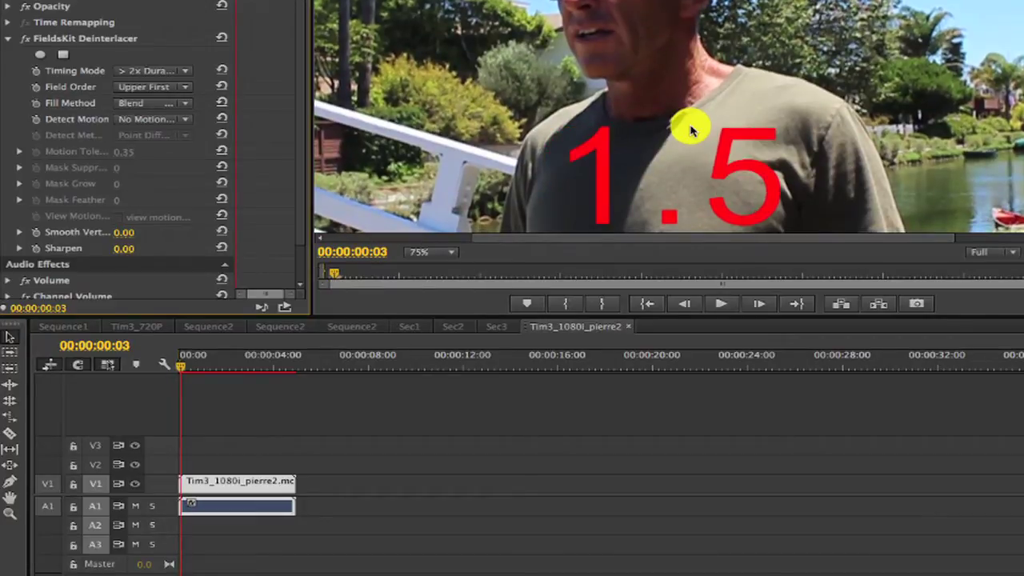
key("Right")
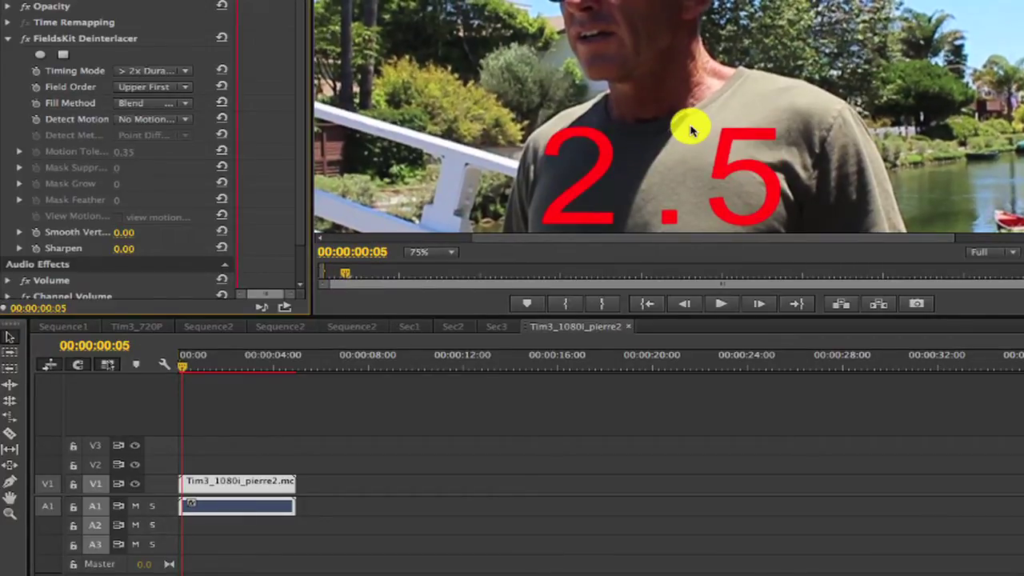
left_click(25, 38)
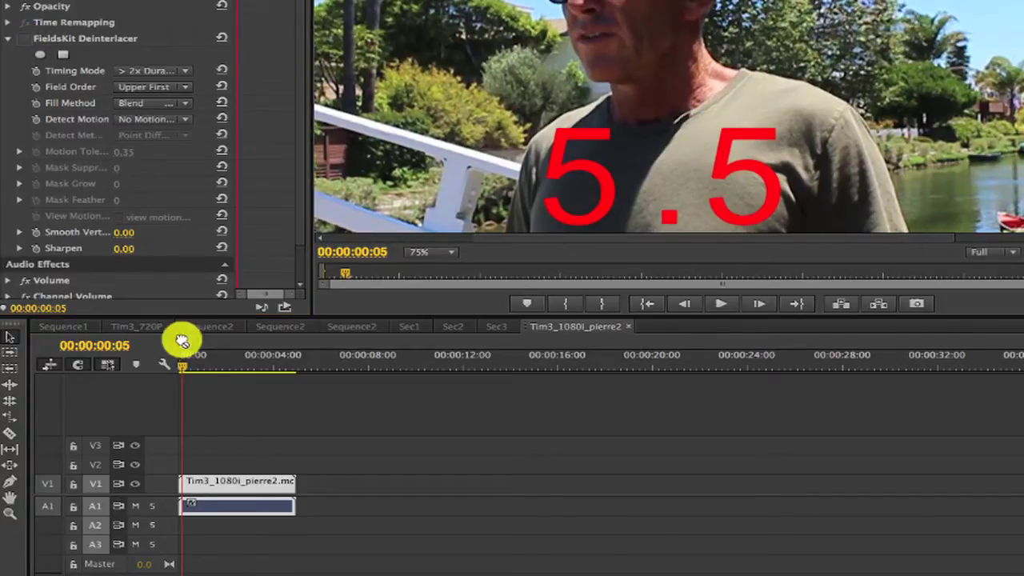
Add Twixtor to the V1 clip, collapse FieldsKit, and set Twixtor's input to Upper Field First
left_click_drag(199, 359, 199, 481)
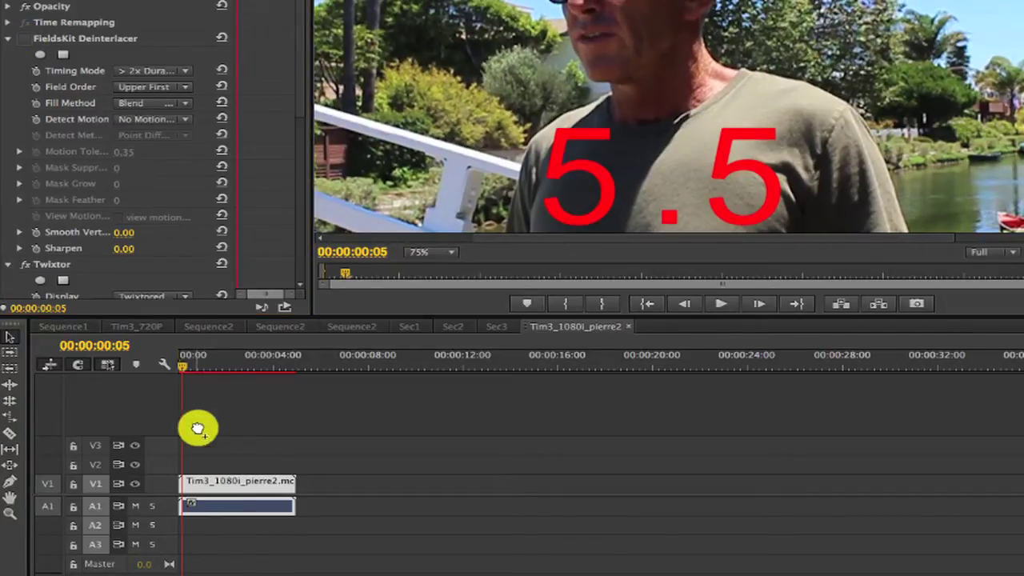
left_click(9, 40)
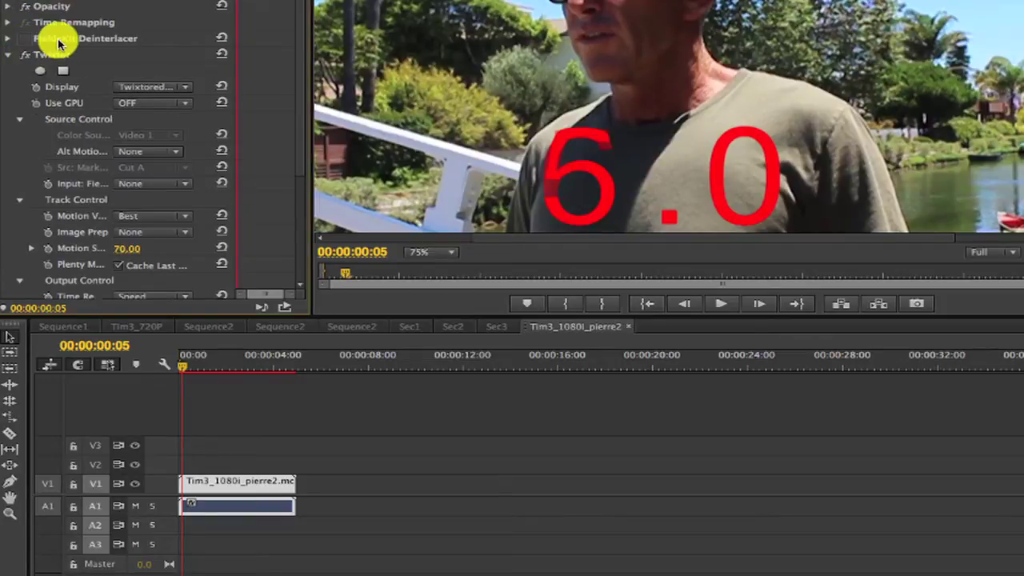
left_click(142, 183)
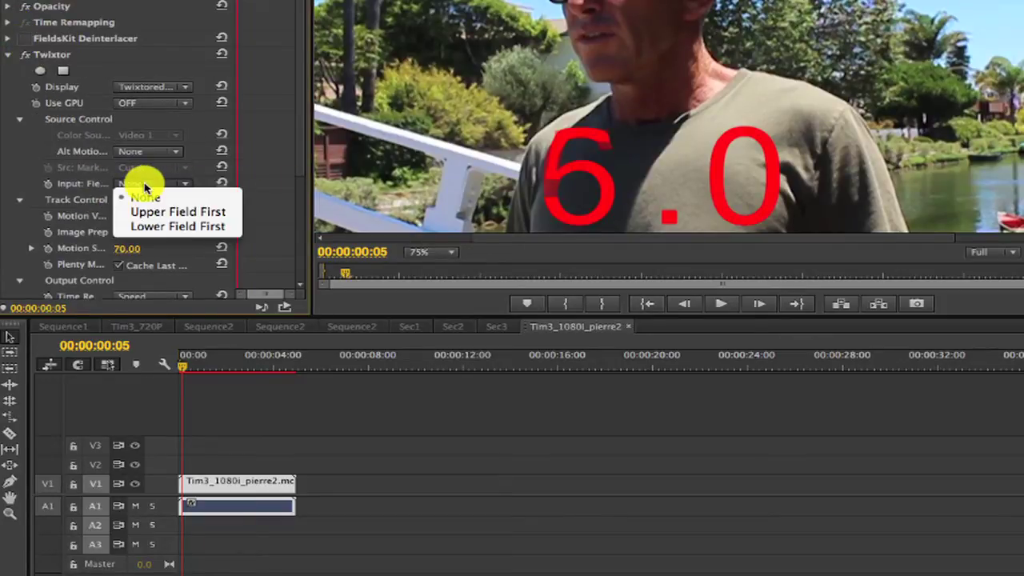
left_click(166, 210)
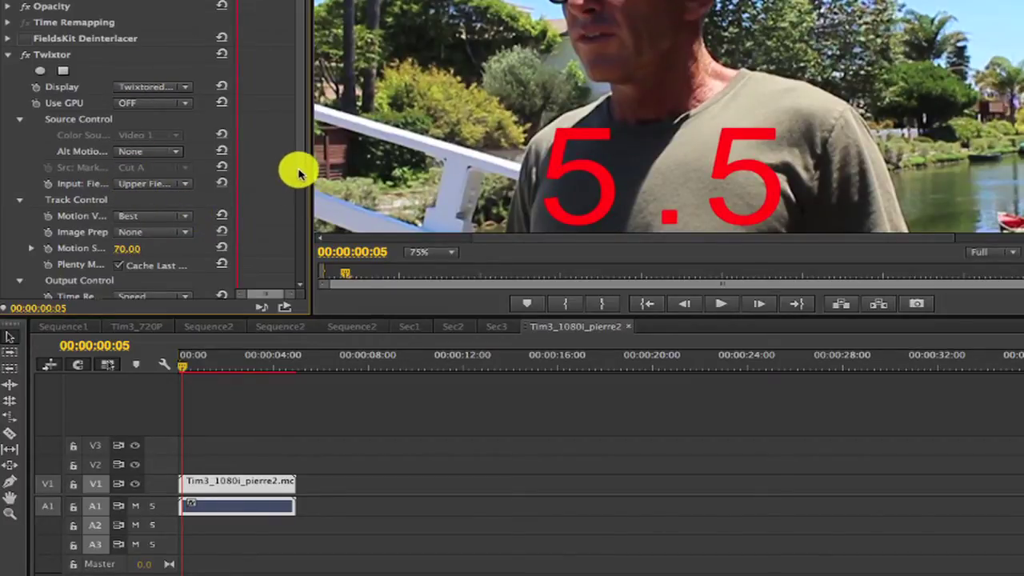
scroll(293, 183, "down", 3)
scroll(296, 215, "down", 1)
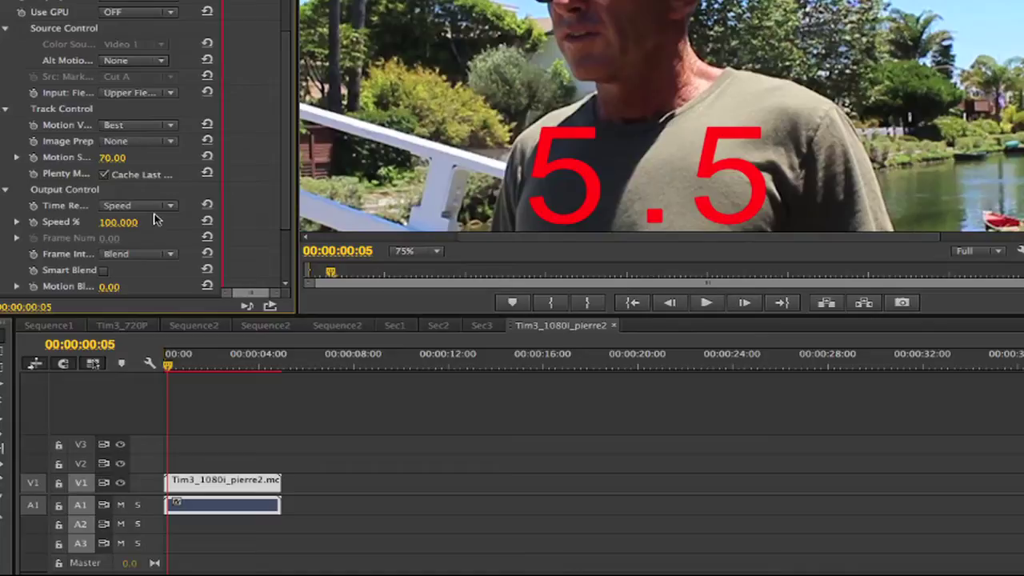
Set Twixtor's Speed % to 25 and display only the first field in the Program monitor
left_click(124, 221)
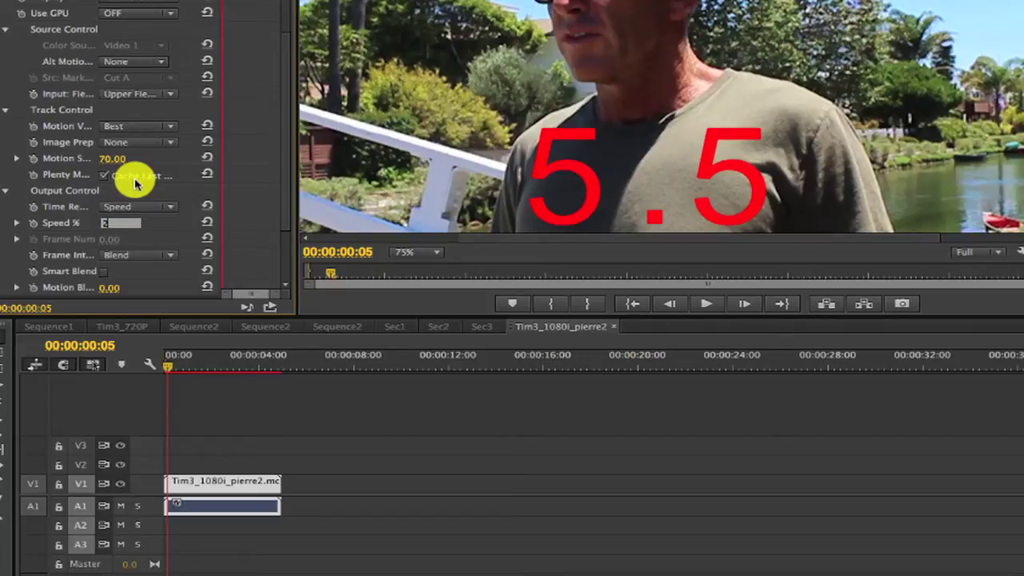
type("2")
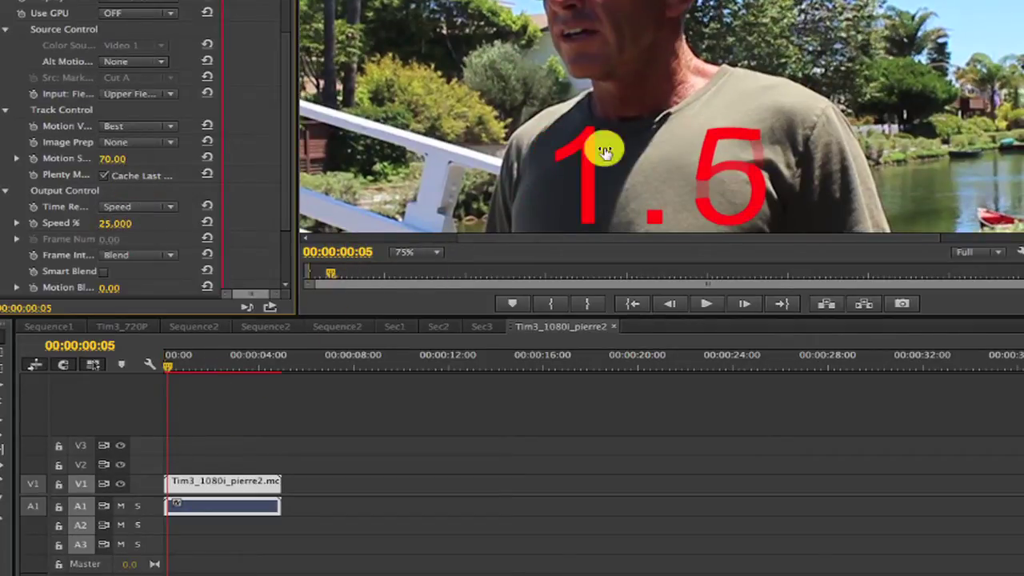
right_click(746, 148)
mouse_move(846, 476)
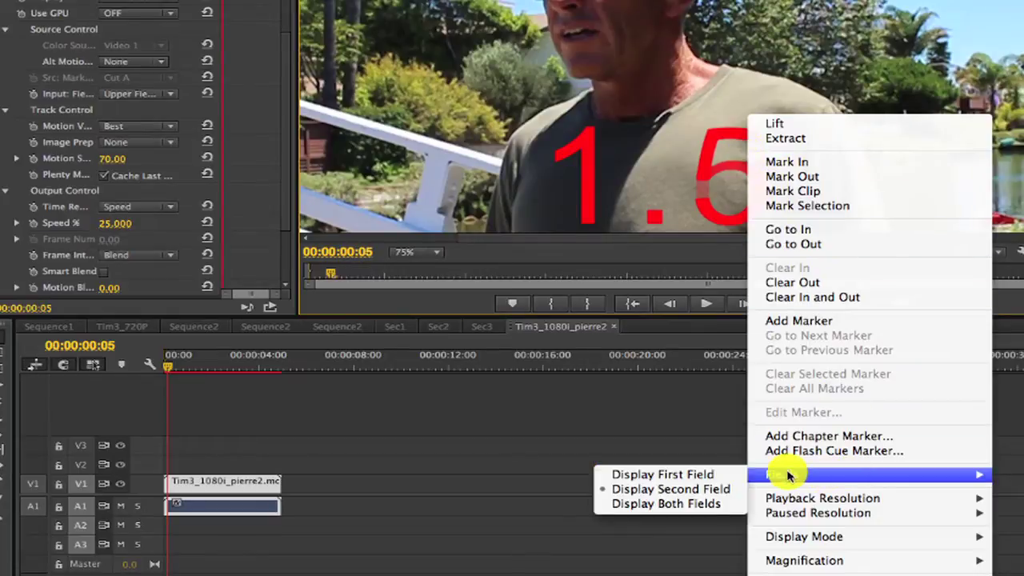
left_click(695, 475)
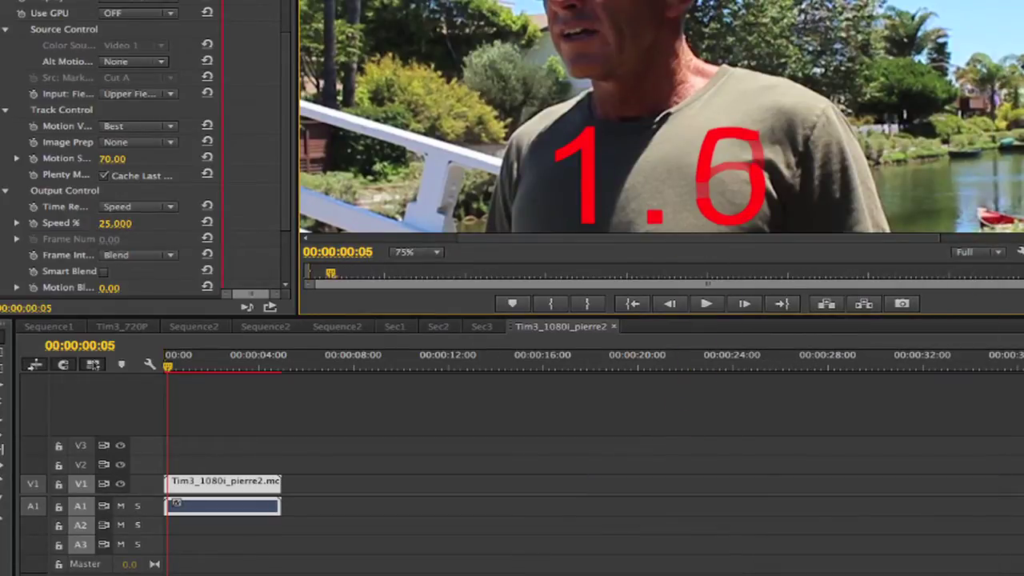
Step forward six frames to compare the slowed first-field frames
key("Right")
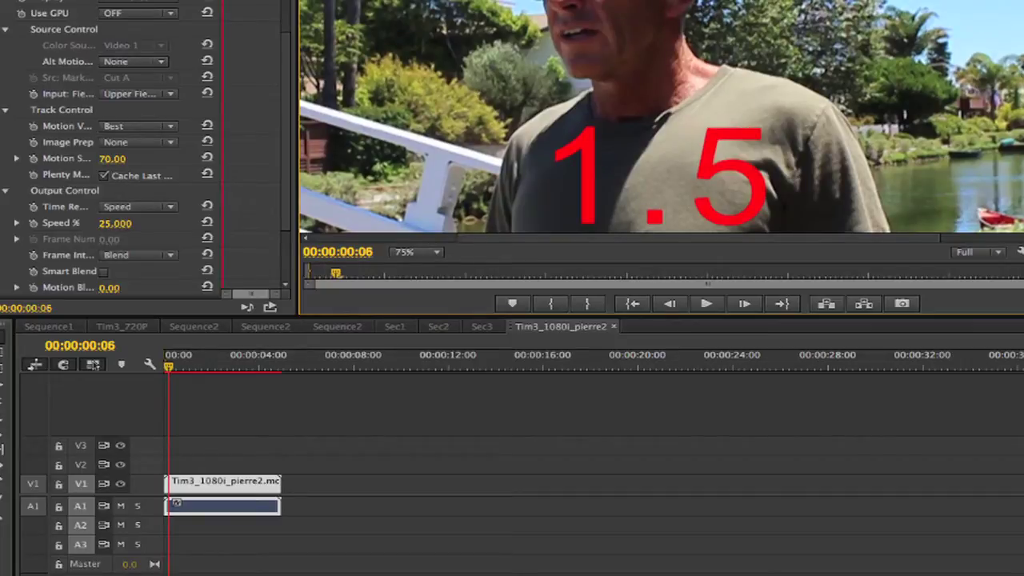
key("Right")
key("Right")
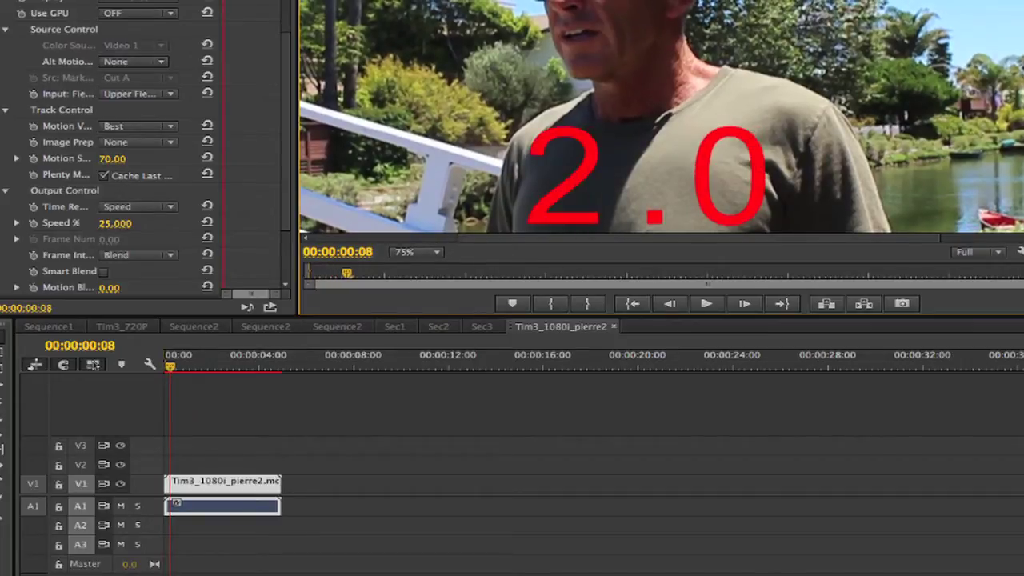
key("Right")
key("Right")
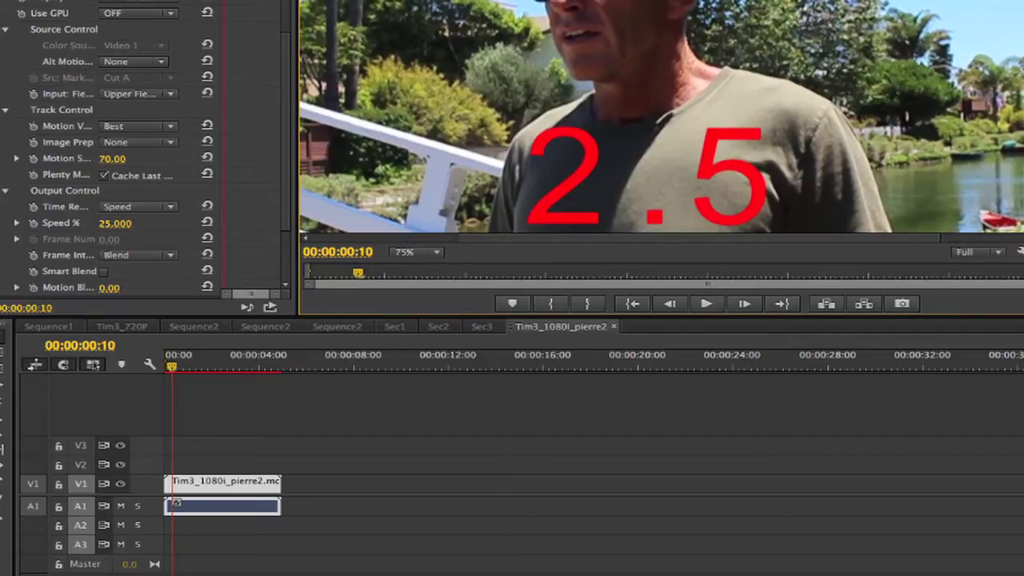
key("Right")
key("Right")
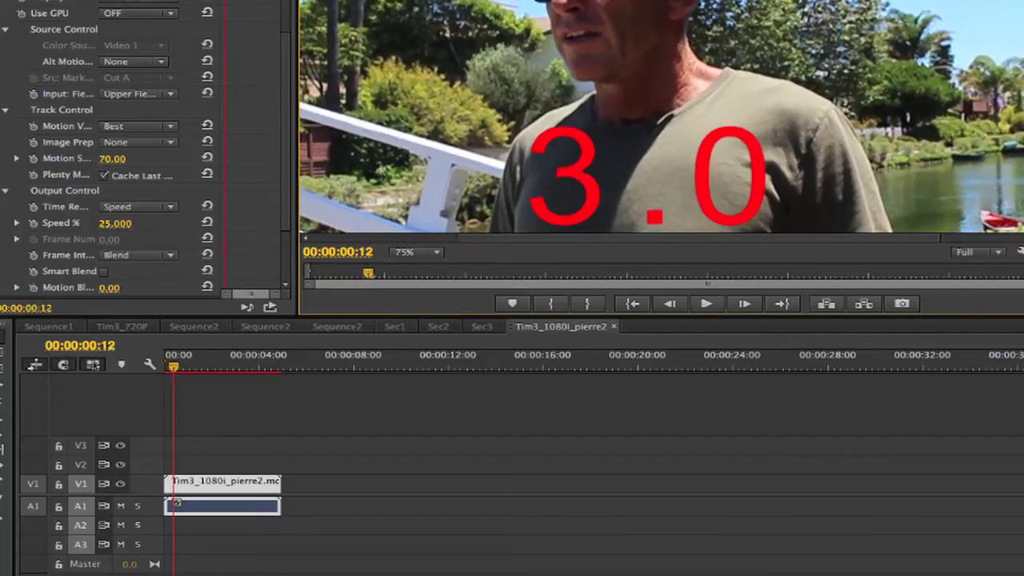
key("Right")
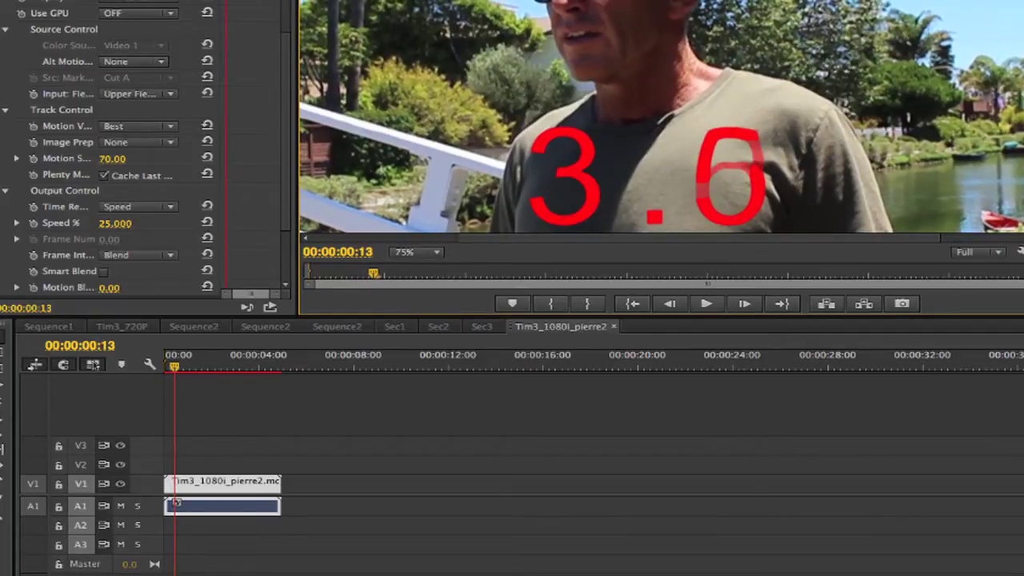
key("Right")
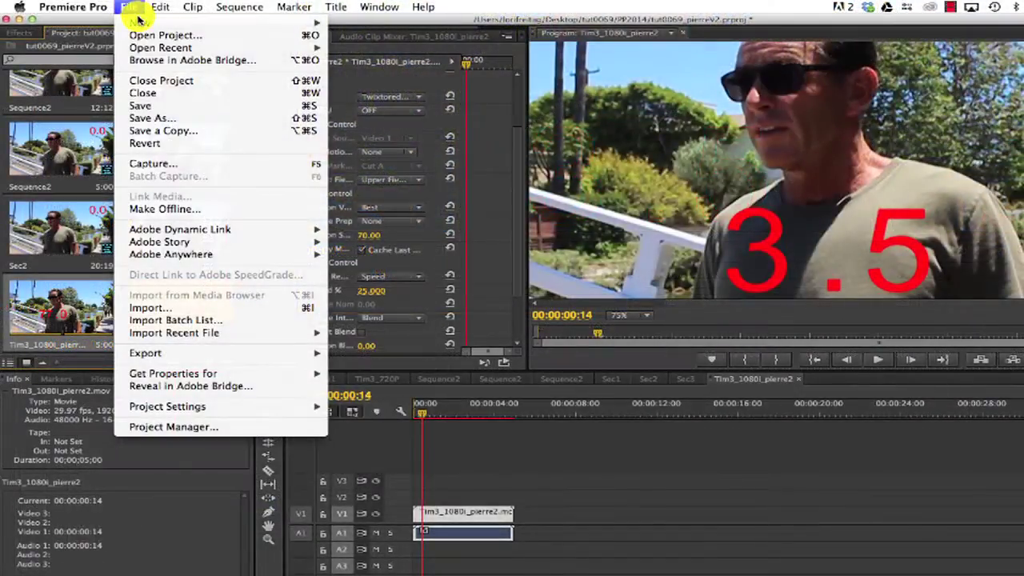
Create a new sequence from the 1080i clip and move the playhead to its end
mouse_move(229, 22)
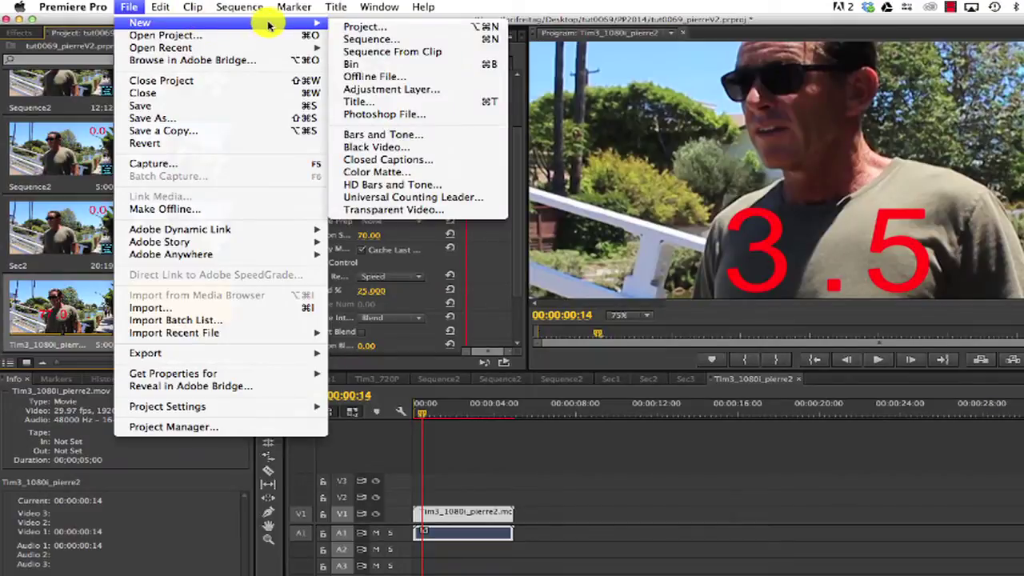
left_click(368, 51)
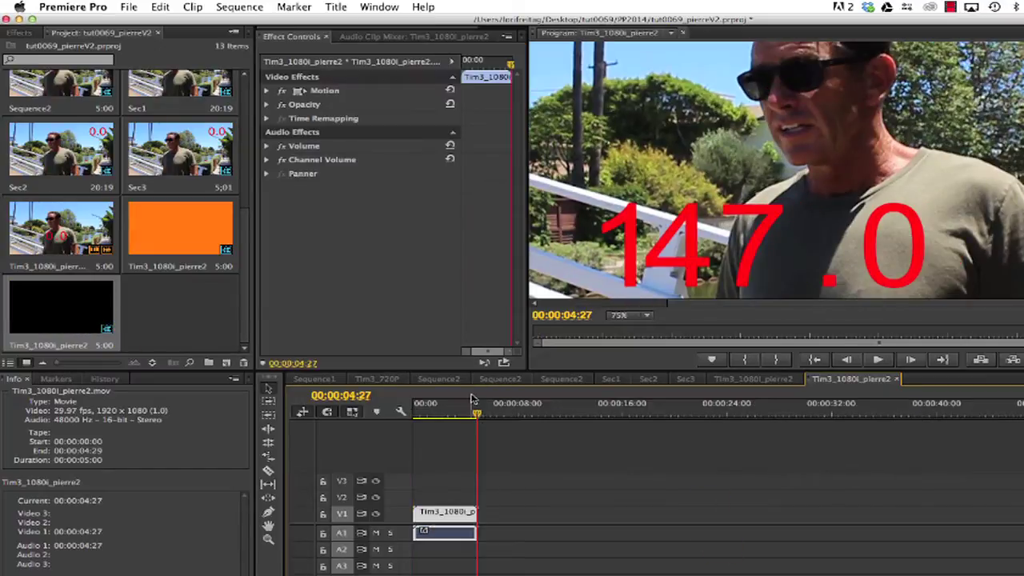
key("super+v")
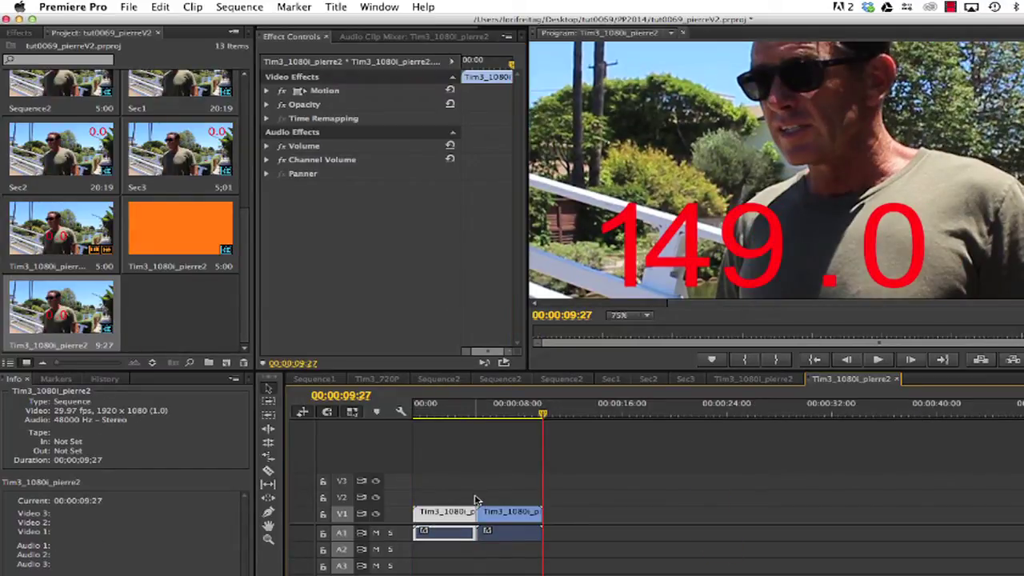
scroll(680, 480, "right", 10)
scroll(359, 547, "left", 10)
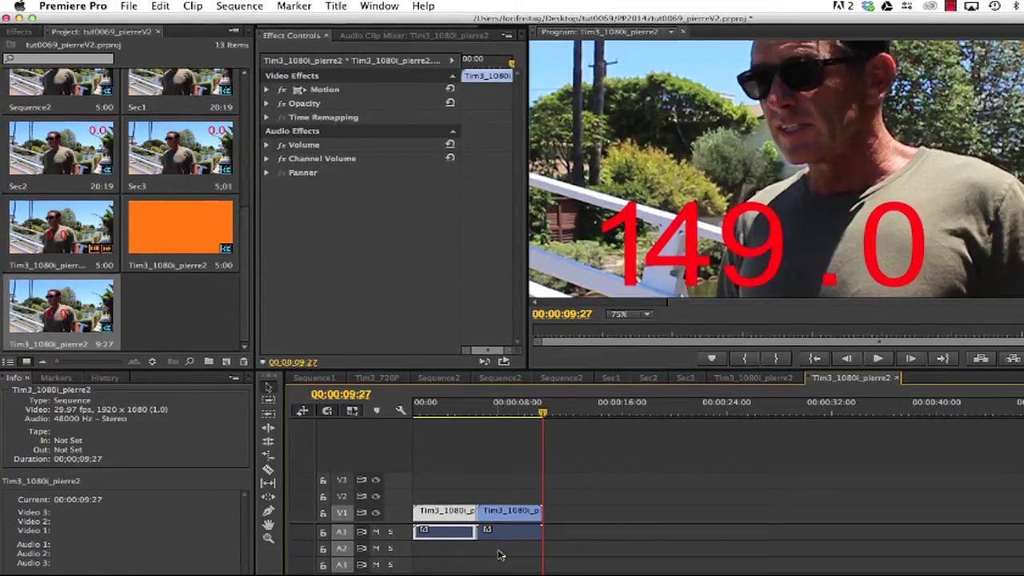
Nest both V1 clips into Nested Sequence 03
left_click(516, 516)
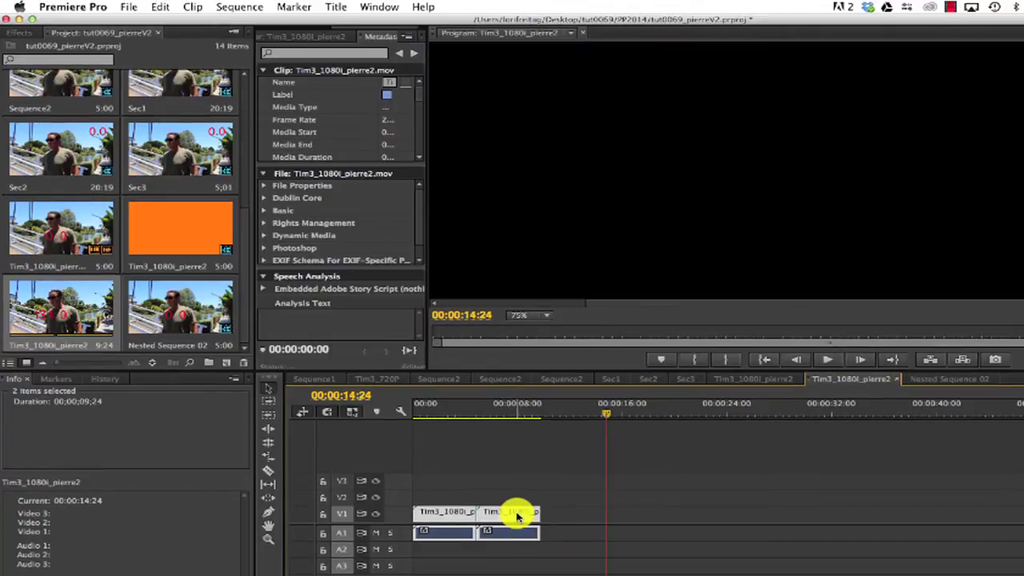
right_click(539, 514)
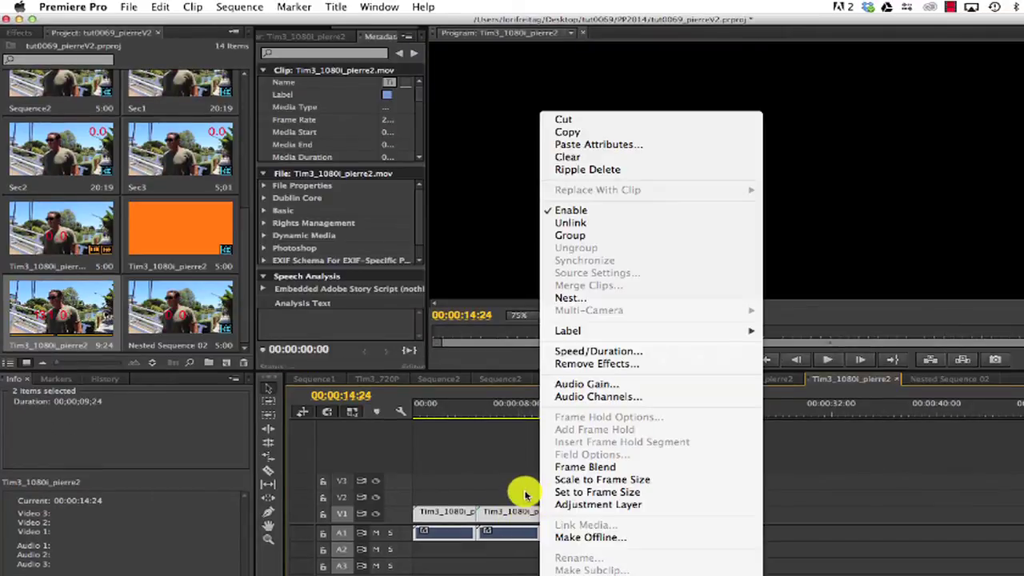
left_click(609, 300)
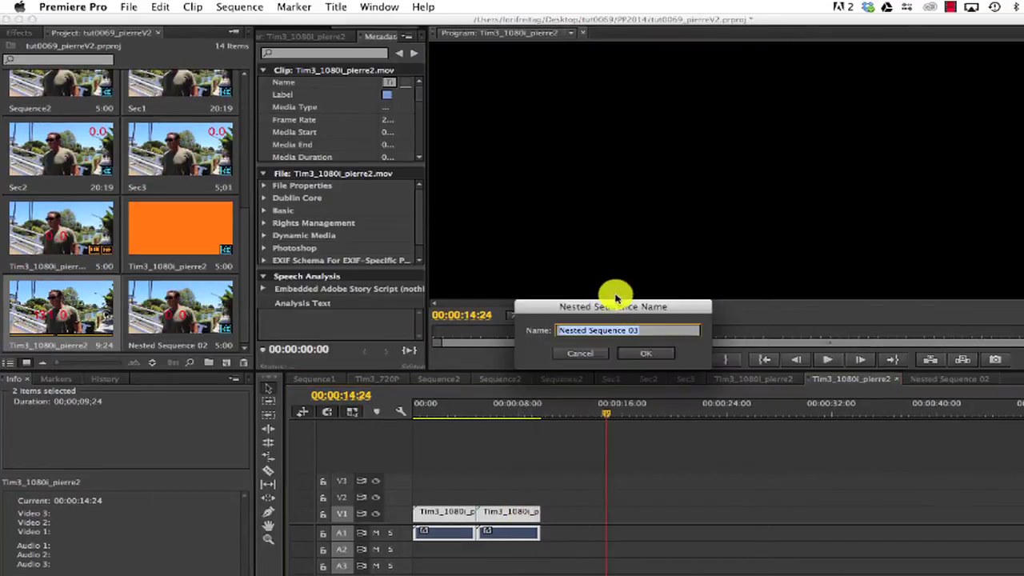
left_click(648, 354)
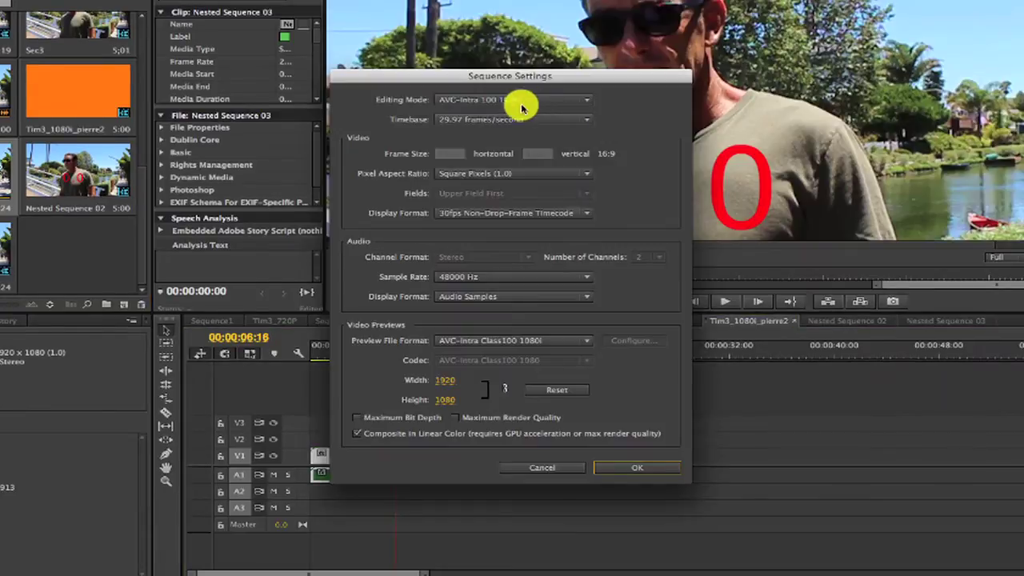
left_click(521, 101)
left_click(504, 37)
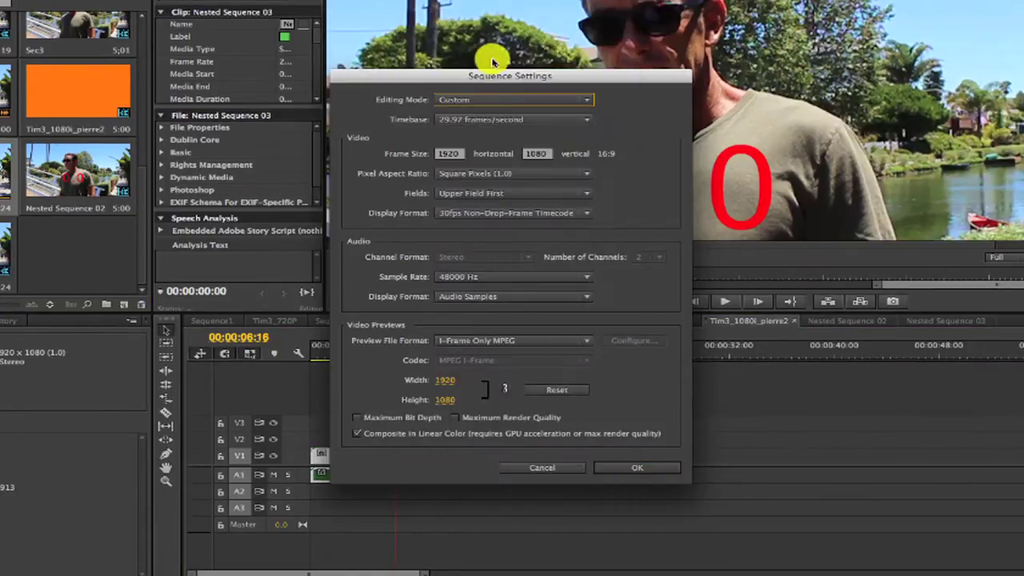
left_click(473, 193)
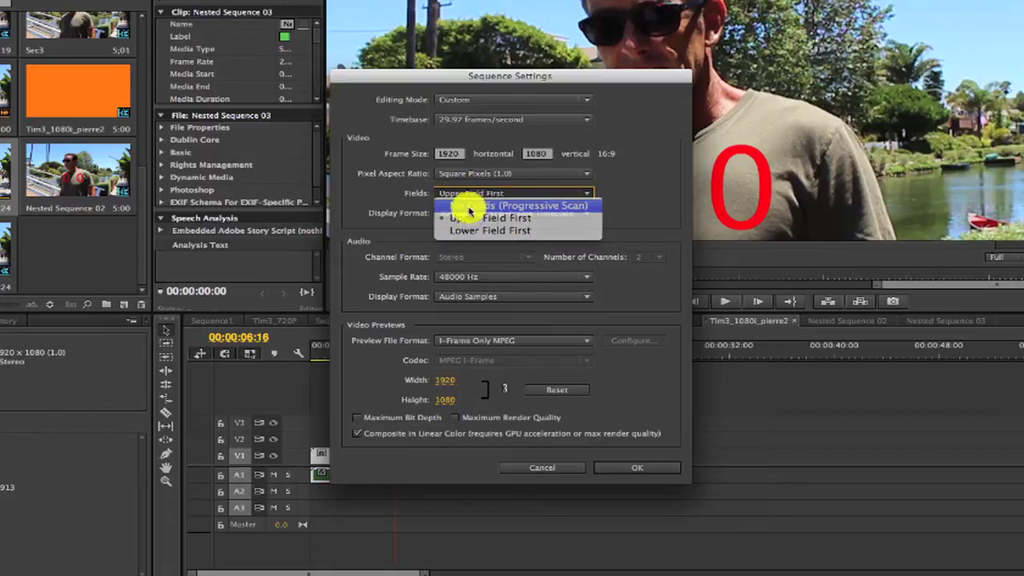
left_click(477, 204)
left_click(657, 469)
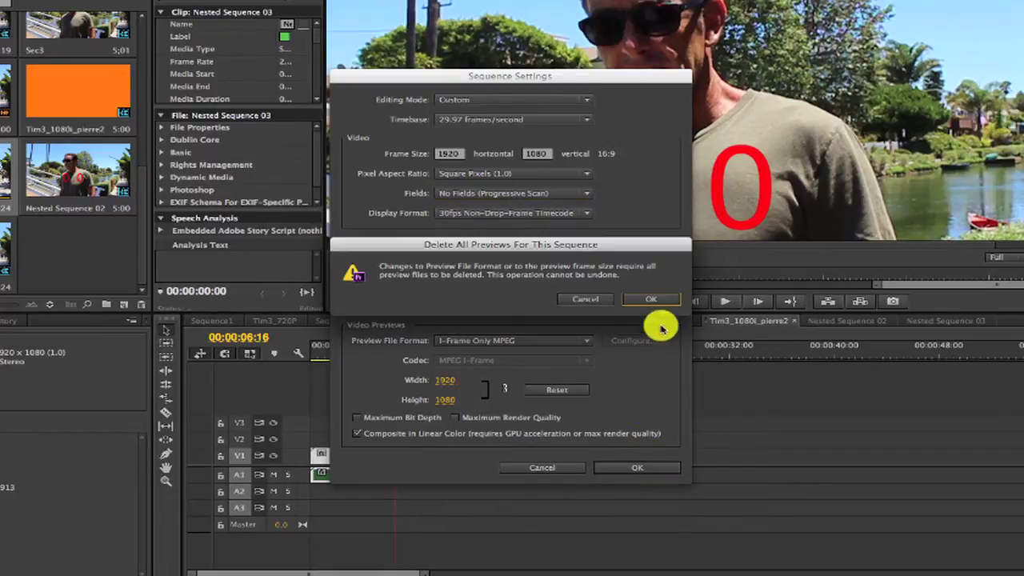
left_click(652, 300)
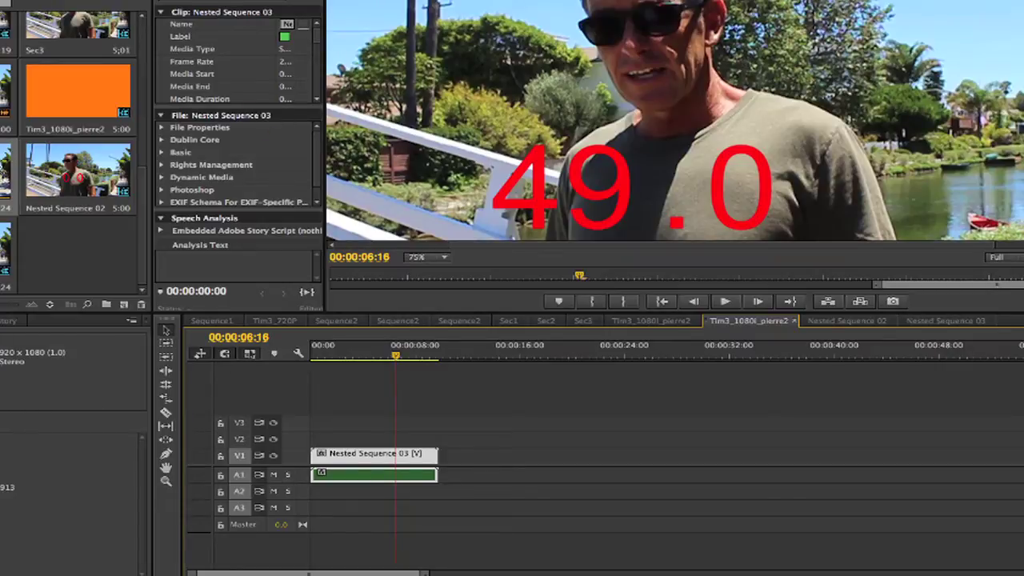
Apply FieldsKit Deinterlacer to the Nested Sequence 03 clip with Upper First field order
key("shift+7")
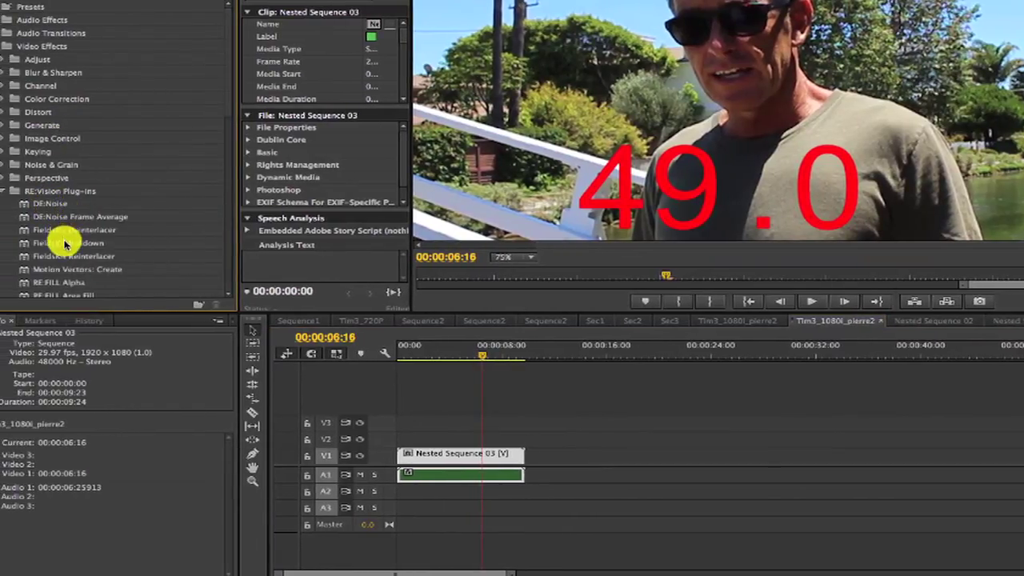
left_click_drag(75, 228, 460, 452)
key("shift+5")
left_click(385, 116)
left_click(385, 128)
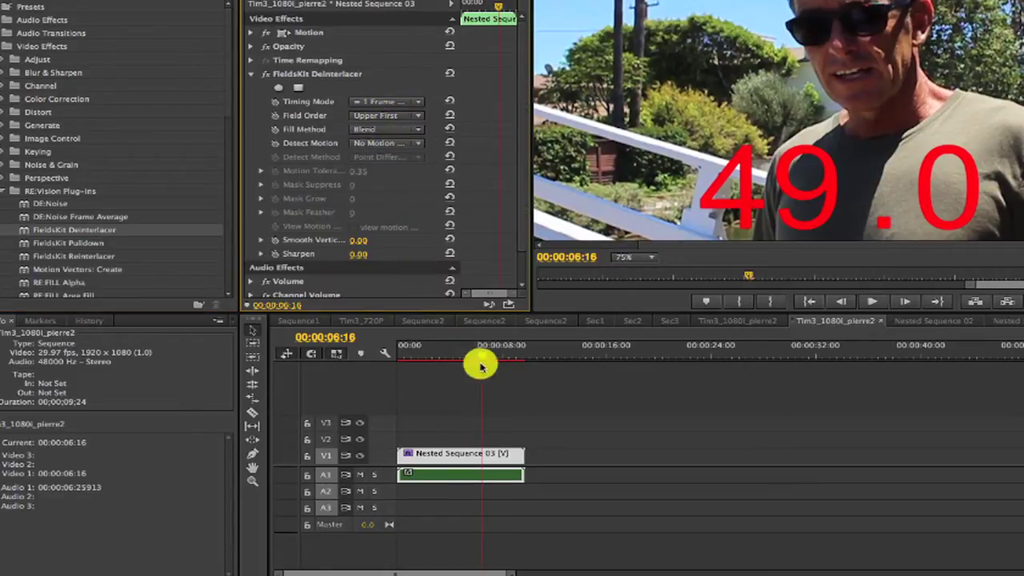
key("Right")
key("Right")
key("Right")
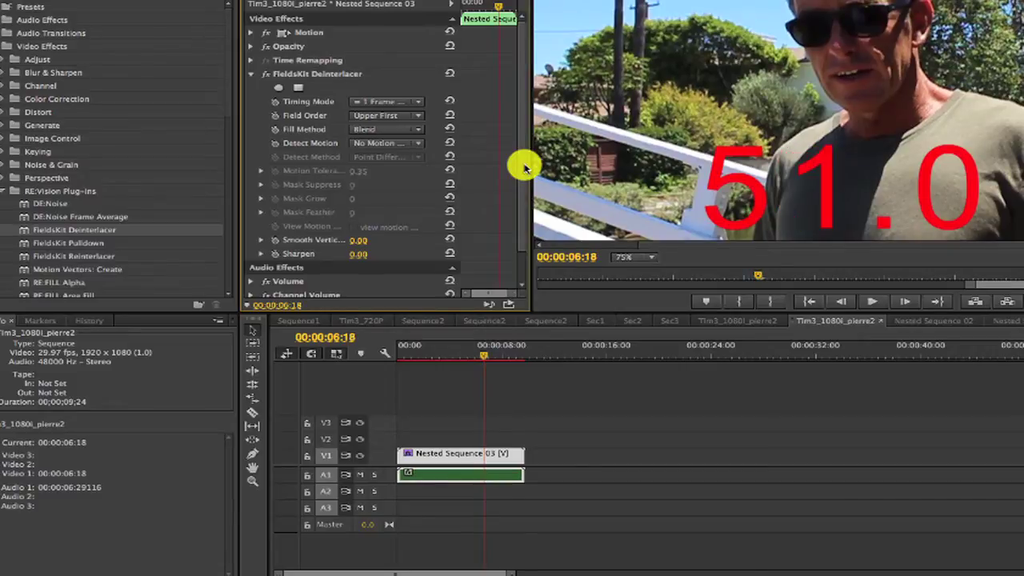
key("Right")
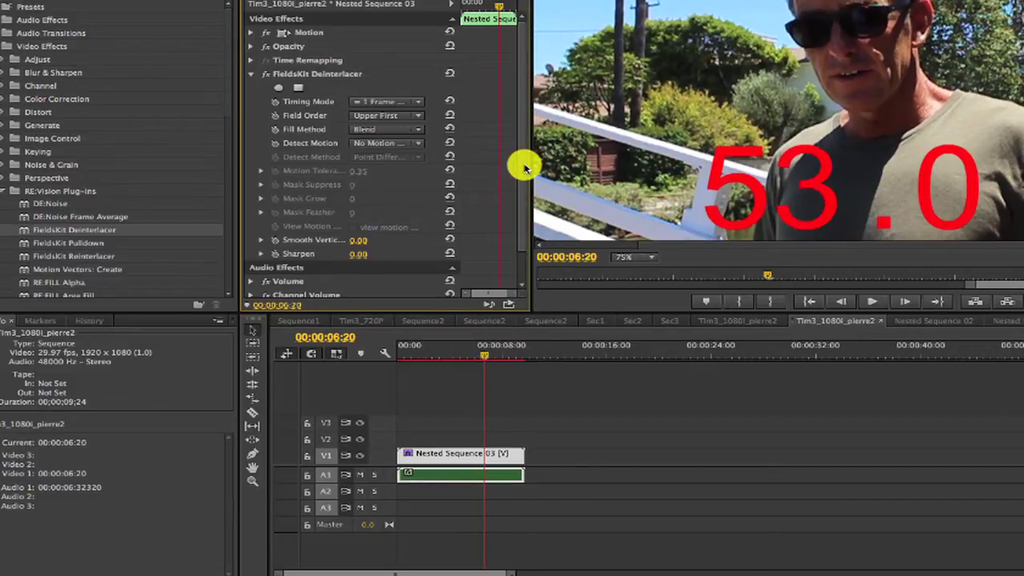
Switch deinterlacer timing to 2x Duration, 1 Frame Per Field and check the following frames
left_click(374, 102)
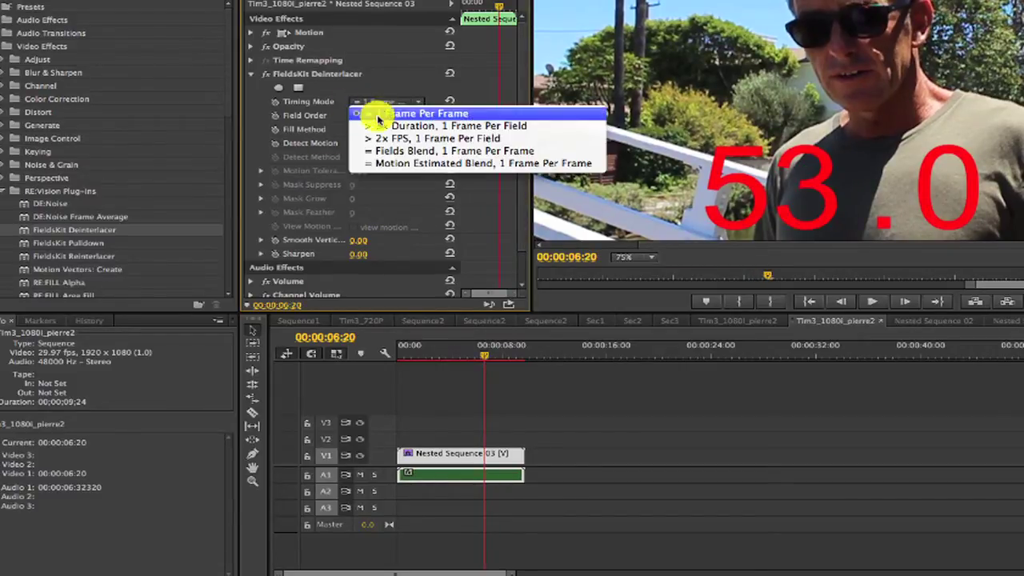
left_click(379, 125)
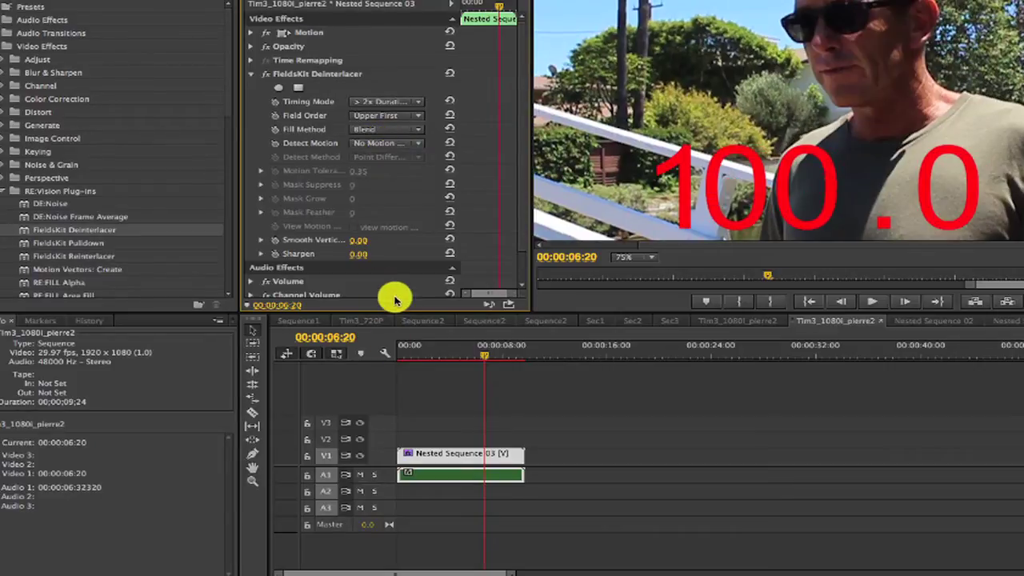
key("Right")
key("Right")
key("Right")
key("Right")
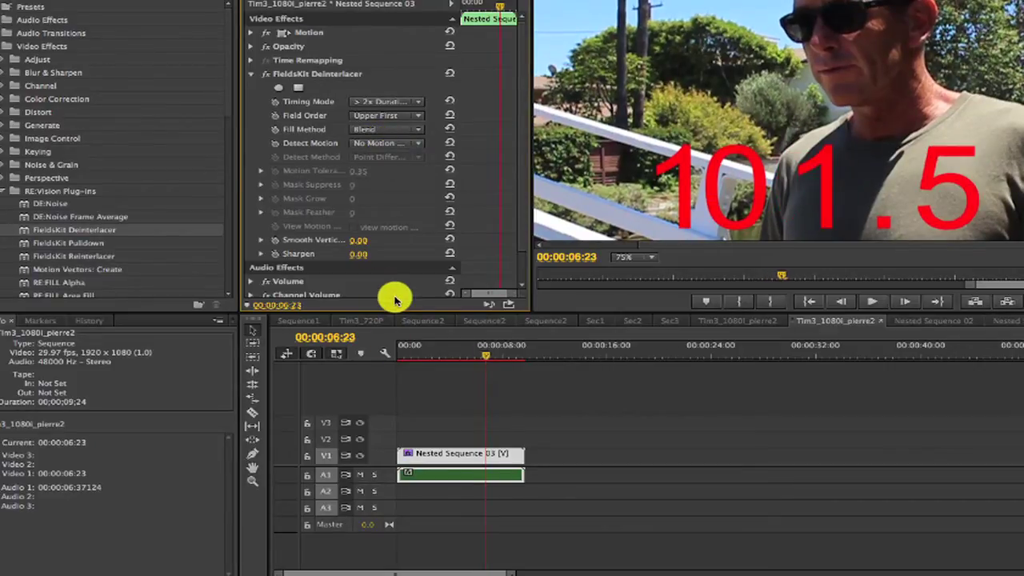
key("Right")
key("Right")
key("Right")
key("Right")
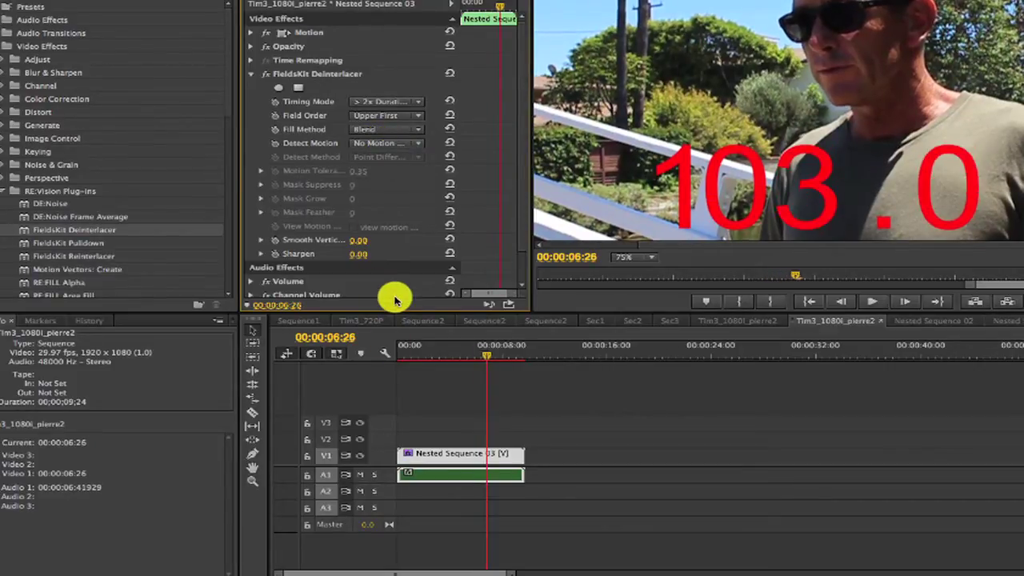
Switch off FieldsKit Deinterlacer and apply Twixtor to the nested clip, leaving Input: Fields at None
left_click(265, 74)
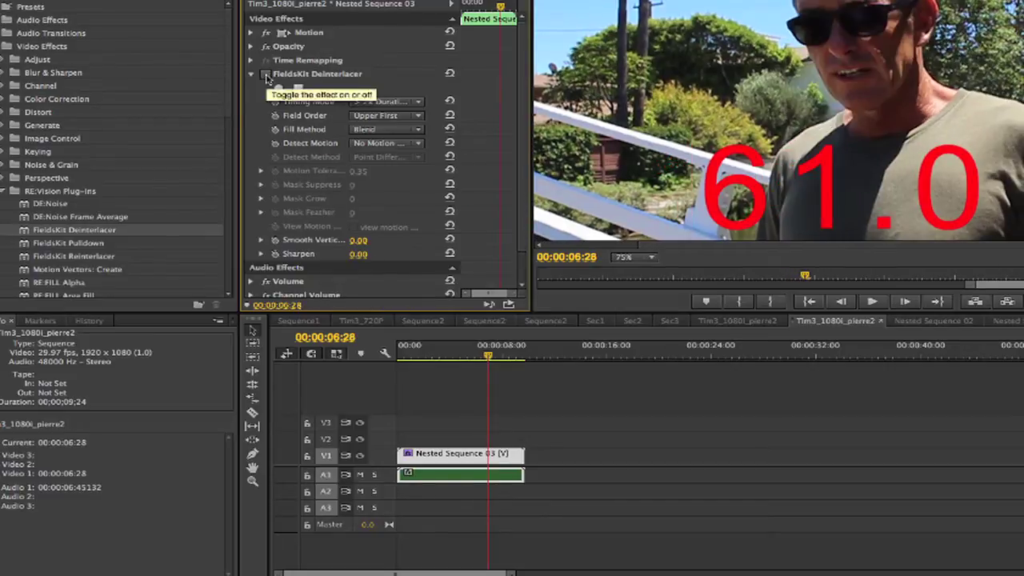
left_click(252, 74)
scroll(224, 167, "down", 5)
scroll(217, 222, "down", 5)
left_click_drag(48, 256, 396, 453)
left_click(376, 199)
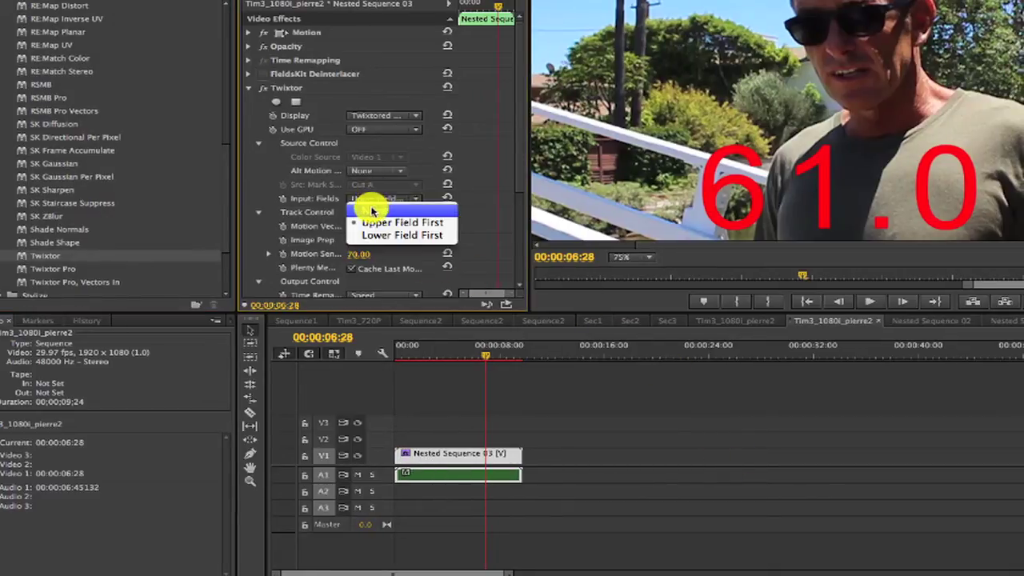
left_click(370, 210)
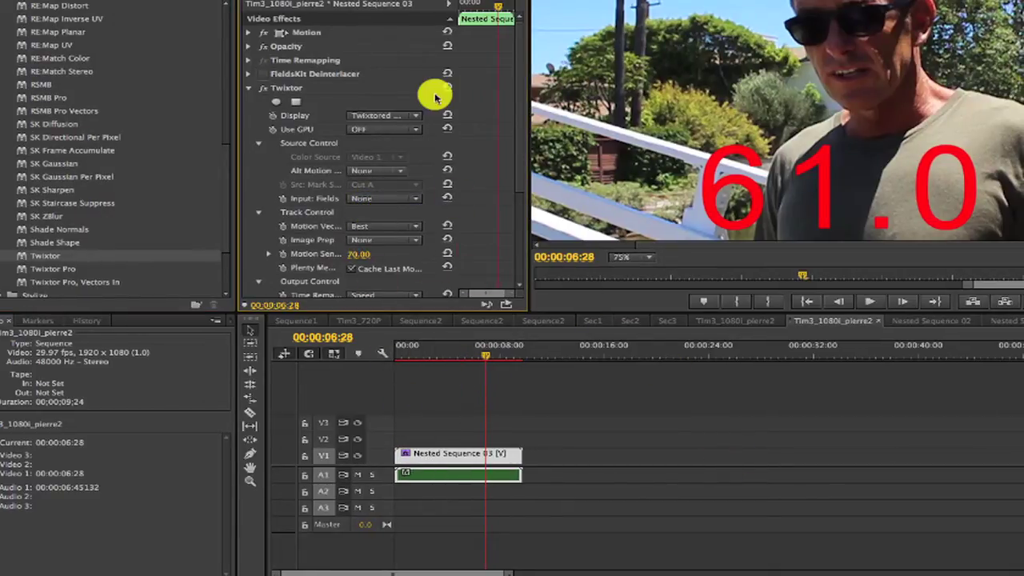
Step through frames to preview Twixtor's 50% slow-motion result
key("Right")
key("Right")
key("Right")
key("Right")
key("Right")
key("Right")
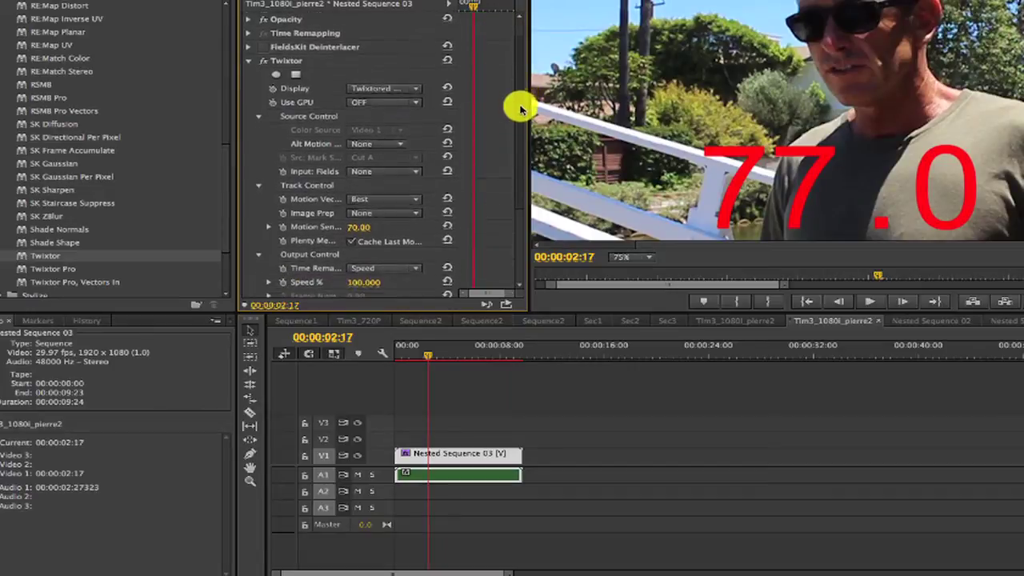
scroll(521, 105, "down", 2)
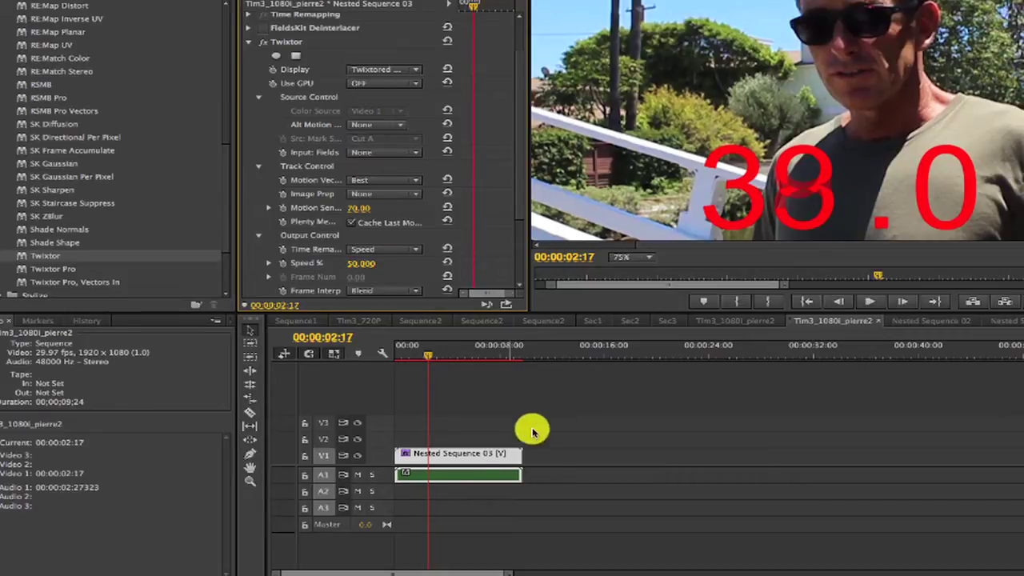
key("Right")
key("Right")
key("Right")
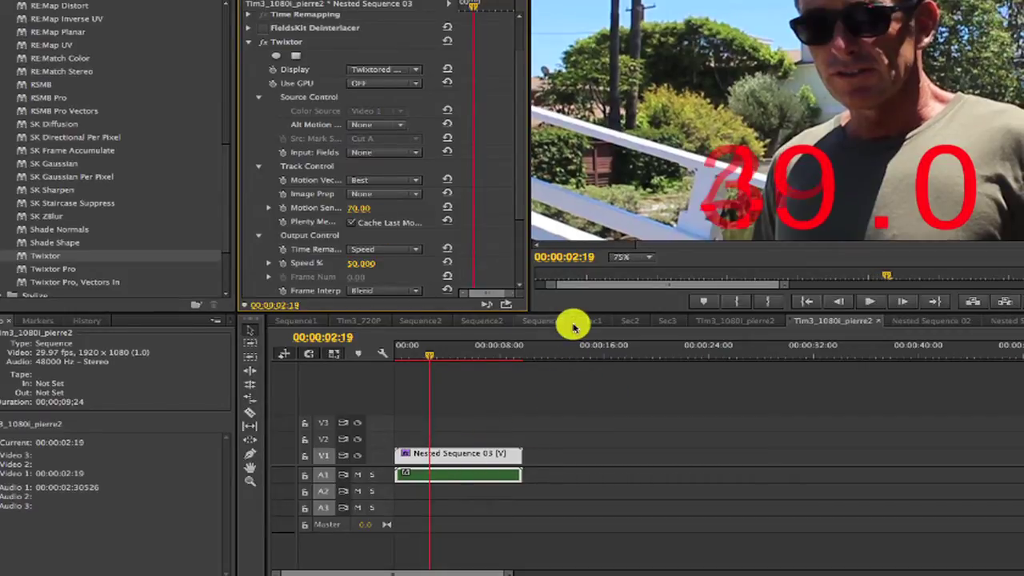
key("Right")
key("Right")
key("Right")
key("Right")
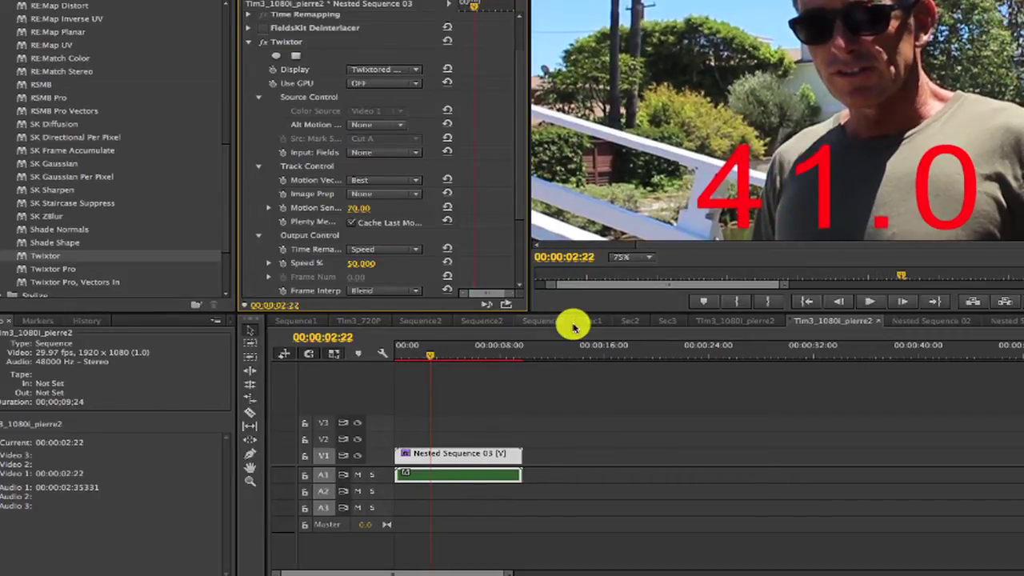
key("Right")
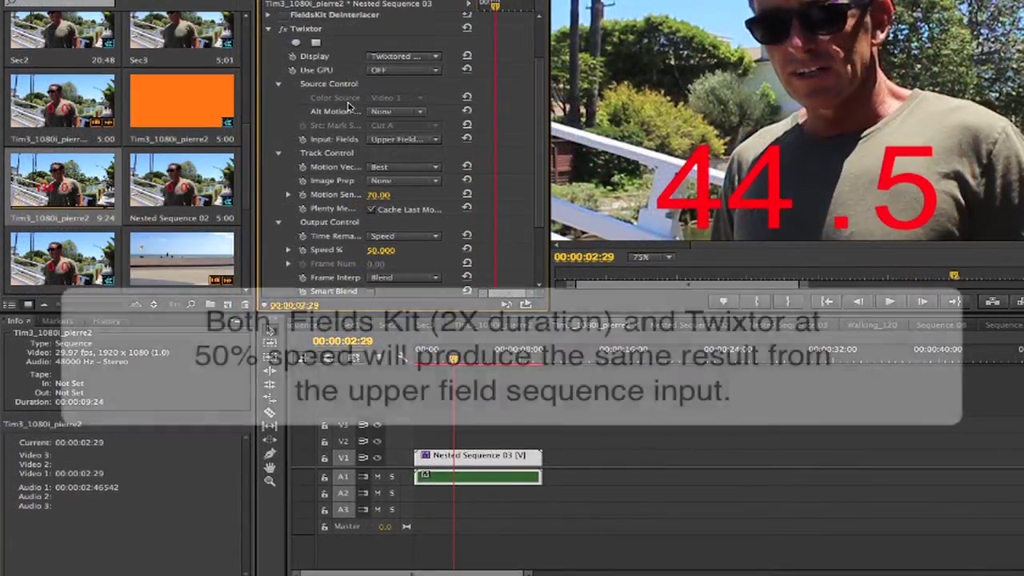
Step forward frame by frame to compare the Twixtor result against the FieldsKit slow motion
key("Right")
key("Right")
key("Right")
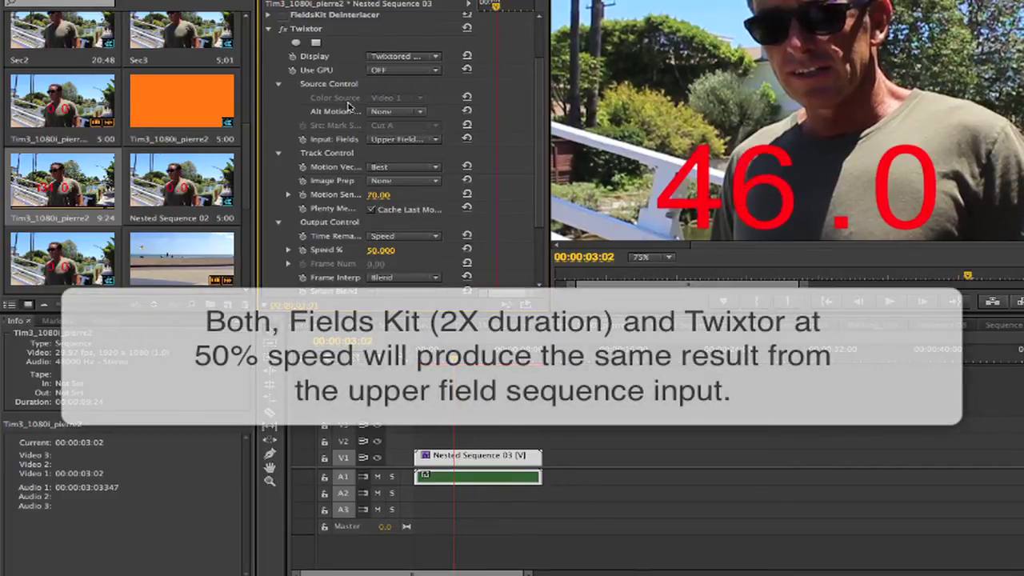
key("Right")
key("Right")
key("Right")
key("Right")
key("Right")
key("Right")
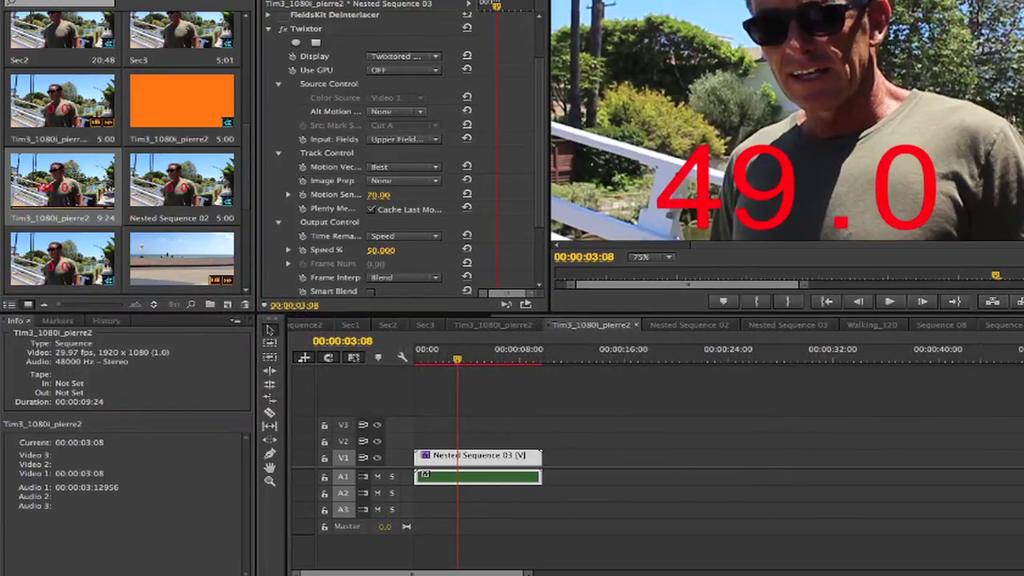
left_click(922, 302)
left_click(923, 303)
left_click(925, 303)
left_click(925, 303)
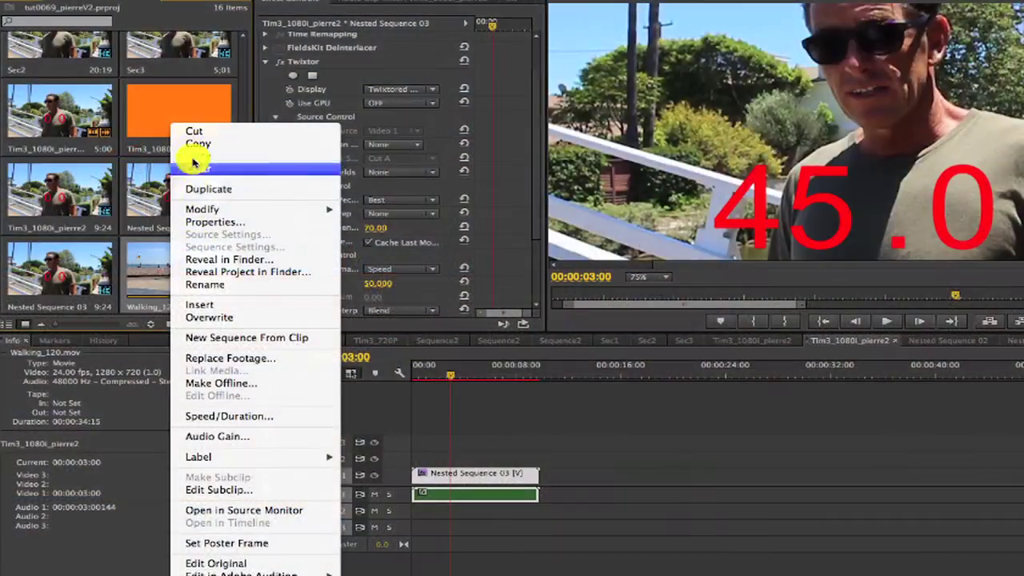
Set Interpret Footage on Walking_120.mov to 120 fps
mouse_move(221, 209)
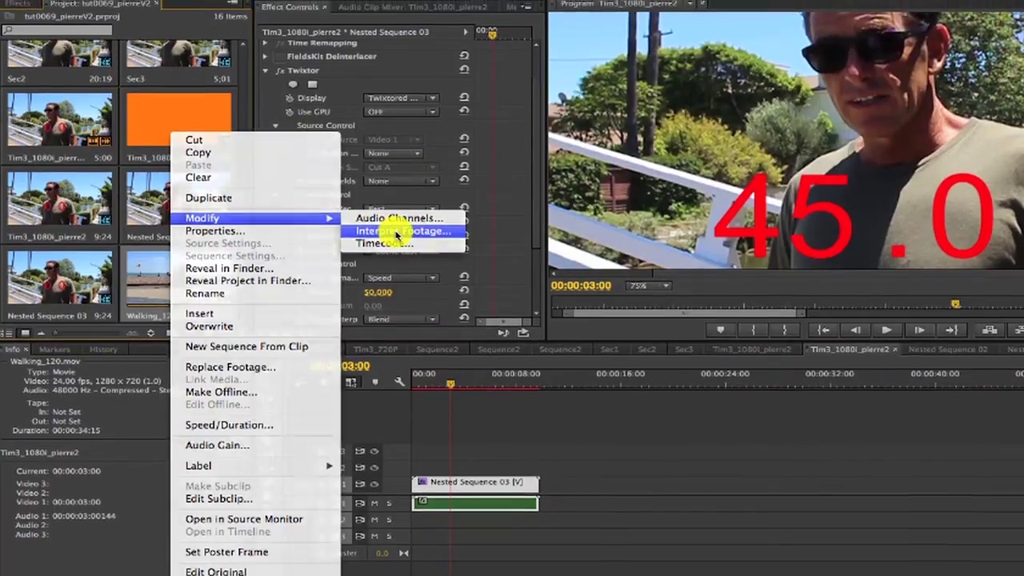
left_click(392, 222)
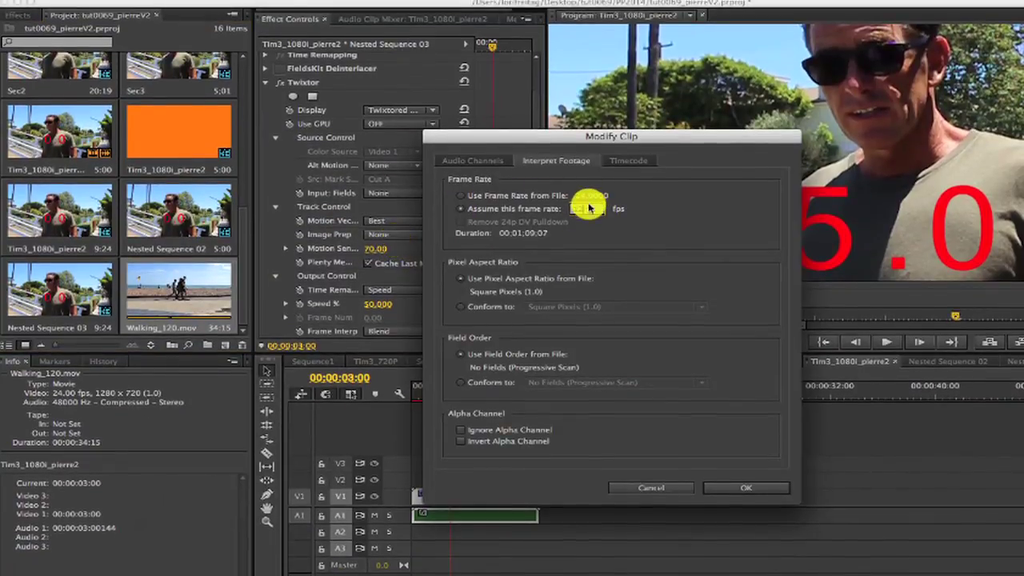
left_click(762, 488)
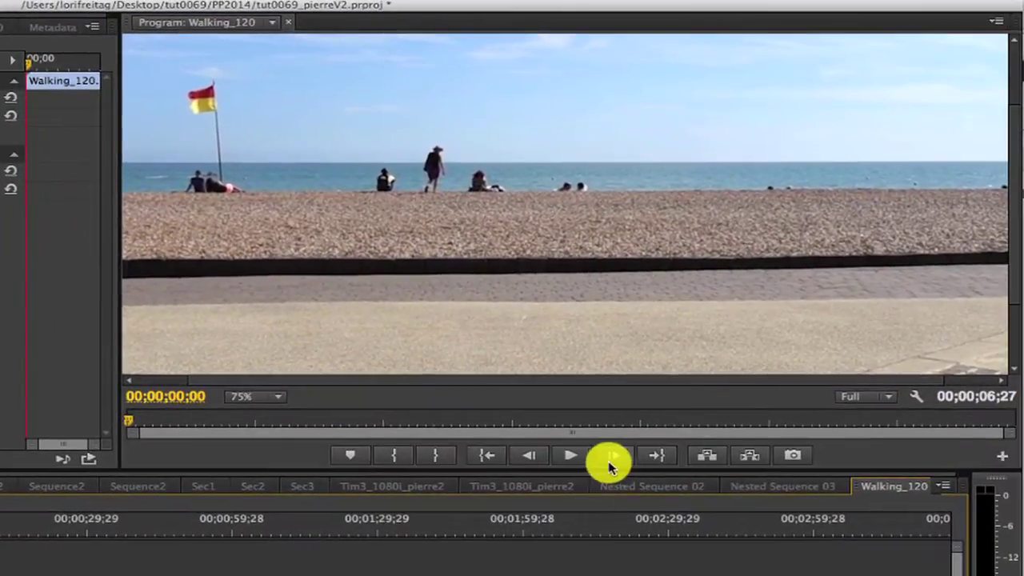
Play the Walking_120 sequence through, then return to its start
left_click(570, 455)
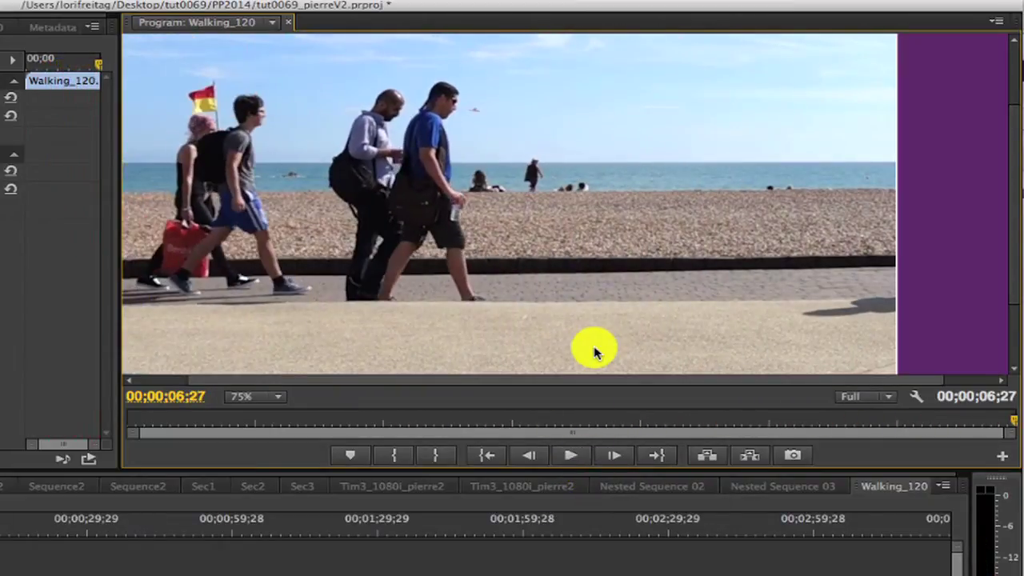
key("Home")
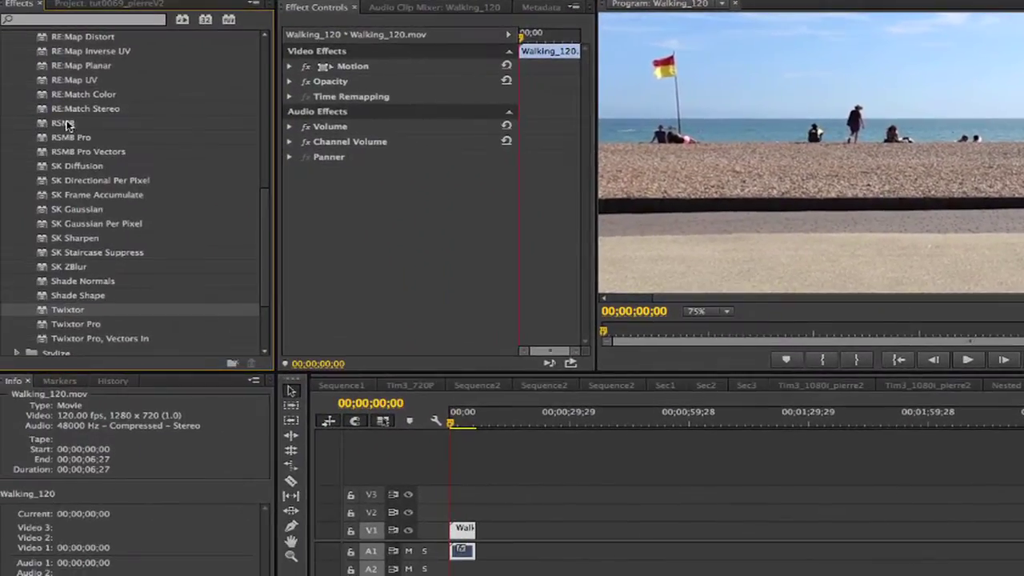
left_click(64, 125)
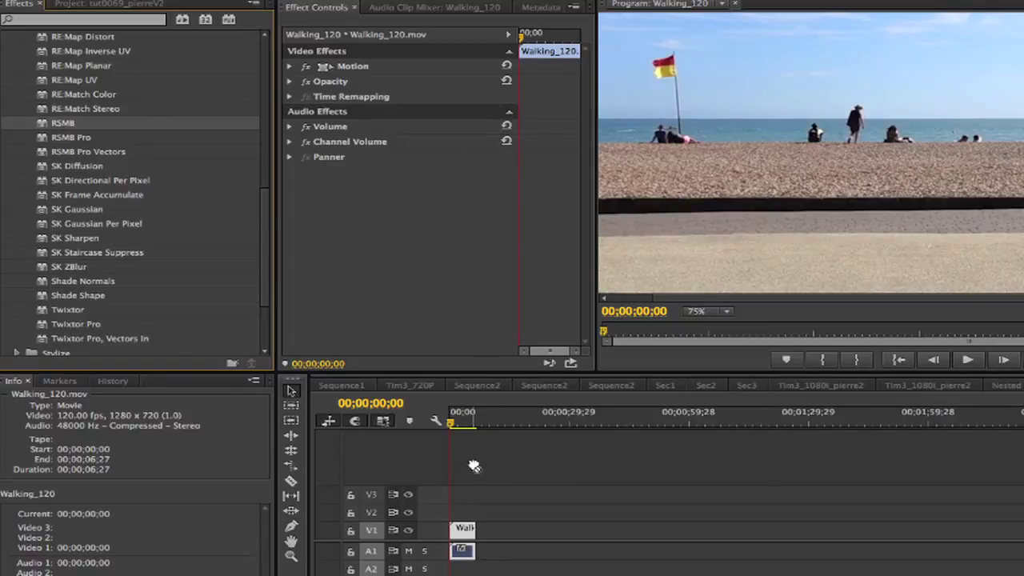
left_click_drag(471, 474, 463, 534)
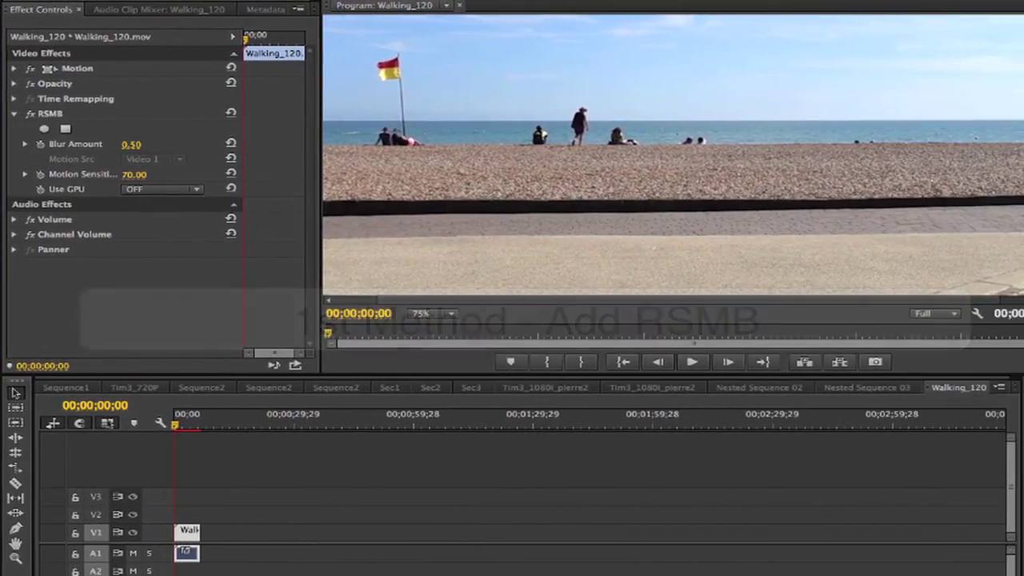
key("equal")
key("equal")
key("equal")
key("equal")
key("minus")
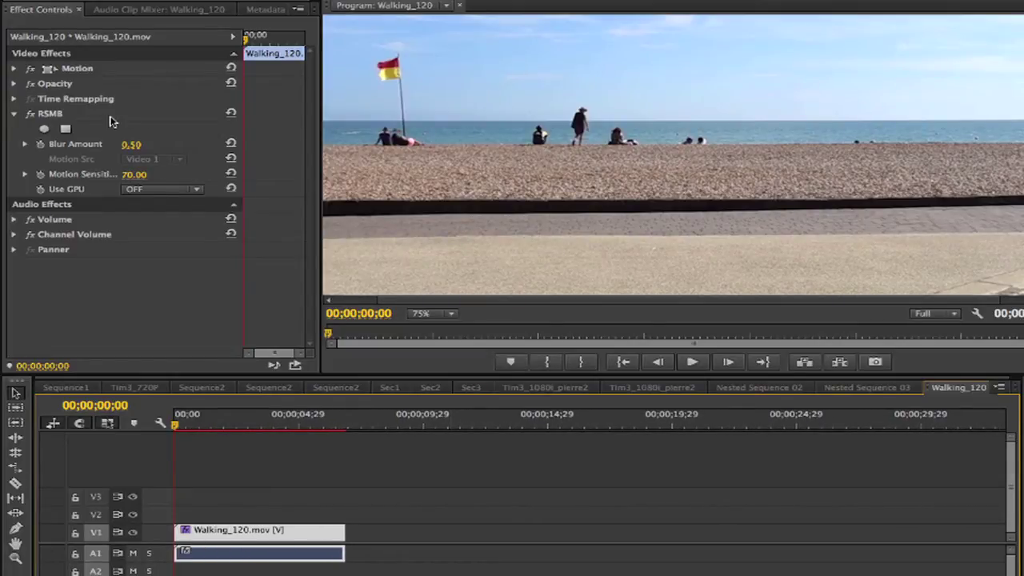
left_click(133, 145)
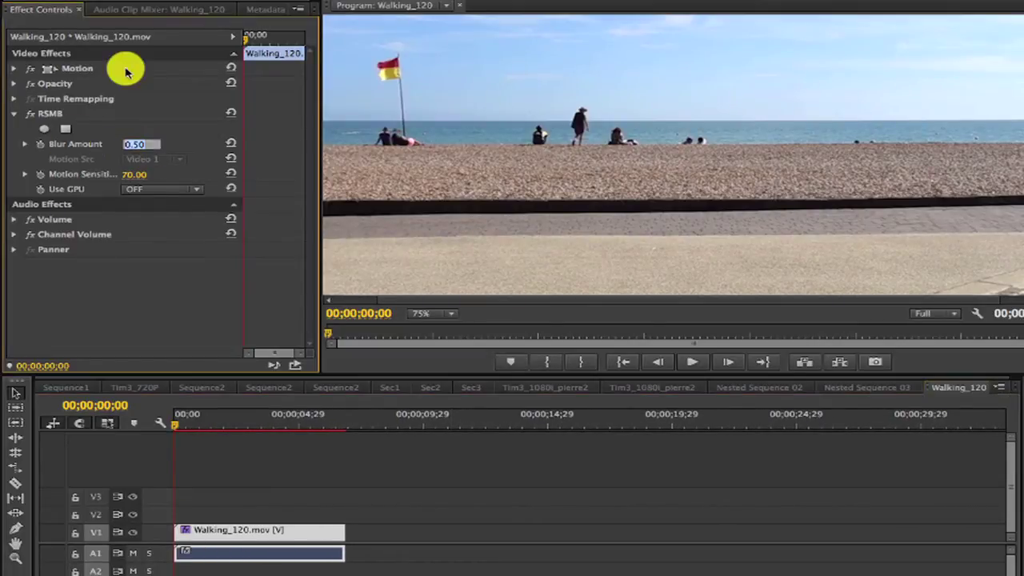
left_click(692, 361)
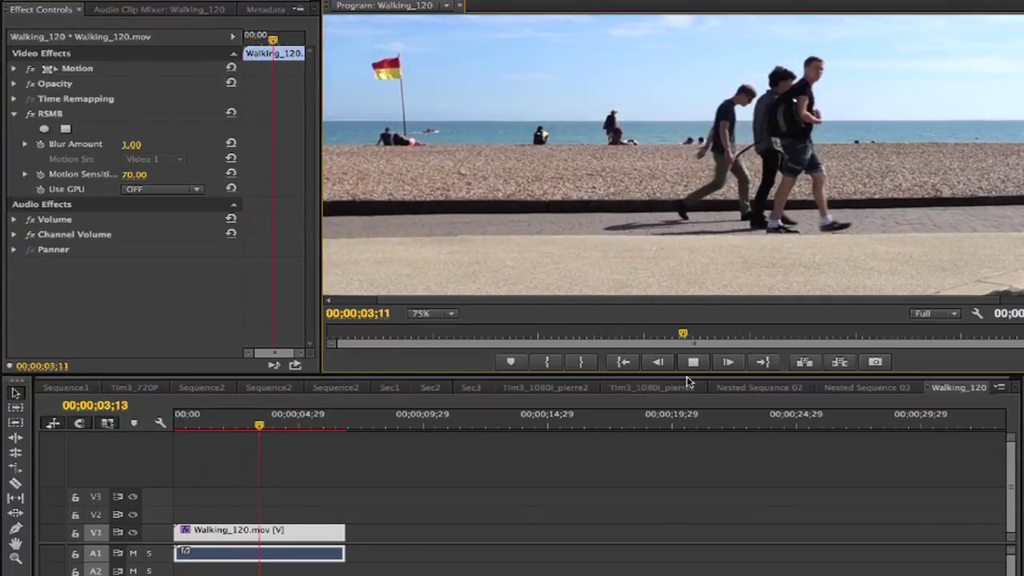
left_click(693, 362)
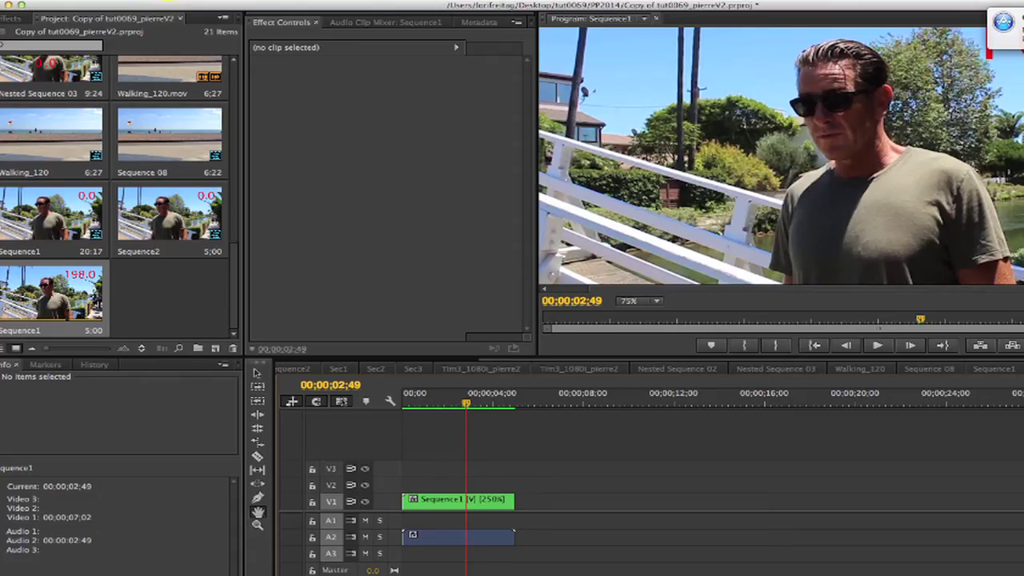
Start a new sequence with Custom editing mode and a 24.00 fps timebase
left_click(126, 6)
mouse_move(240, 5)
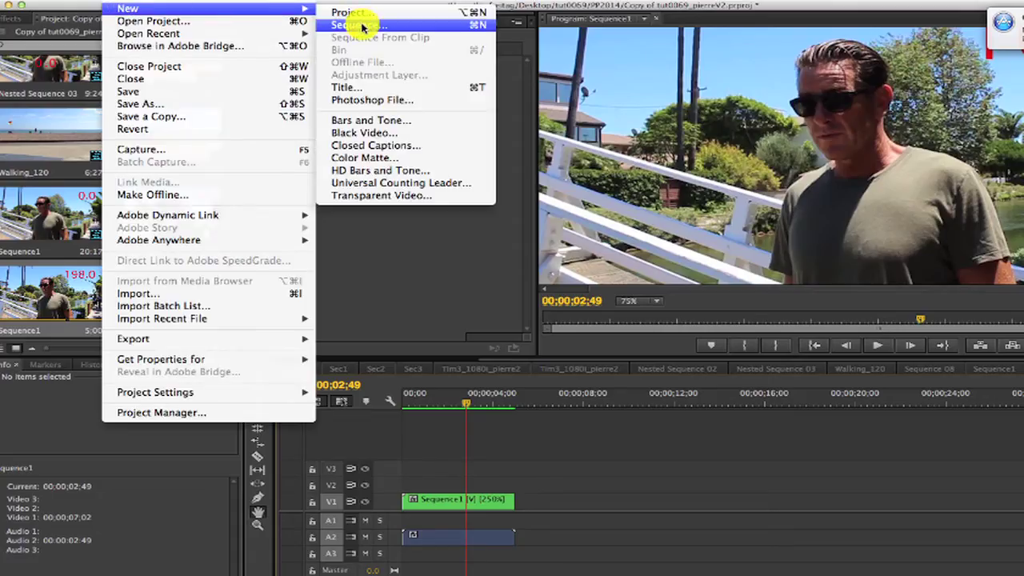
left_click(372, 20)
left_click(460, 115)
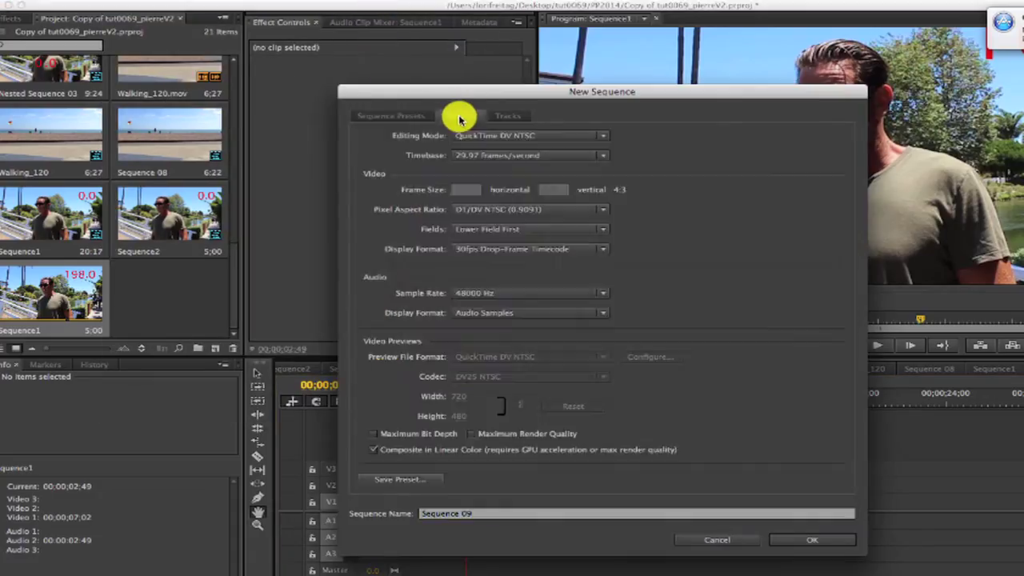
left_click(485, 134)
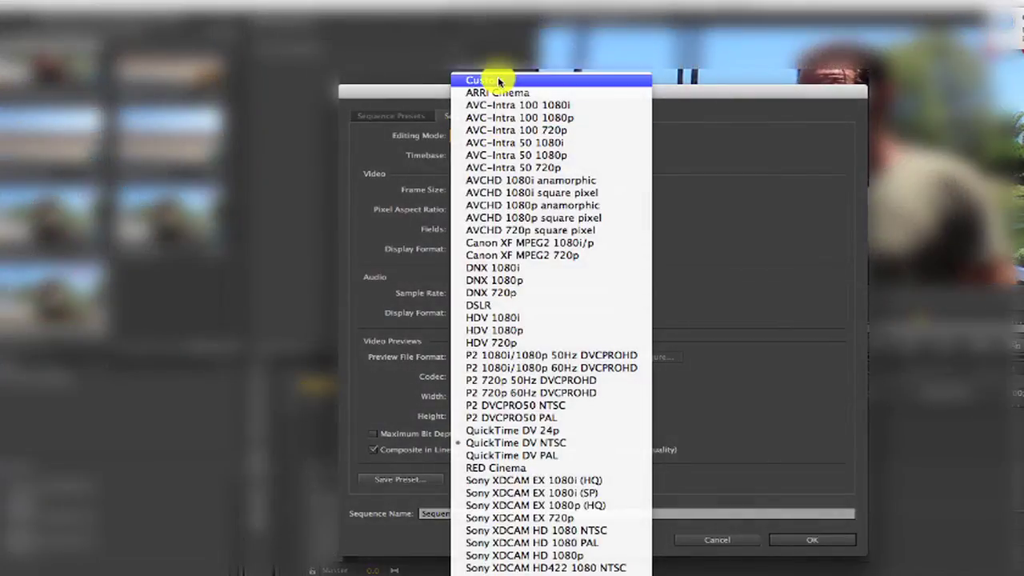
left_click(490, 80)
left_click(500, 156)
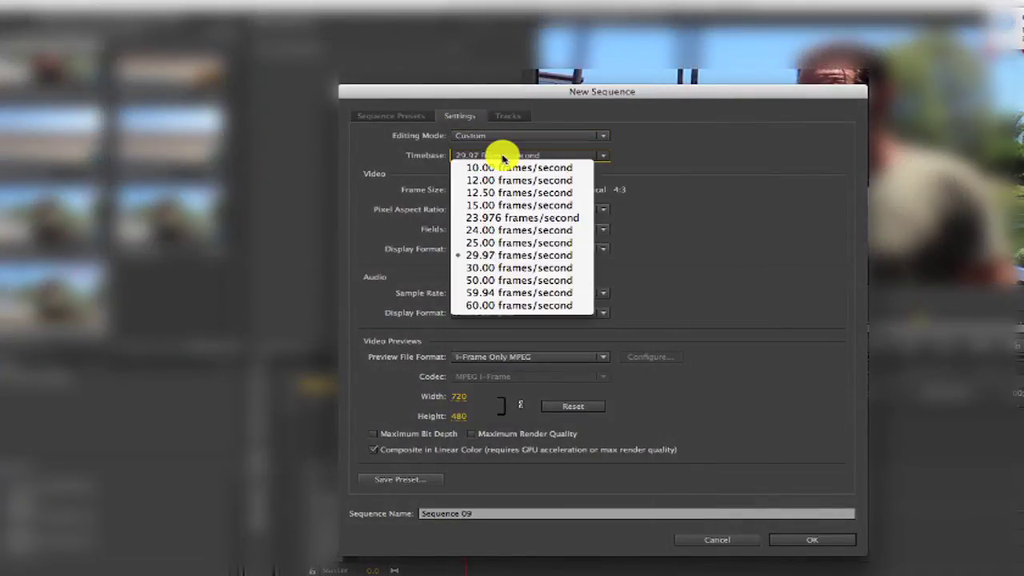
left_click(503, 229)
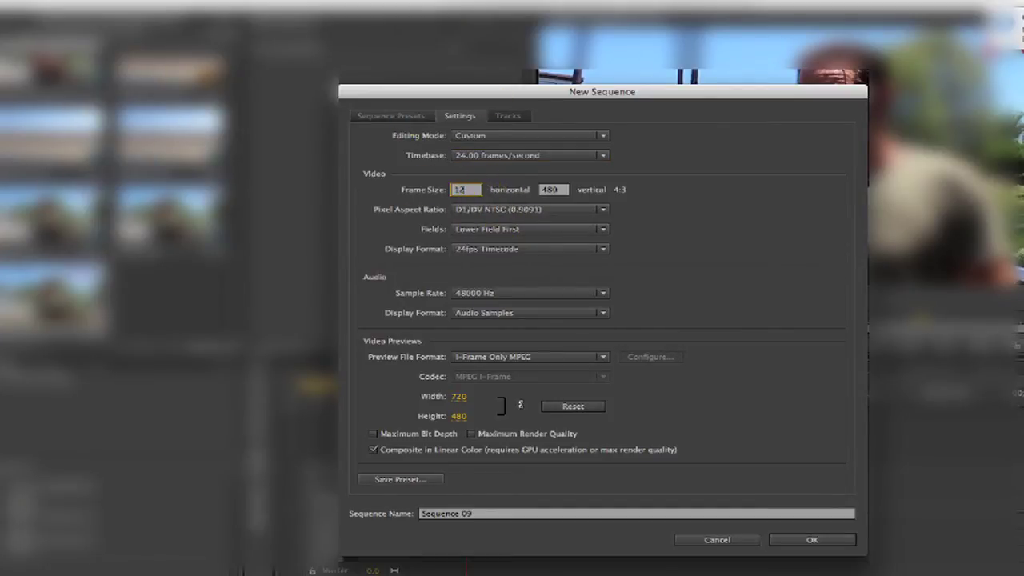
Set the frame size to 1280x720 with Square Pixels and No Fields (Progressive Scan)
left_click(552, 189)
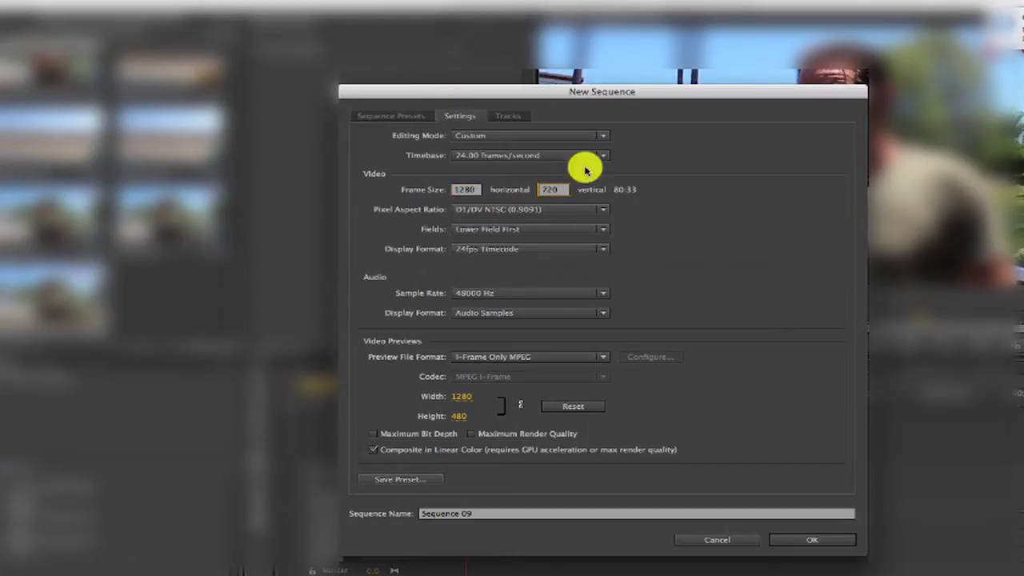
type("720")
left_click(522, 211)
left_click(521, 212)
left_click(523, 230)
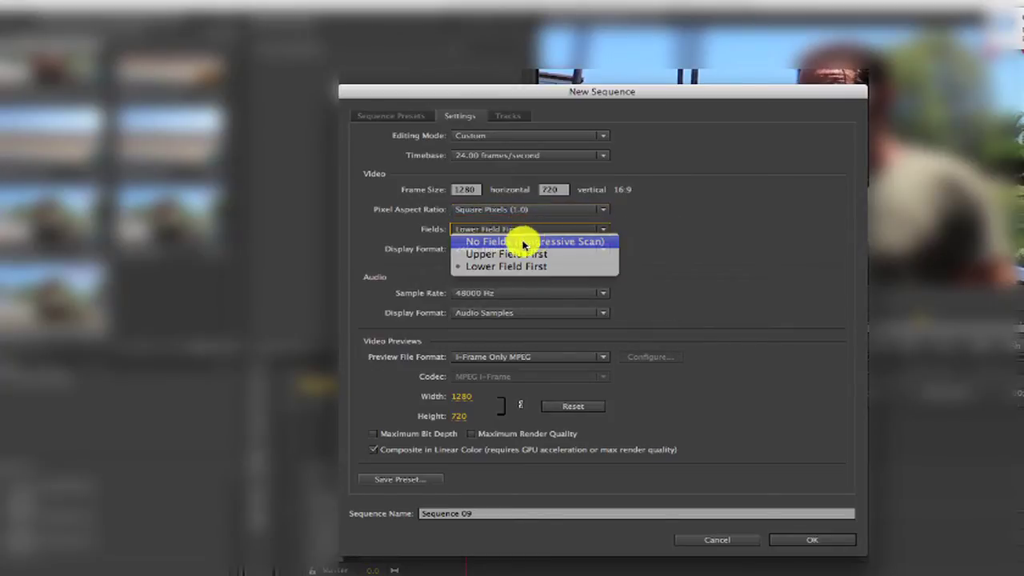
left_click(531, 241)
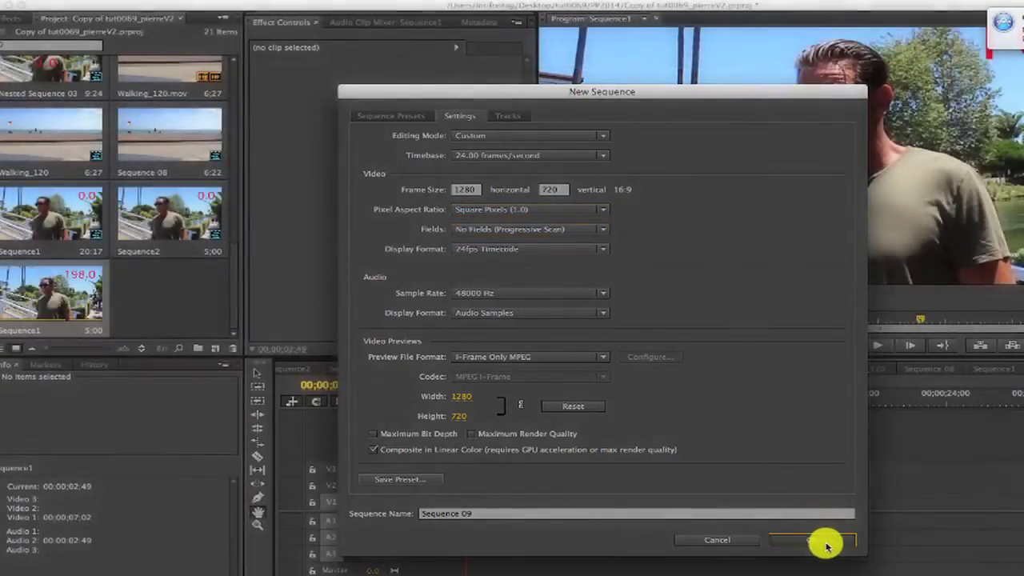
Create Sequence 09 and drop Walking_120 into it, keeping the sequence's 24 fps settings
left_click(820, 539)
left_click_drag(51, 136, 390, 507)
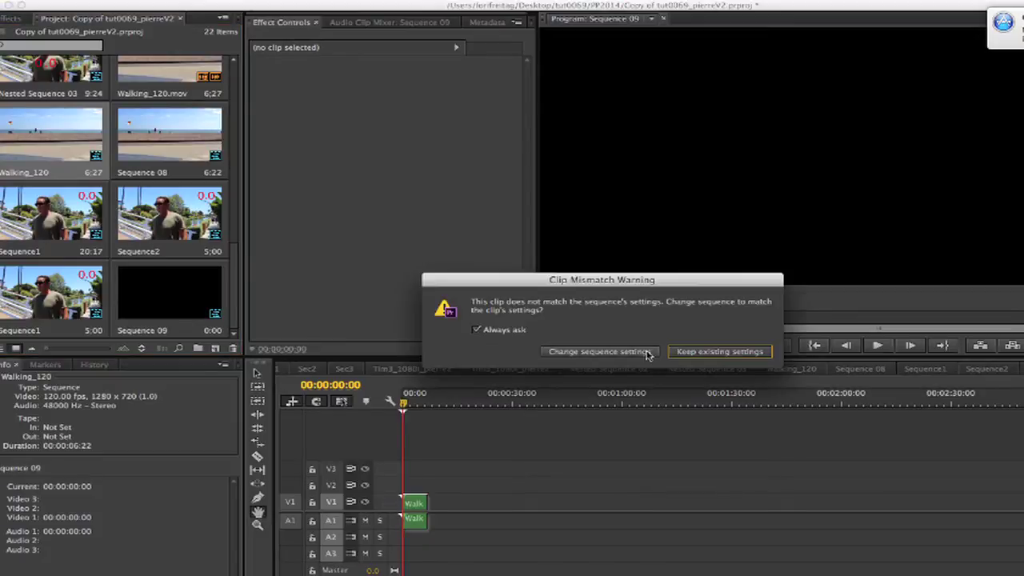
left_click(720, 352)
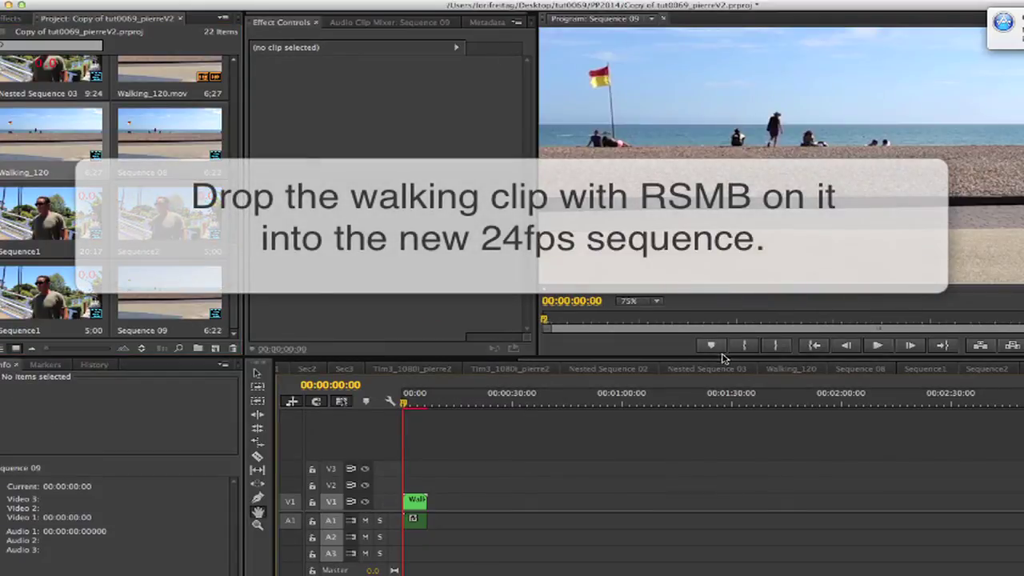
Fit the timeline to the clip, play Sequence 09 back, and return the playhead to 00:00:03:17
left_click(415, 500)
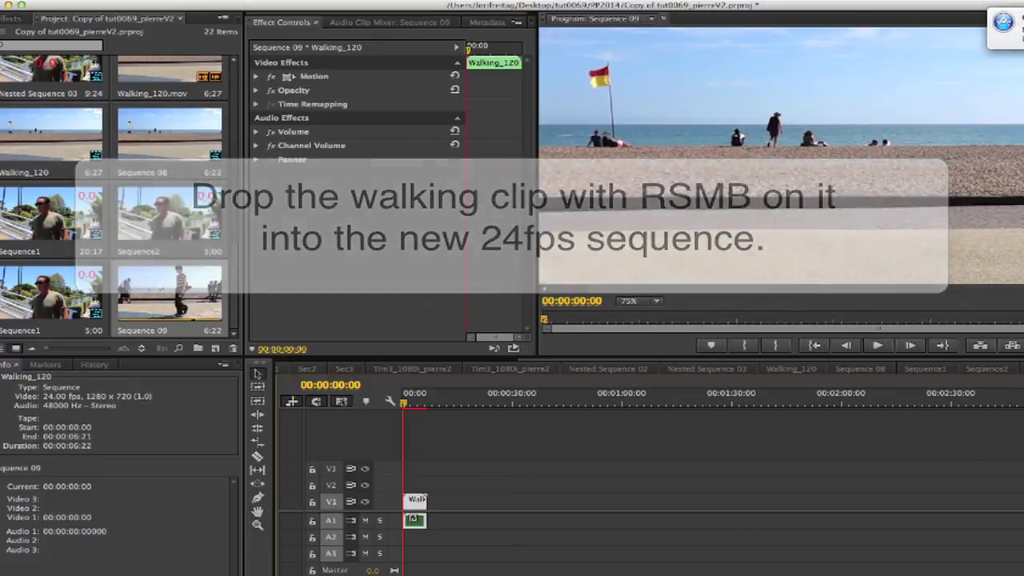
key("=")
key("=")
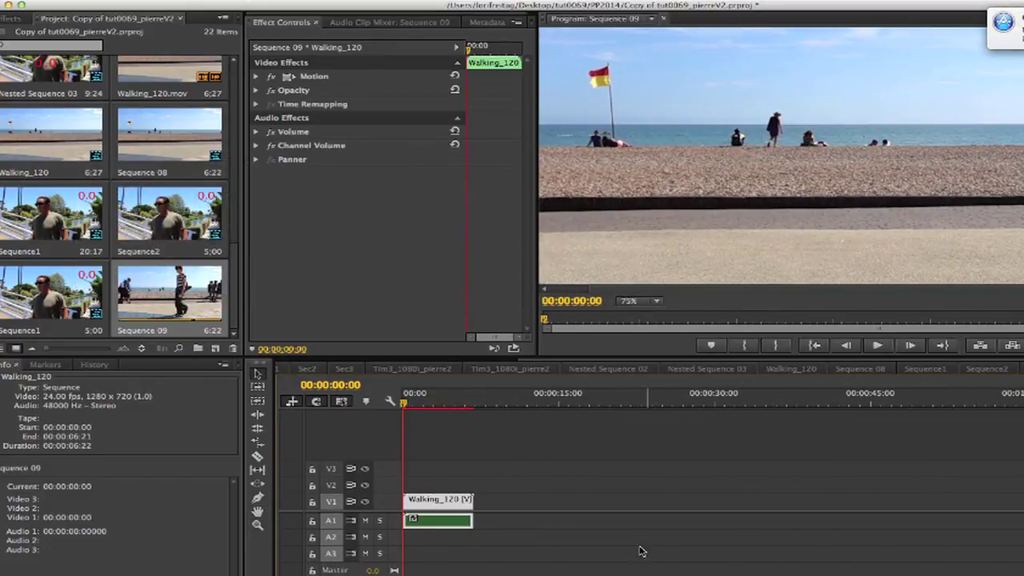
left_click(888, 345)
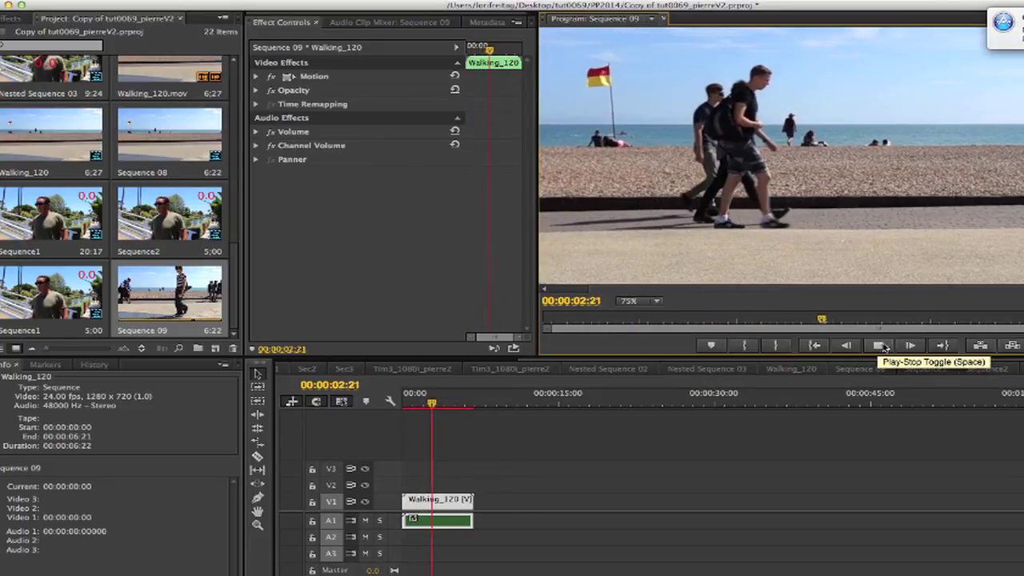
left_click(890, 345)
key("shift+k")
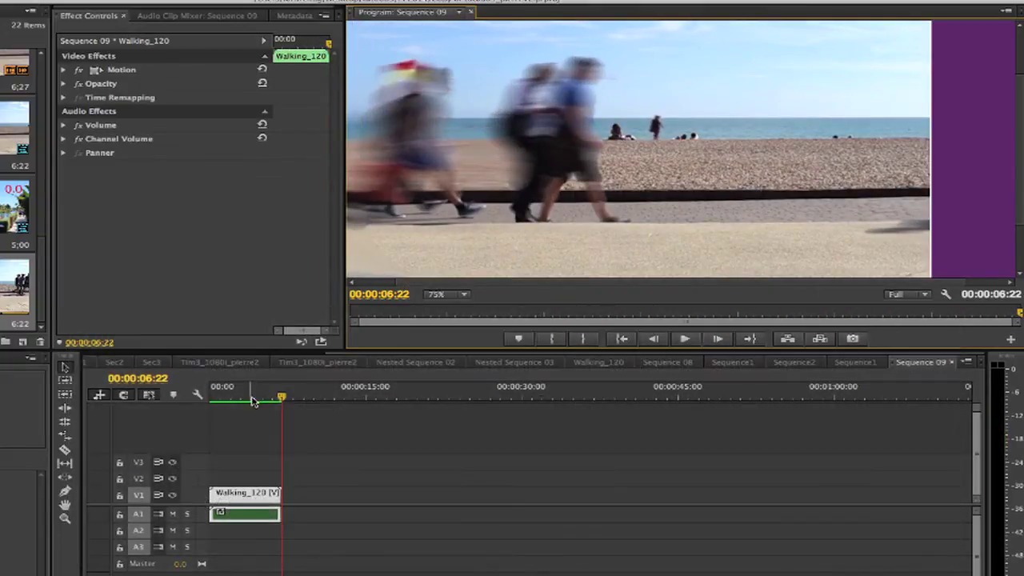
left_click_drag(280, 398, 247, 400)
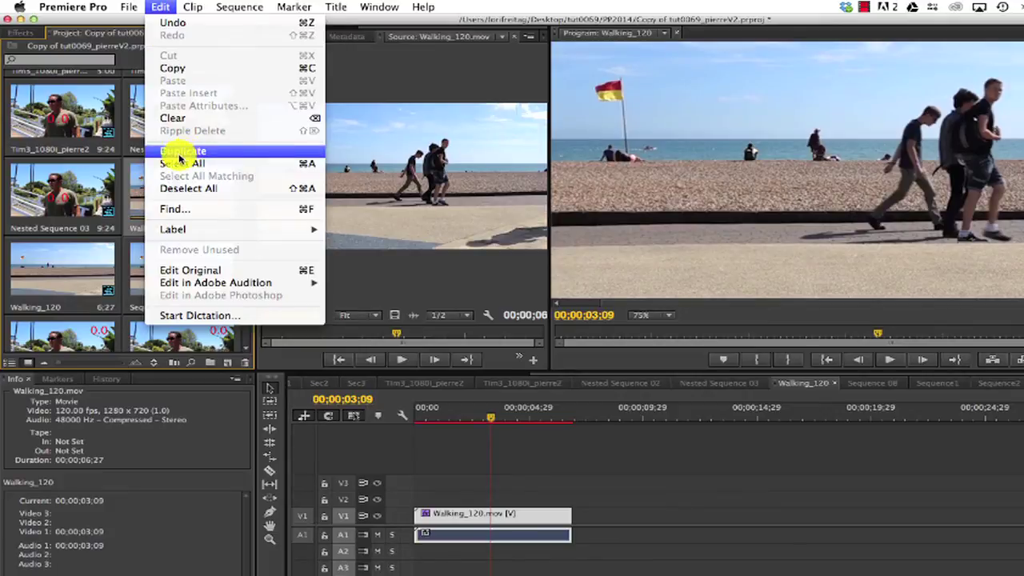
Duplicate the Walking_120.mov footage and interpret the copy at 24 fps
left_click(179, 153)
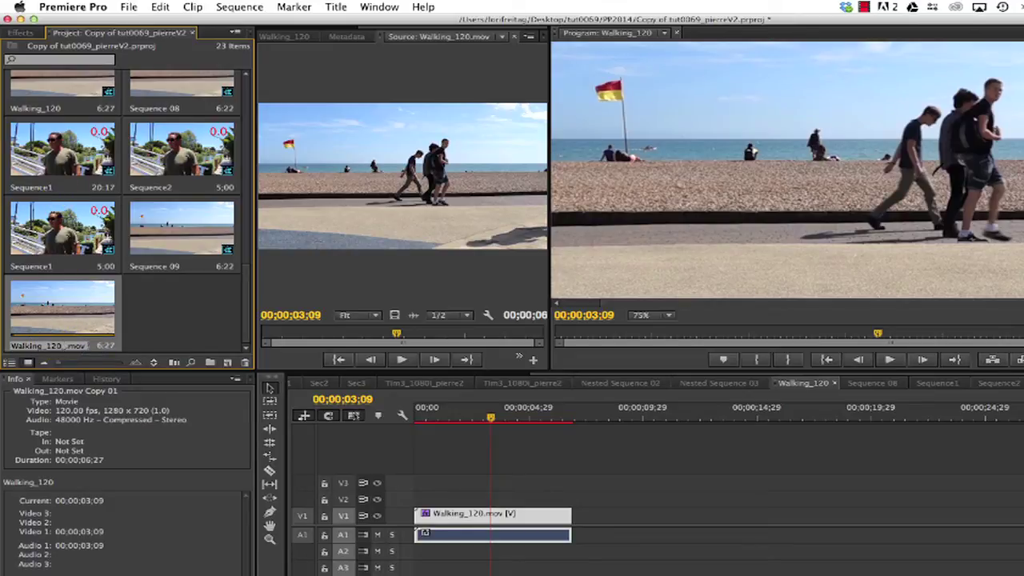
scroll(127, 208, "up", 10)
left_click(162, 139)
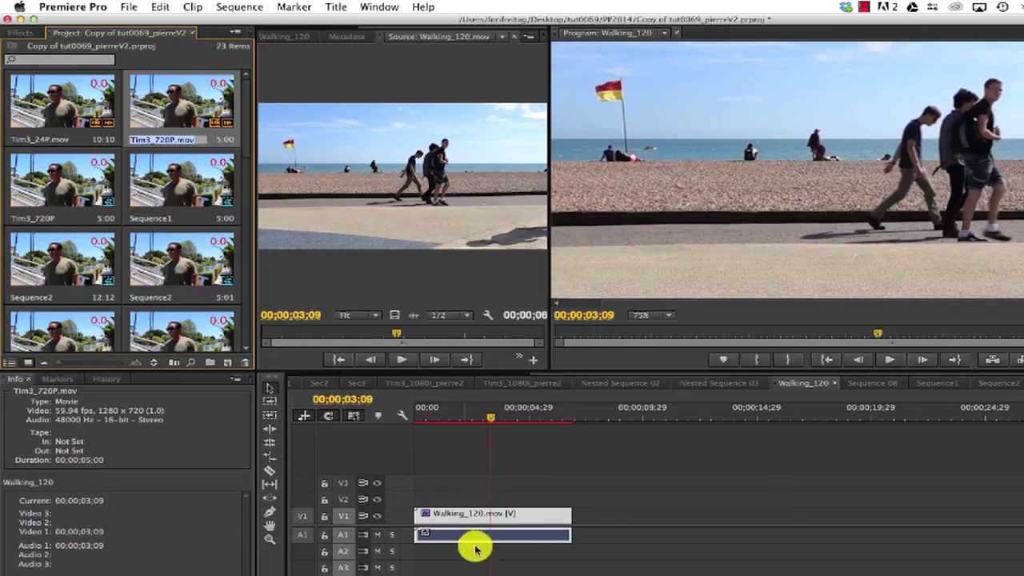
scroll(69, 309, "down", 10)
right_click(64, 308)
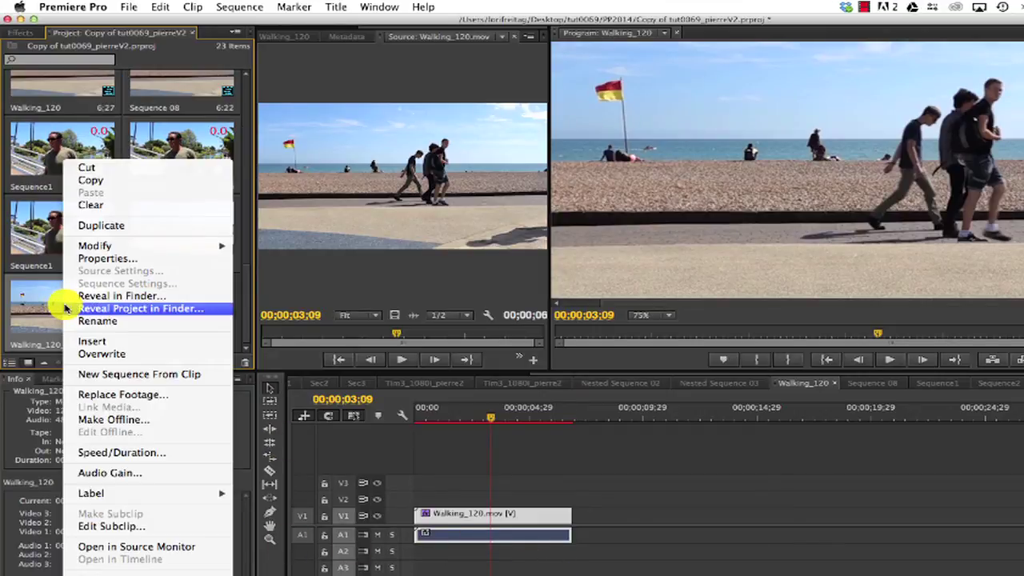
mouse_move(142, 249)
left_click(265, 258)
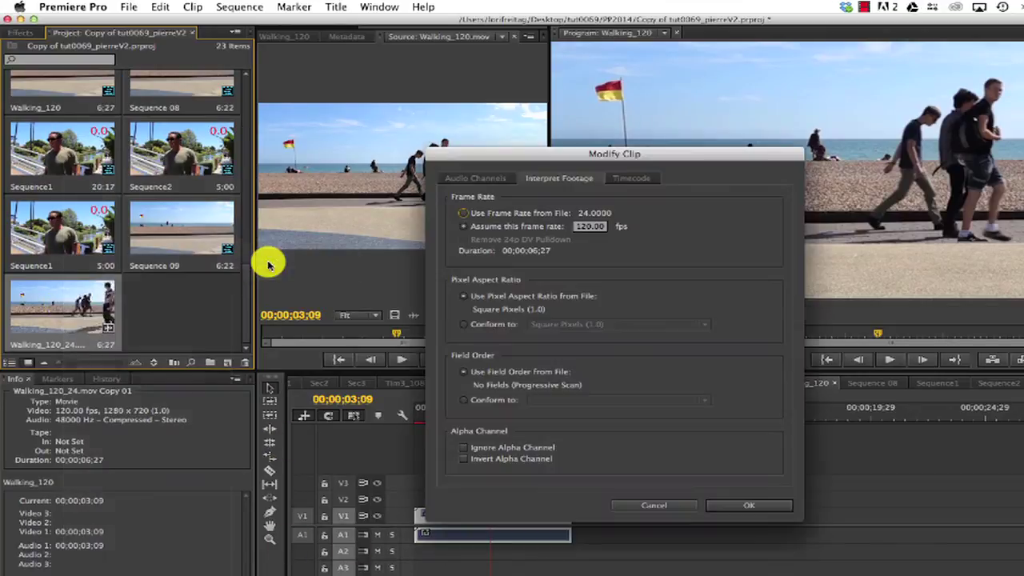
key("Return")
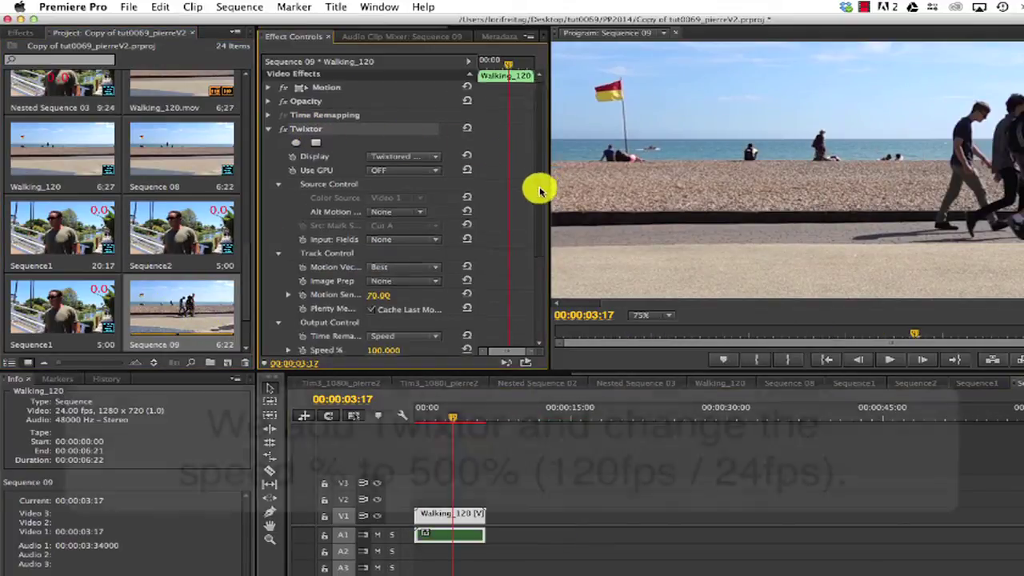
Set Twixtor's Speed % to 500 on the Walking_120 clip
scroll(540, 197, "down", 3)
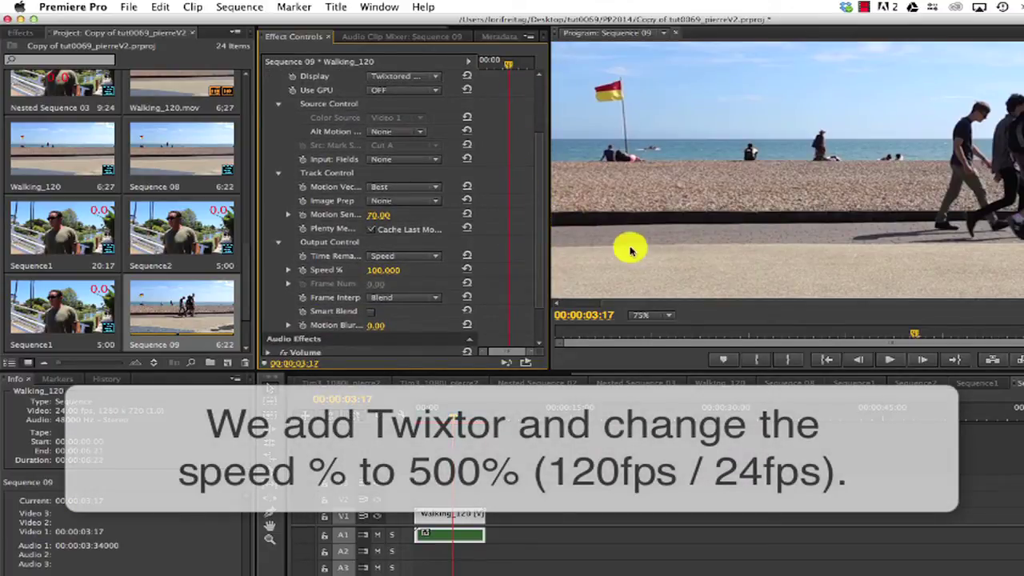
left_click(383, 271)
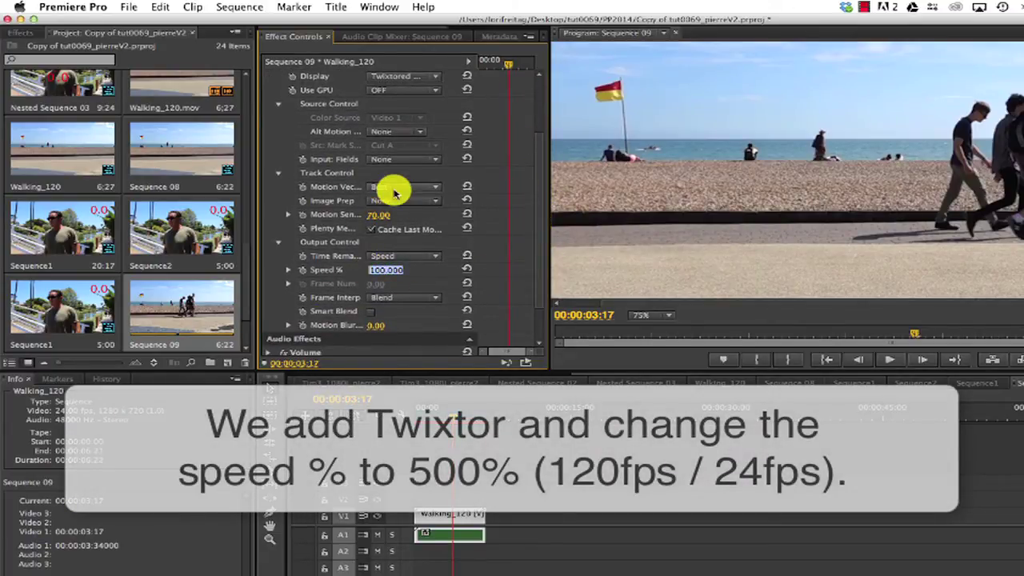
type("500")
key("Return")
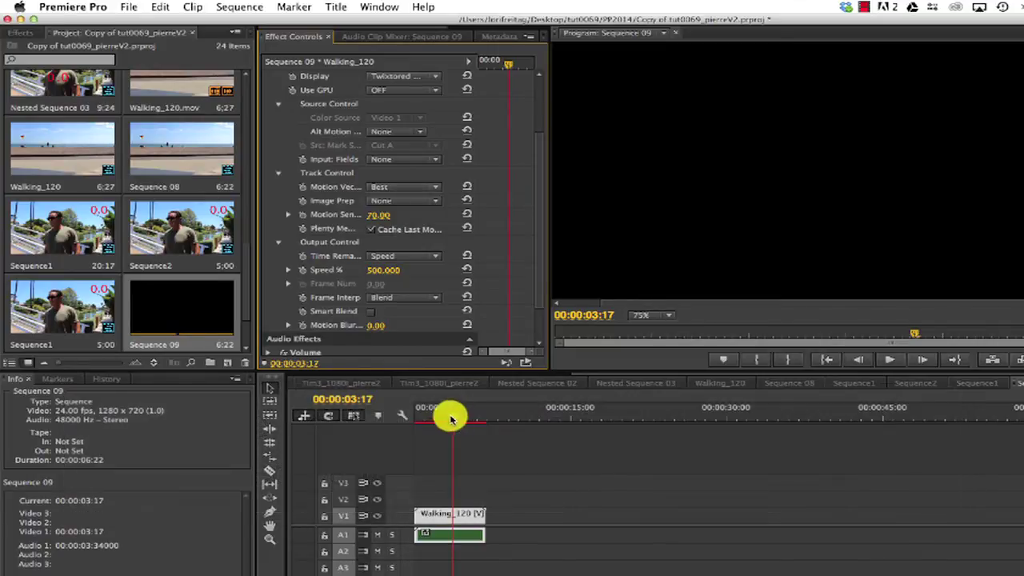
left_click_drag(446, 416, 404, 414)
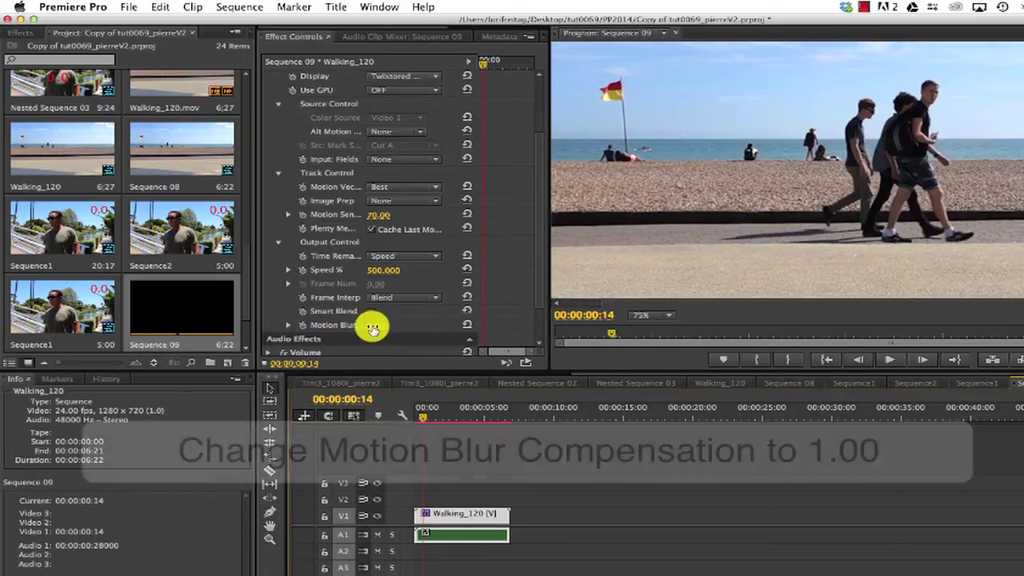
Set Twixtor's Motion Blur Compensation to 1.00 and scrub frames to check the blur
left_click(376, 325)
type("1")
key("Return")
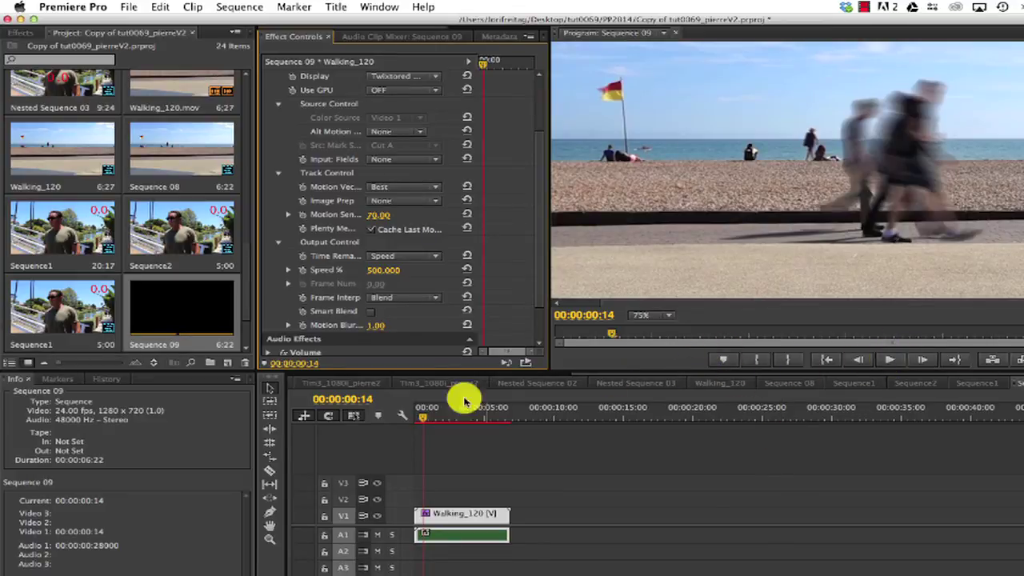
left_click(418, 419)
left_click_drag(417, 419, 421, 420)
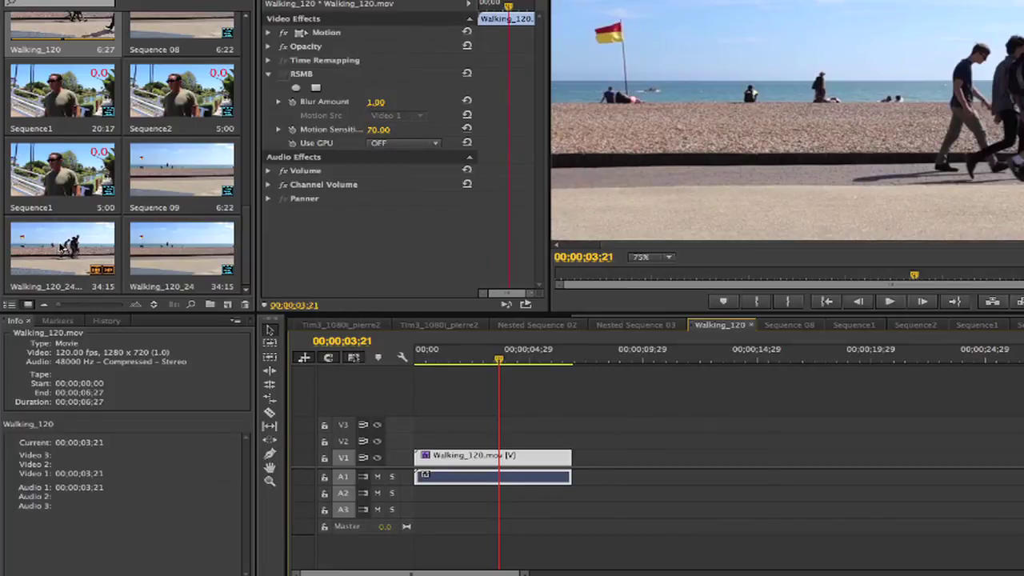
Inspect the Walking_120 sequences and footage items in the Project panel
left_click(158, 257)
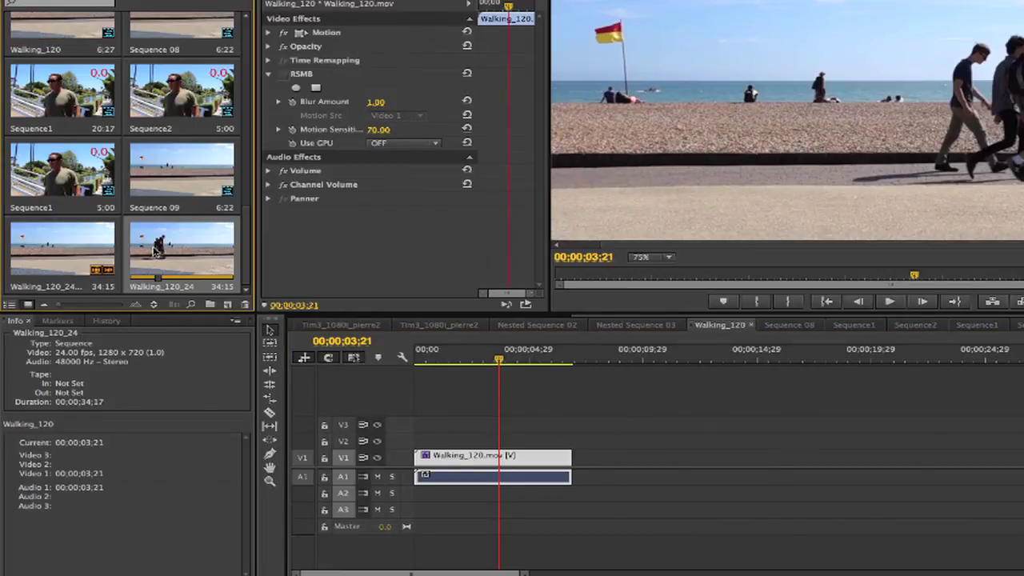
left_click(80, 254)
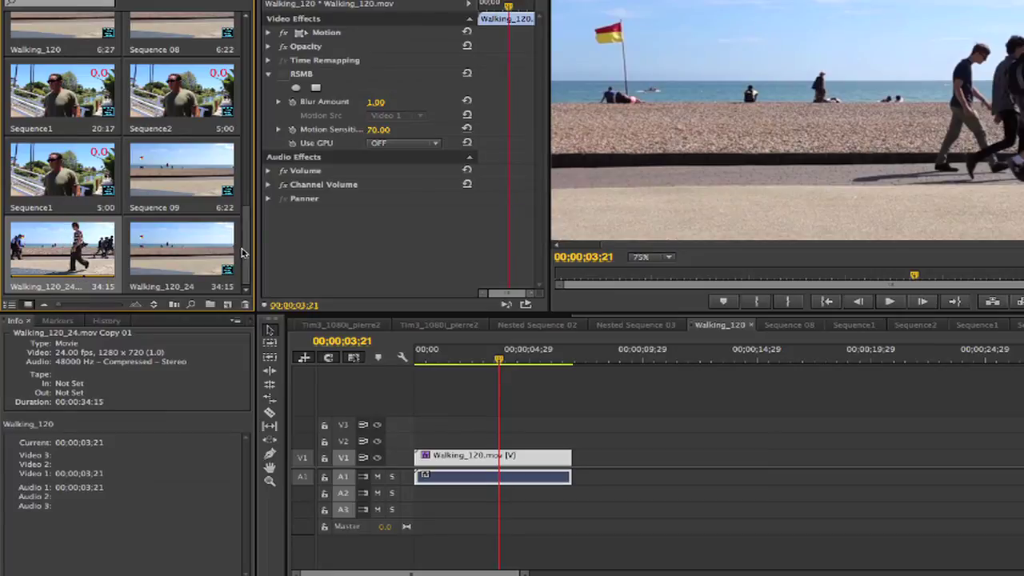
scroll(242, 240, "up", 3)
left_click(68, 180)
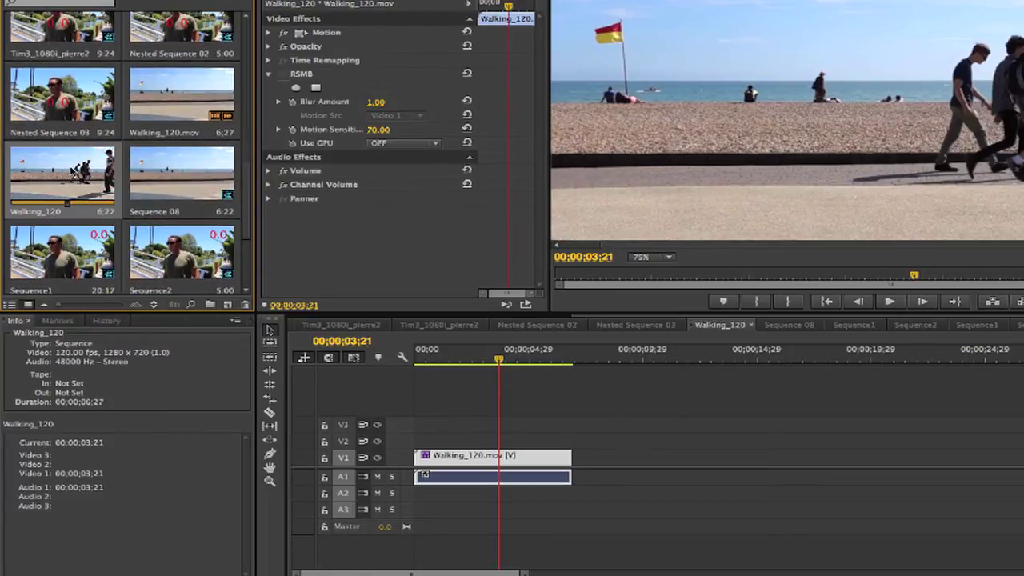
left_click(175, 94)
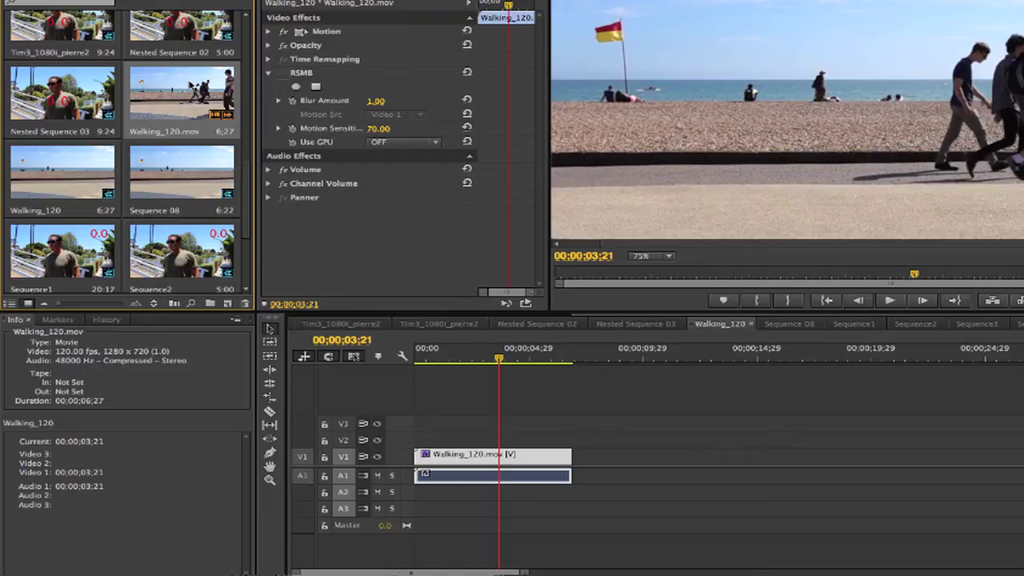
Interpret the original Walking_120.mov at 24 fps, stretching it to 00;00;34;15
right_click(175, 97)
mouse_move(195, 183)
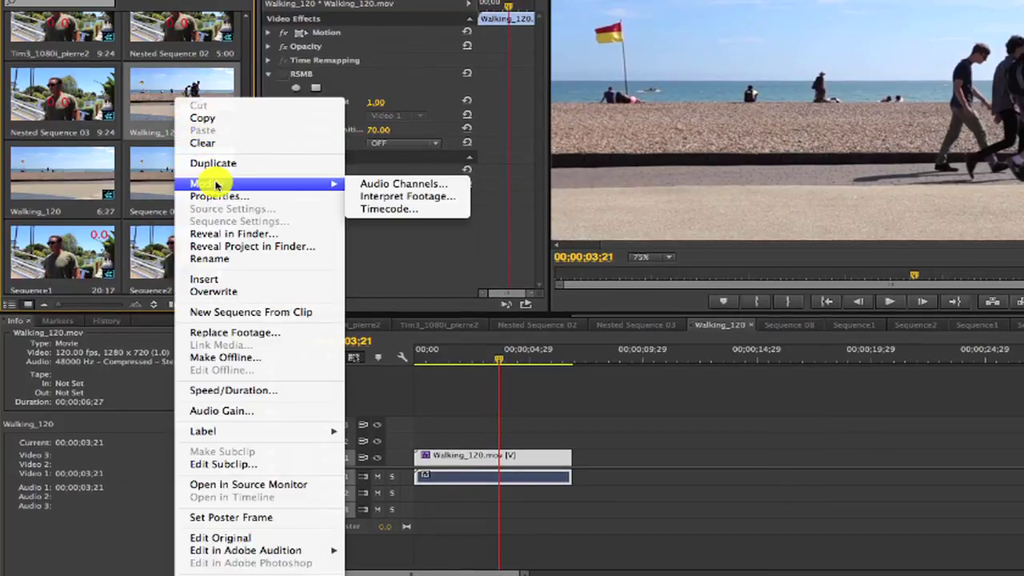
left_click(373, 195)
left_click(463, 155)
left_click(748, 447)
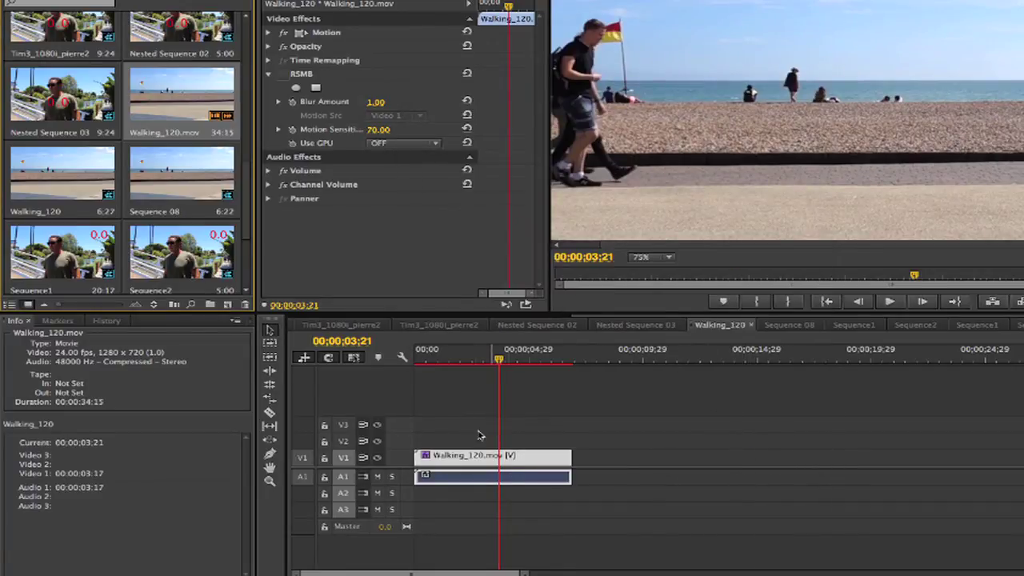
Replace the V1 clip with a linked After Effects comp and set project time display to Frames
right_click(534, 454)
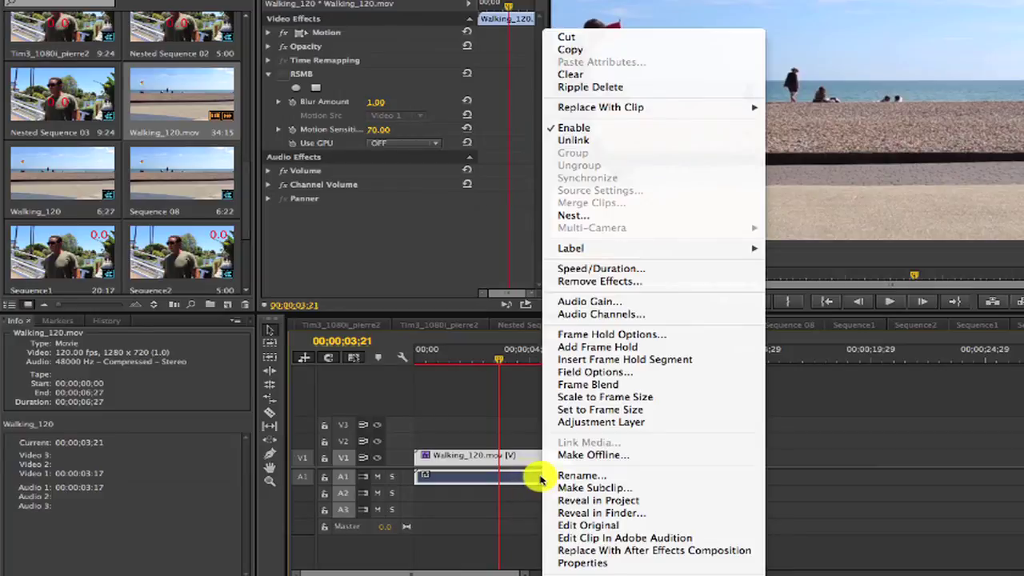
left_click(645, 552)
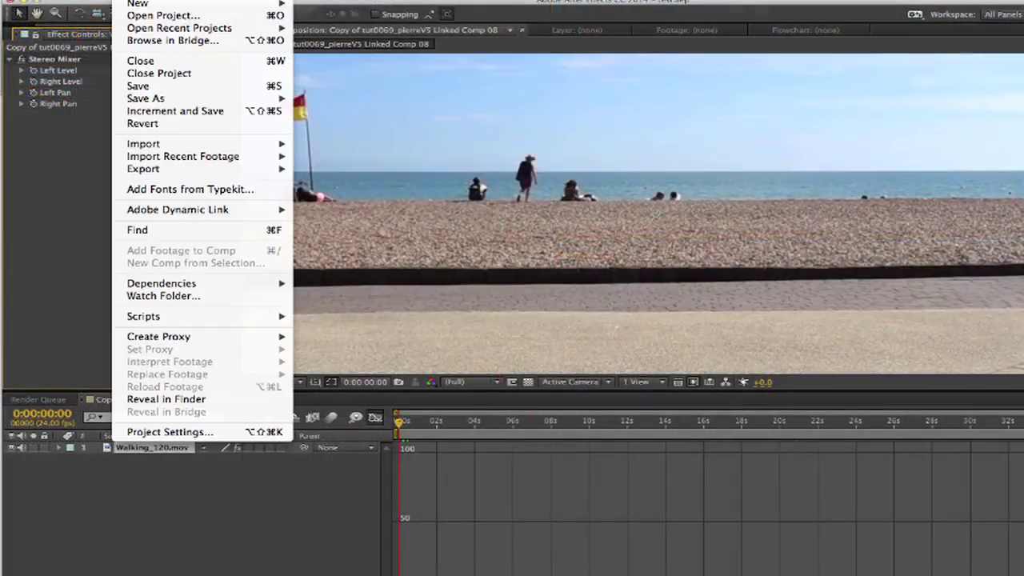
left_click(192, 431)
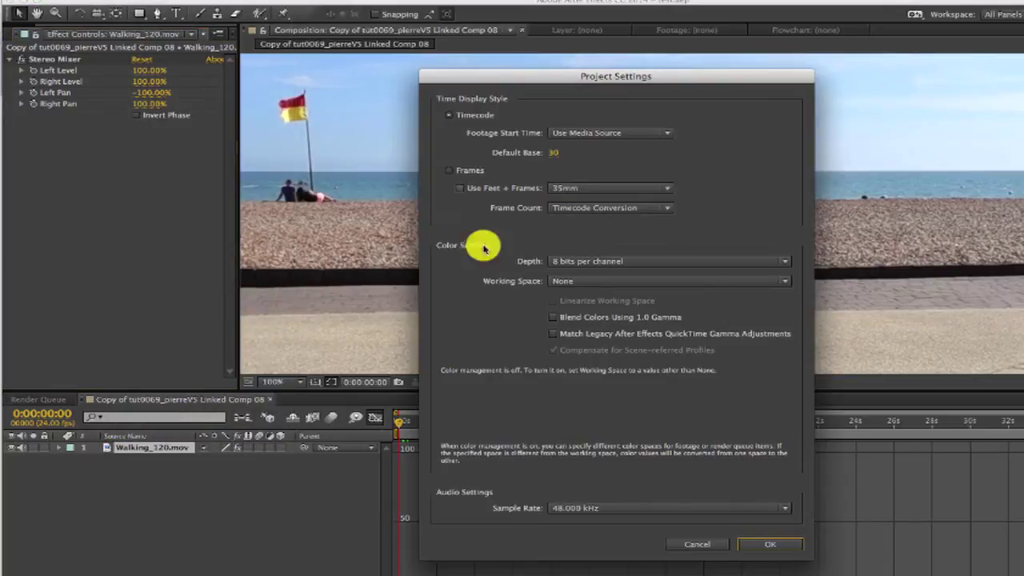
left_click(451, 171)
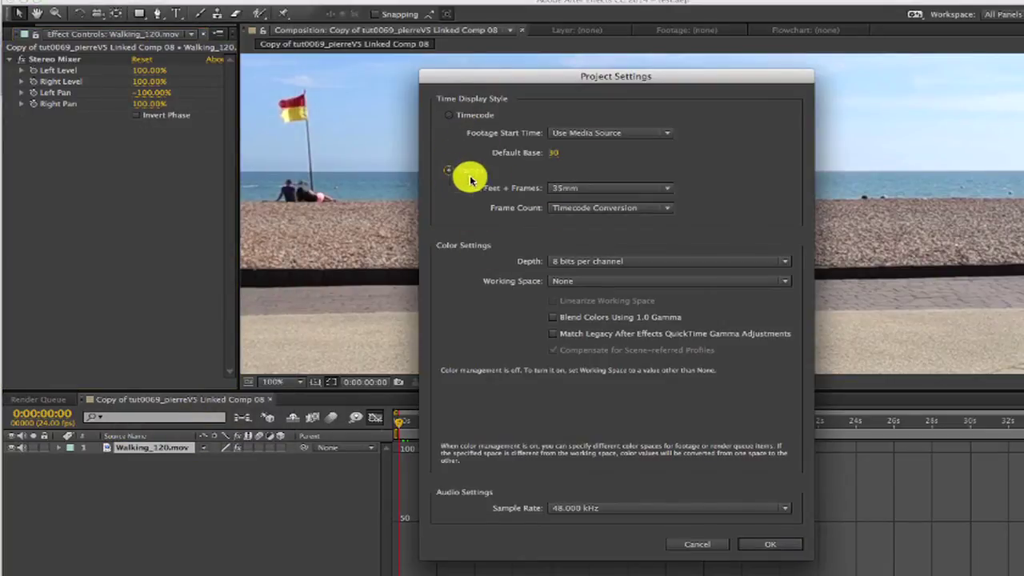
left_click(771, 544)
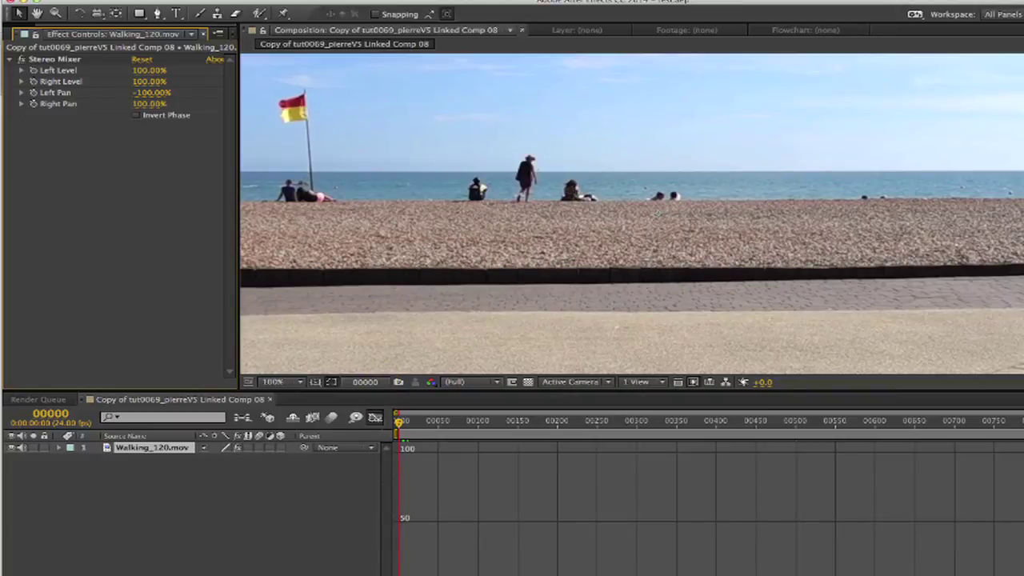
Apply Twixtor to the beach clip layer with Time Remap Mode set to Frame Number
left_click_drag(1023, 304, 495, 304)
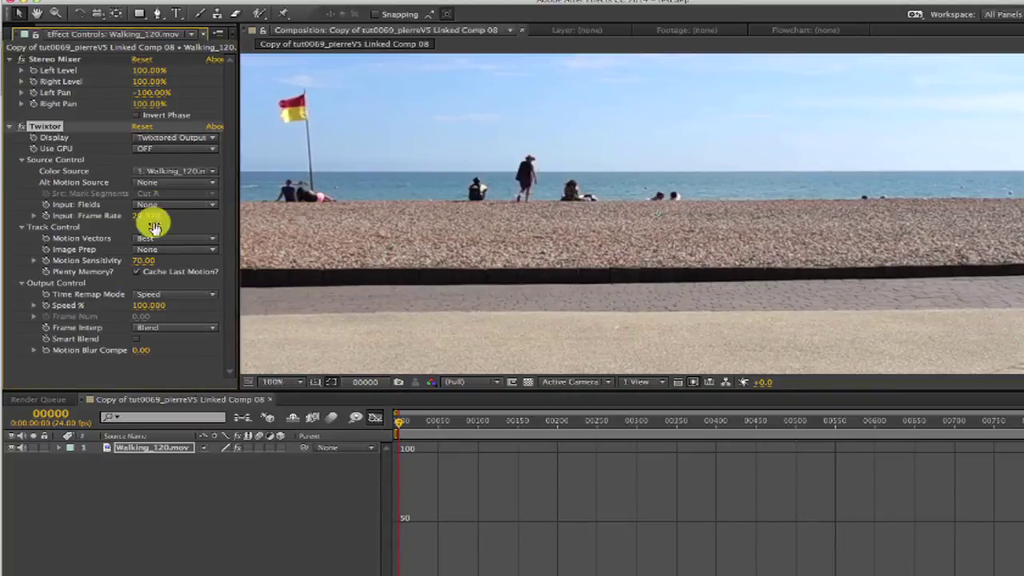
left_click(155, 294)
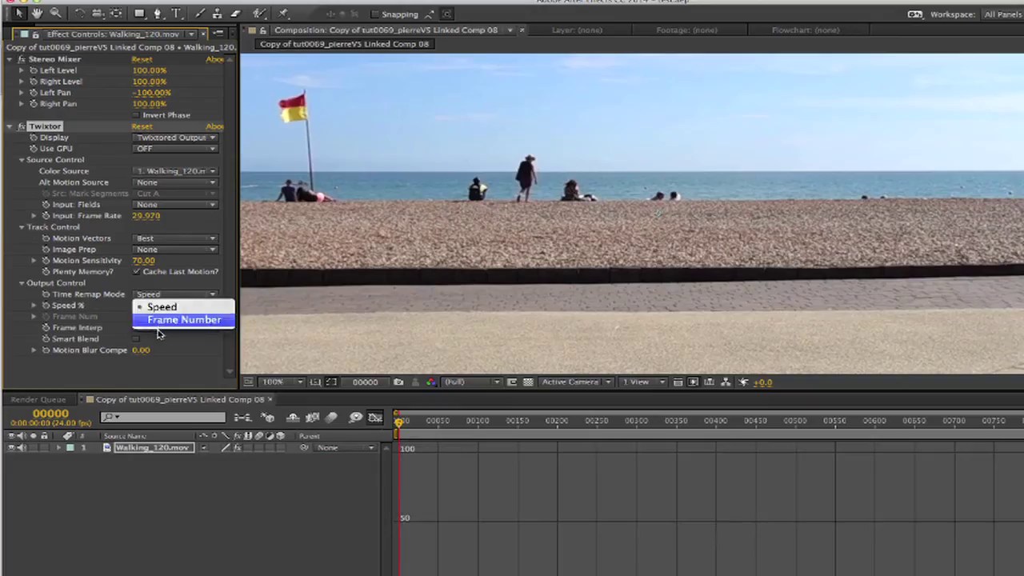
left_click(164, 318)
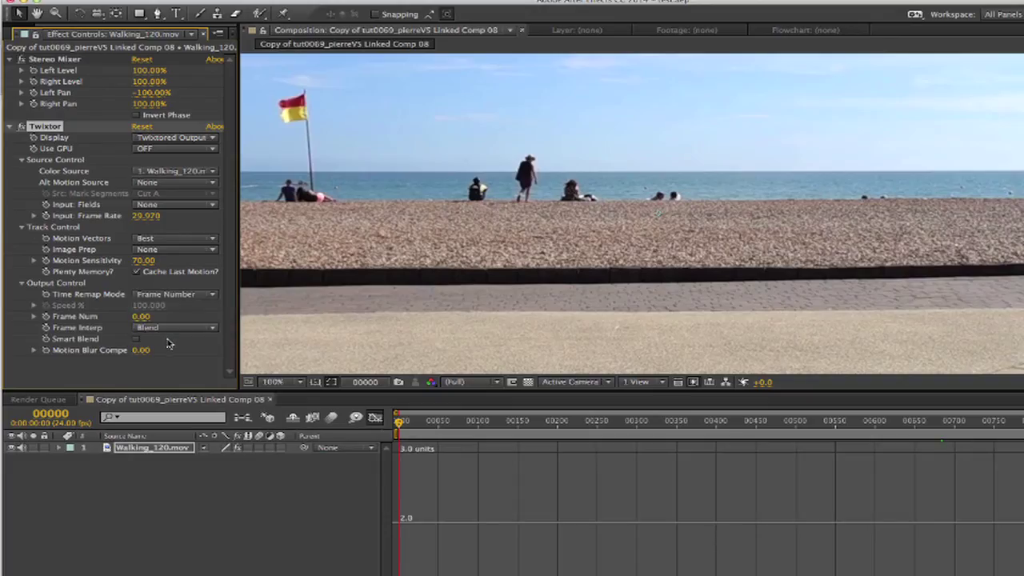
left_click(46, 317)
Set a Frame Num keyframe of 1700 at the last frame of the composition
left_click_drag(398, 420, 1008, 425)
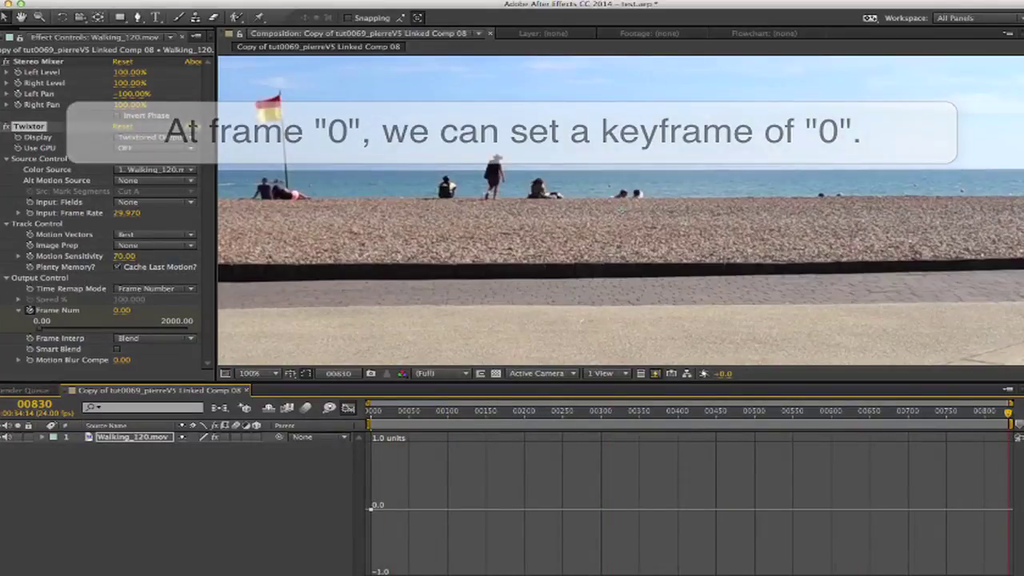
left_click(116, 310)
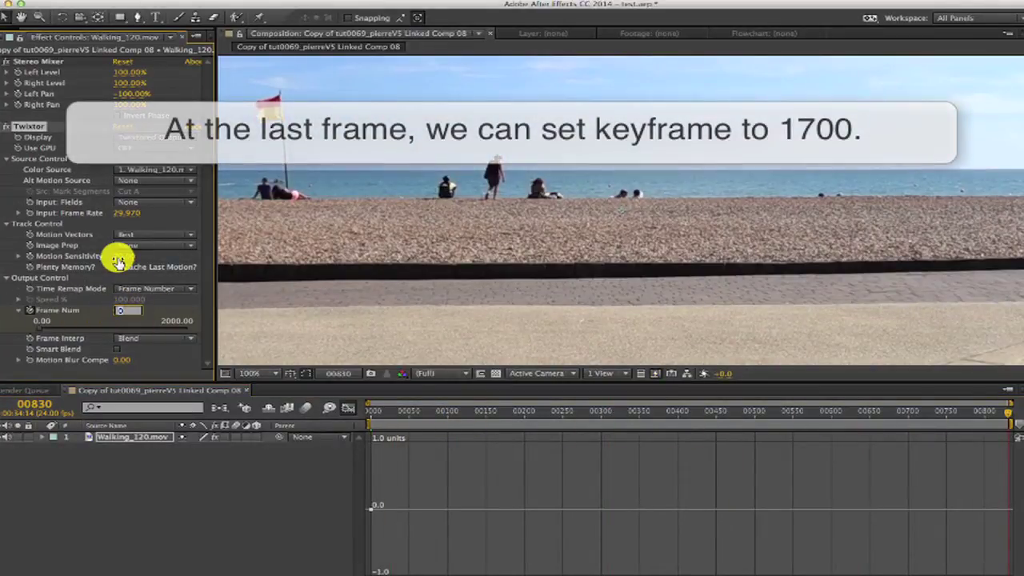
type("1700")
key("Return")
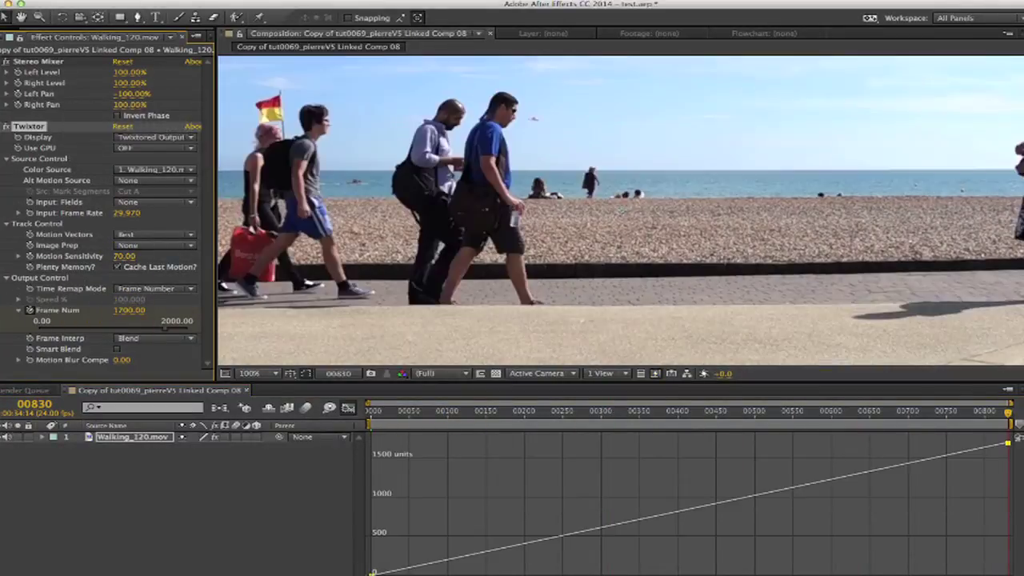
Add a Frame Num keyframe of 500 at frame 100
left_click(338, 373)
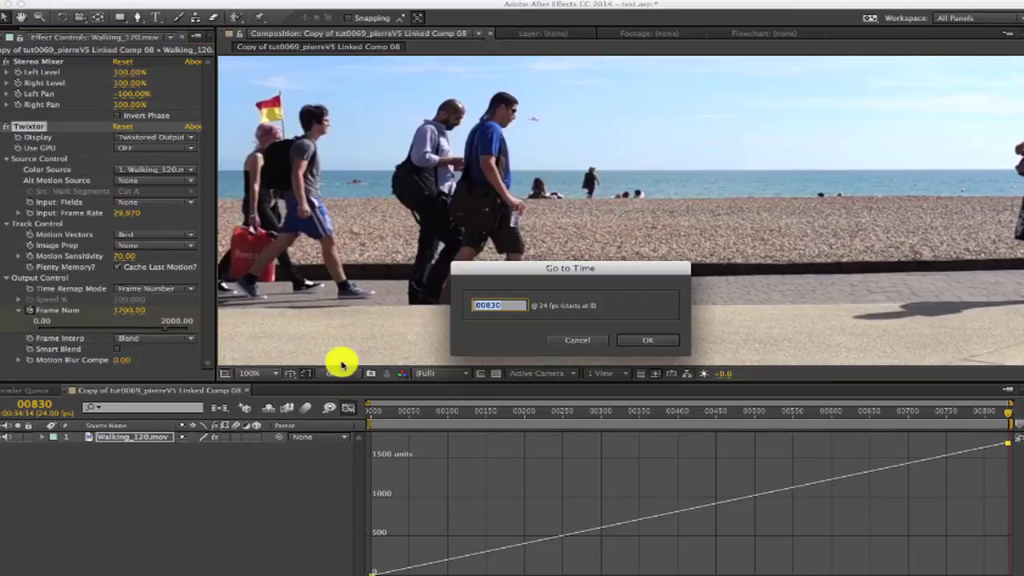
type("100")
key("Return")
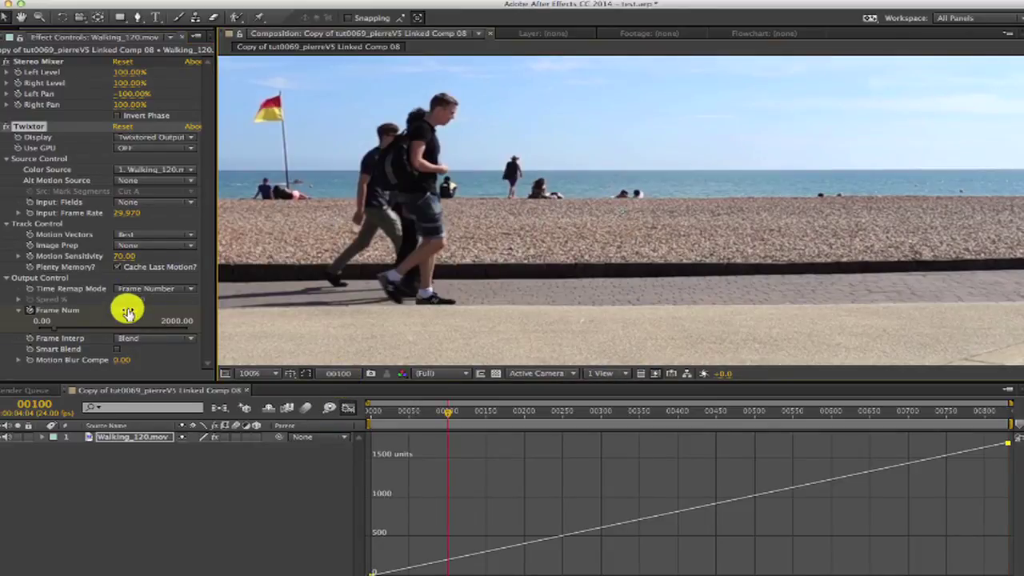
left_click(128, 311)
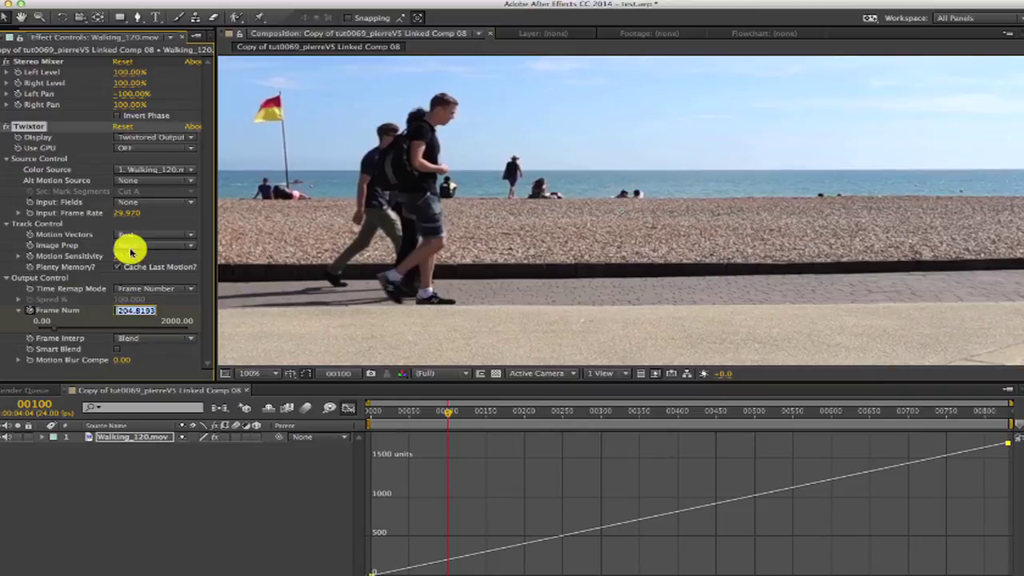
type("5")
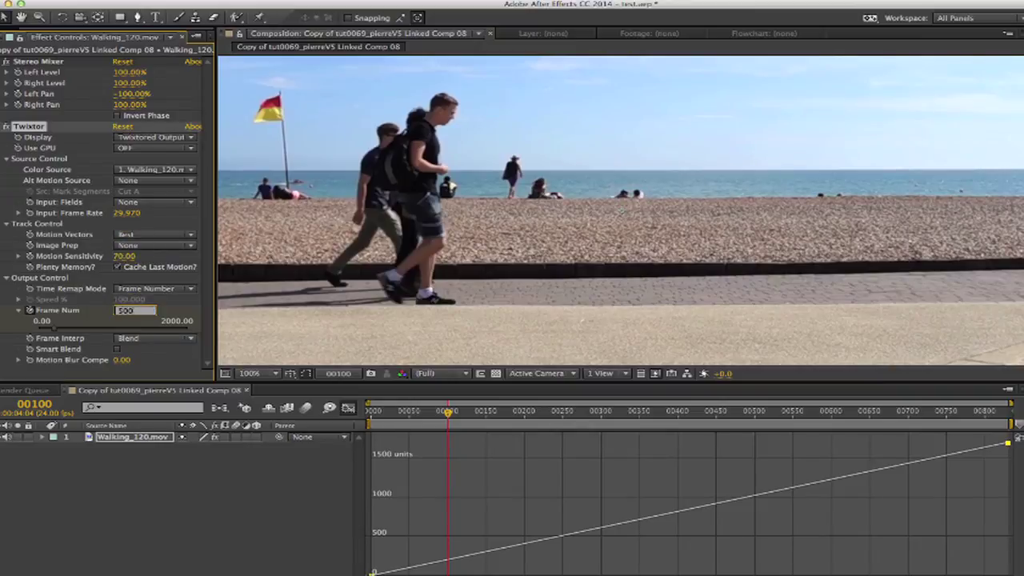
type("00")
key("Return")
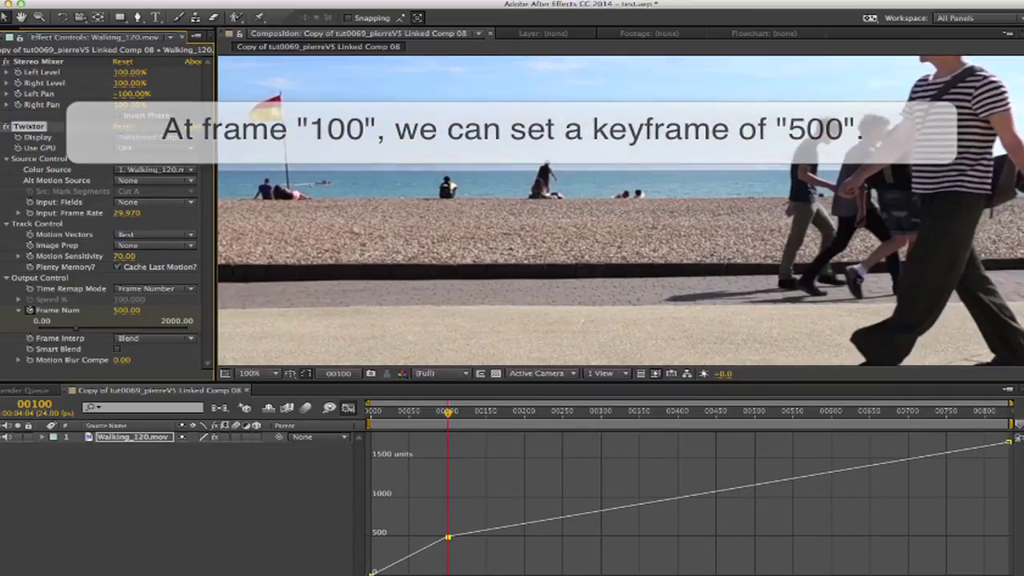
Keyframe Frame Num at 765 on frame 450, then make it Bezier and drag its handle to ease the speed curve
left_click(337, 374)
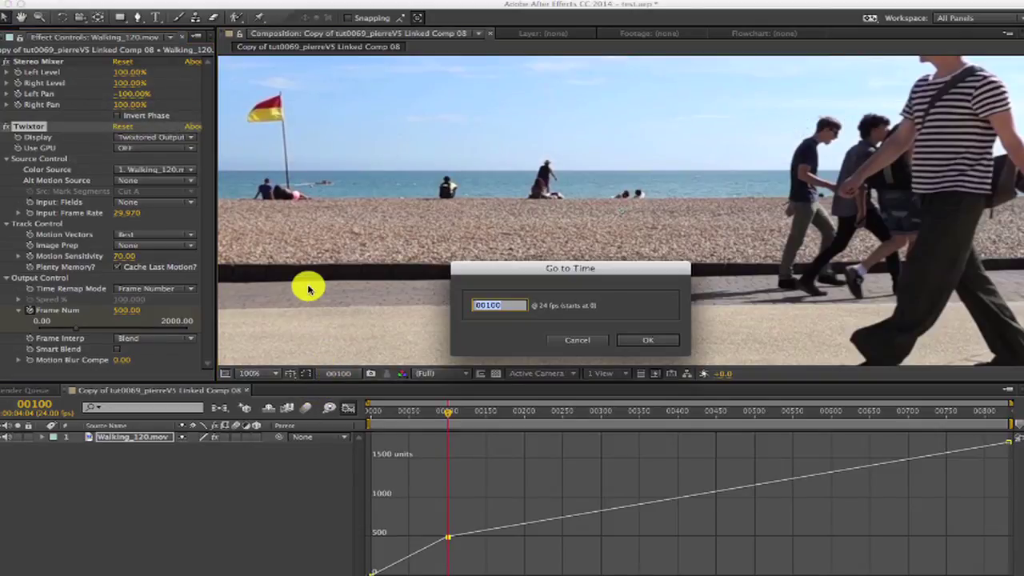
type("450")
key("Return")
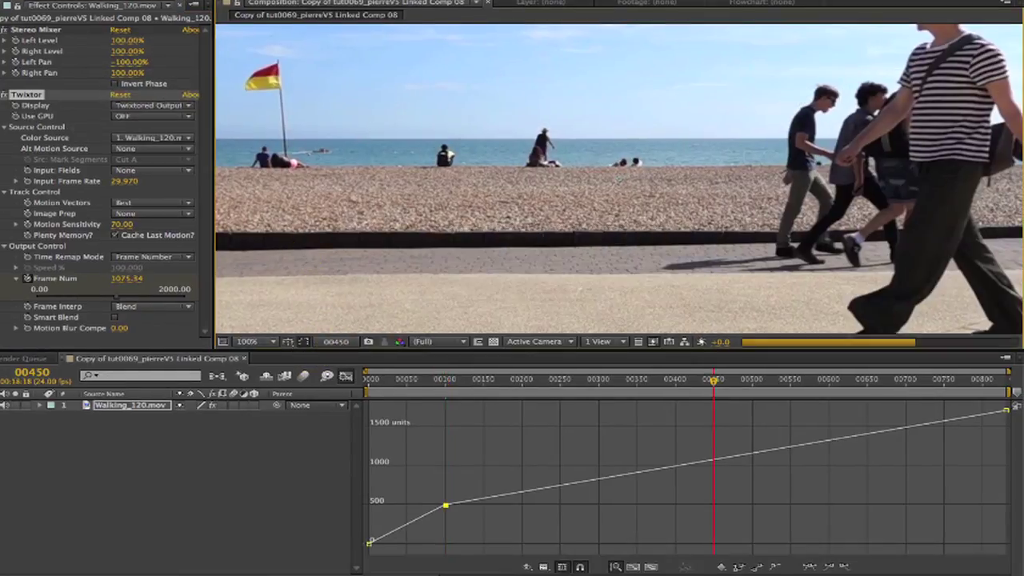
left_click(135, 279)
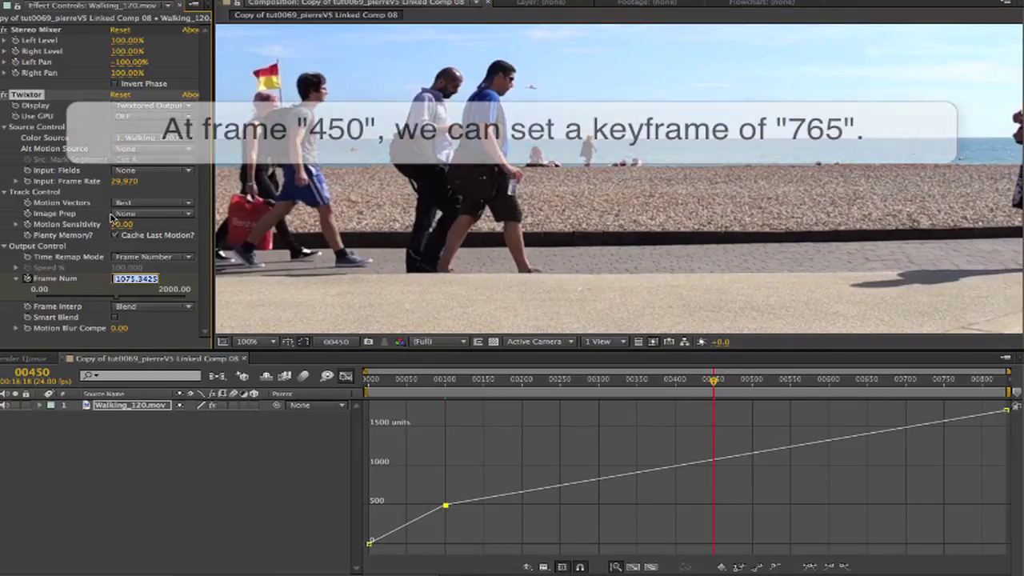
type("765")
key("Return")
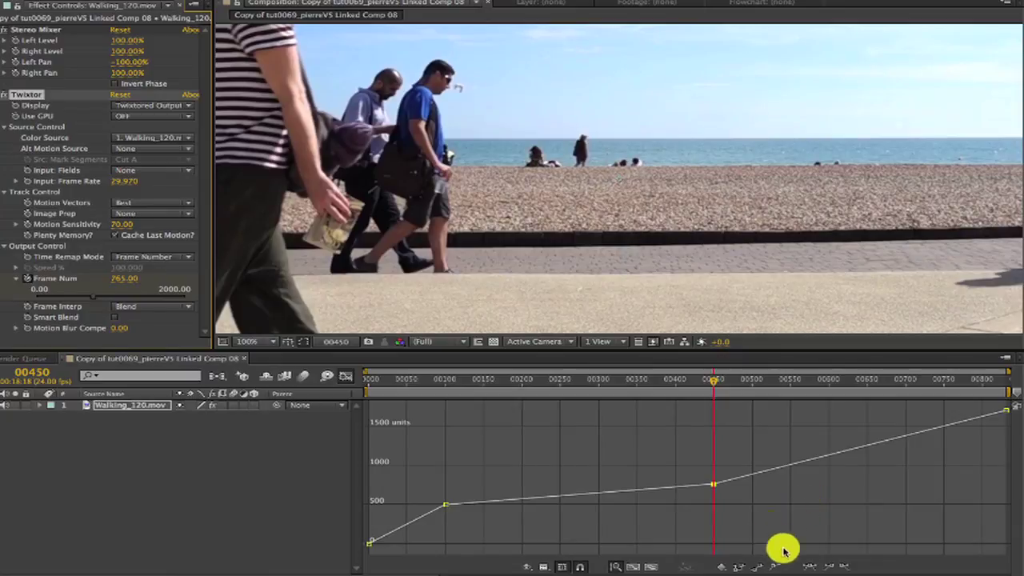
left_click(810, 568)
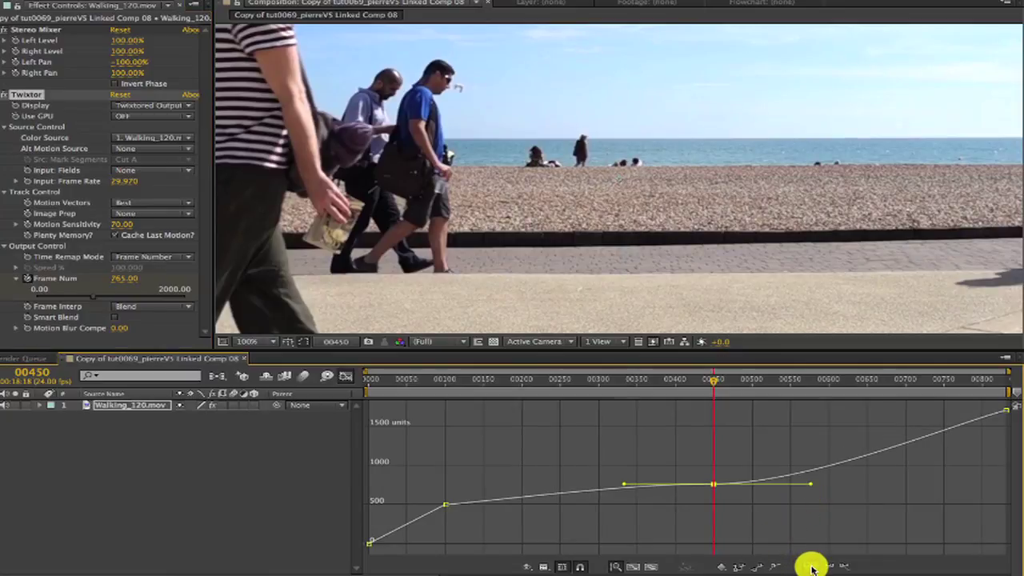
left_click_drag(816, 483, 806, 470)
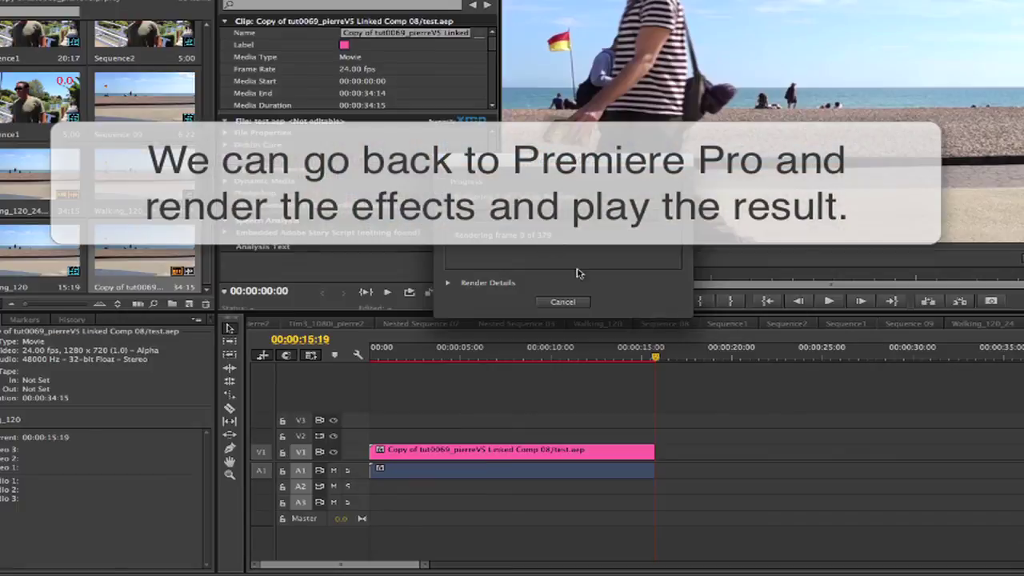